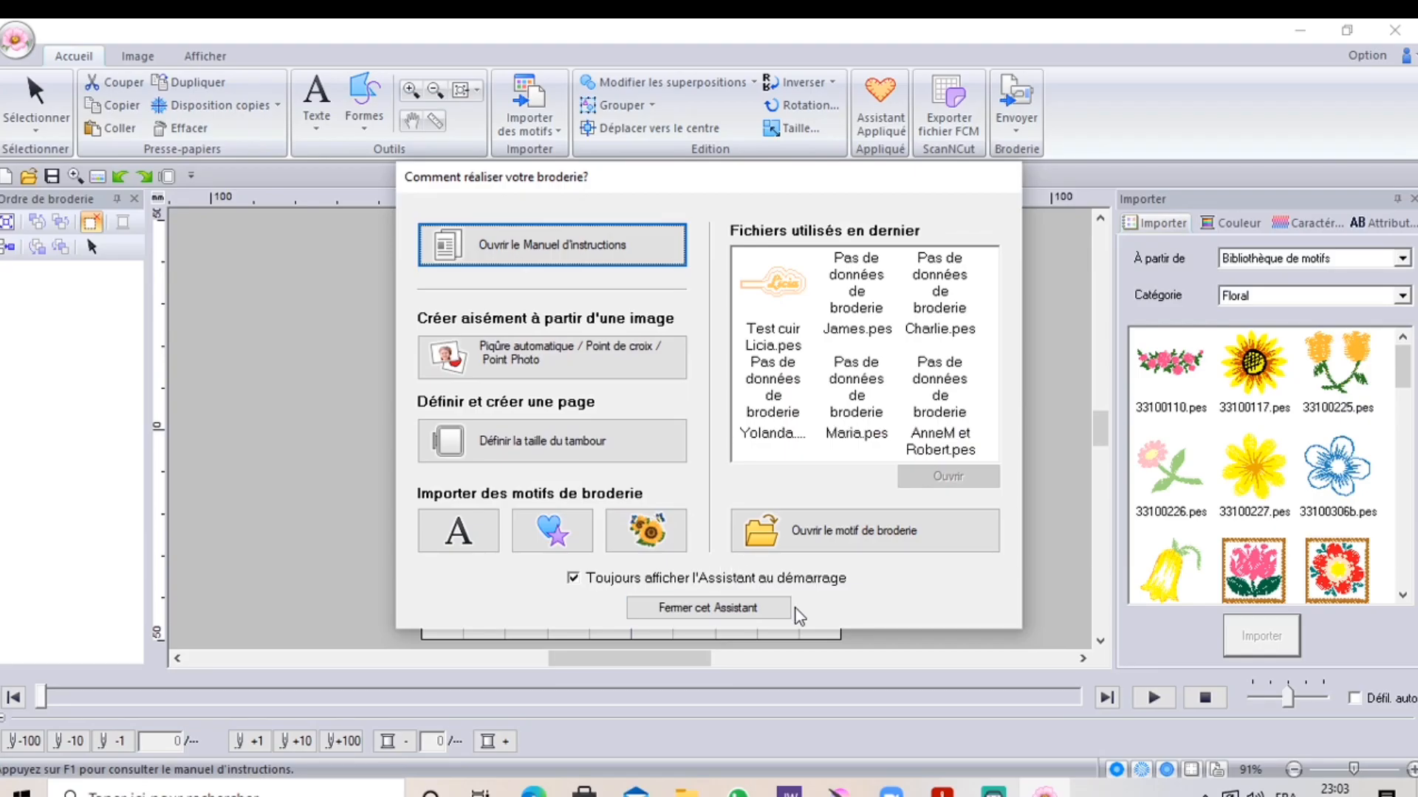
Close the startup assistant and draw a rectangle about 92 mm wide and 22 mm high in the upper half of the hoop area
click(737, 615)
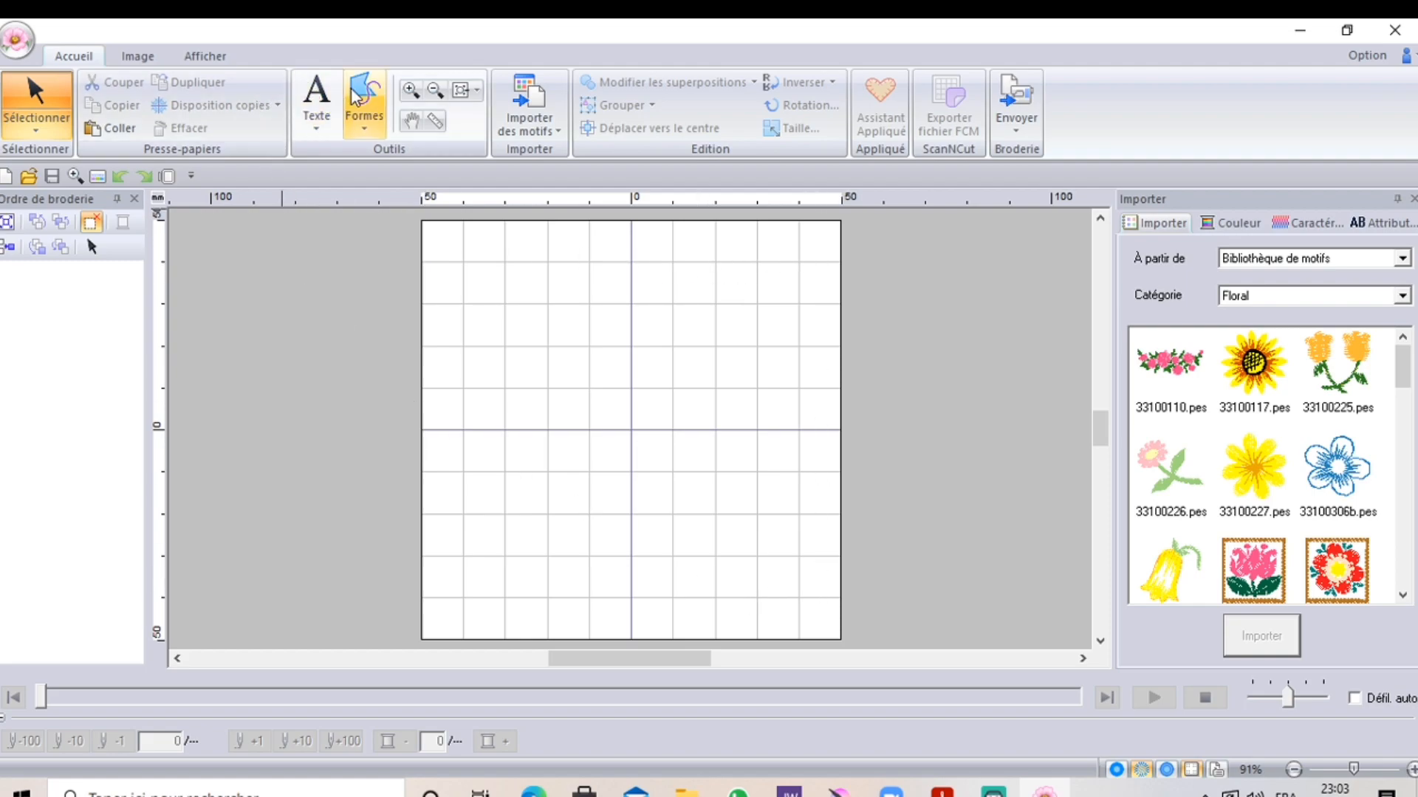
click(373, 116)
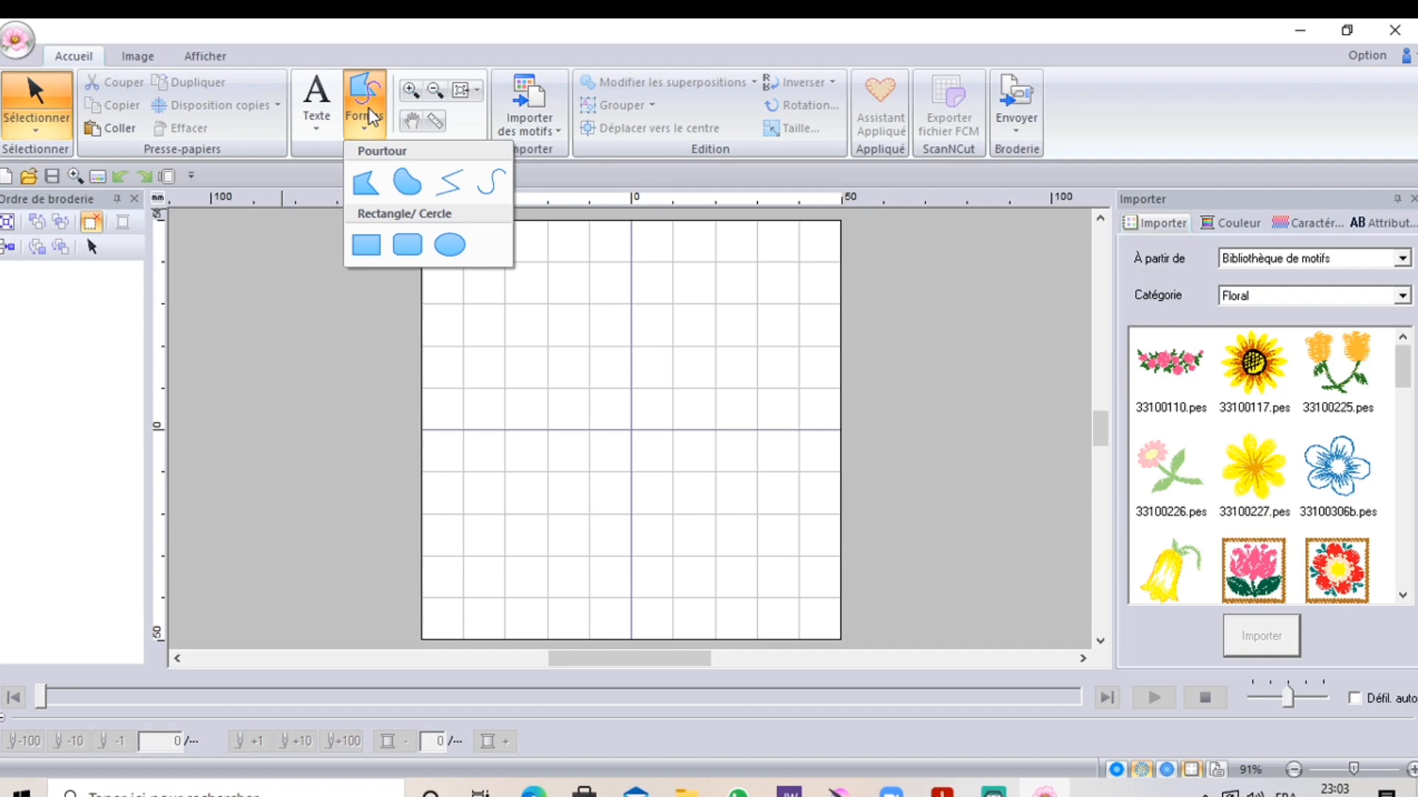
click(366, 246)
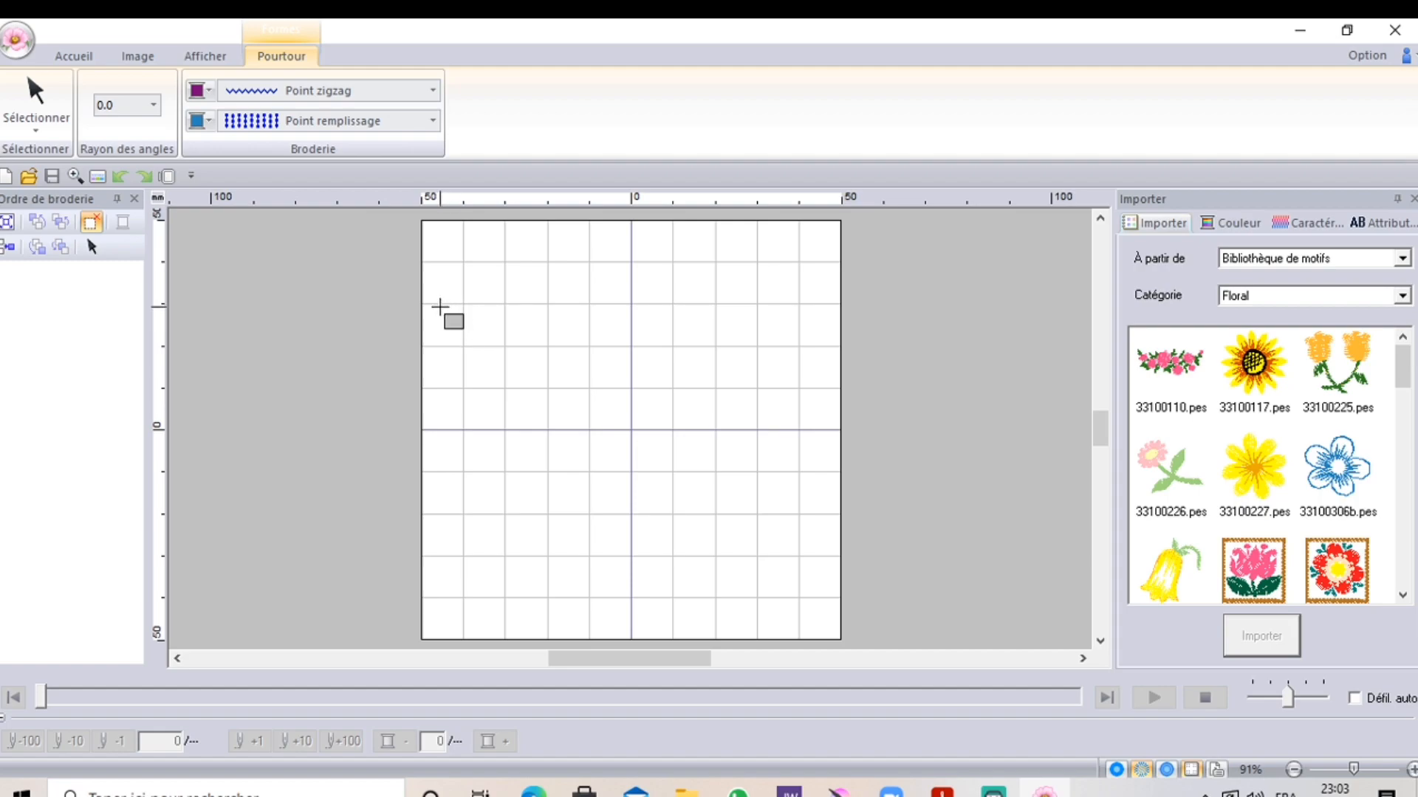
drag(438, 305, 816, 389)
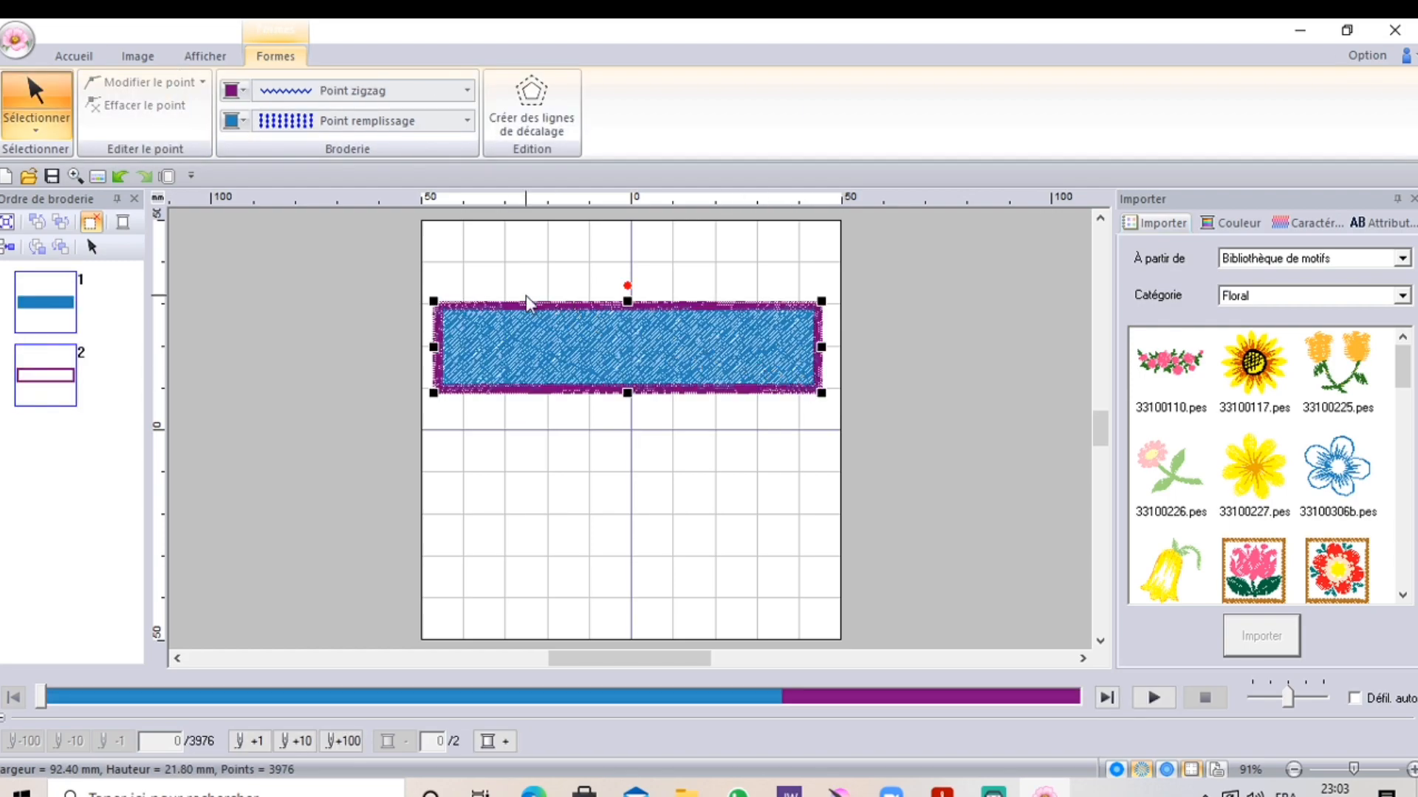
Resize the rectangle to 95 mm wide by 25 mm high without keeping the aspect ratio
right_click(441, 344)
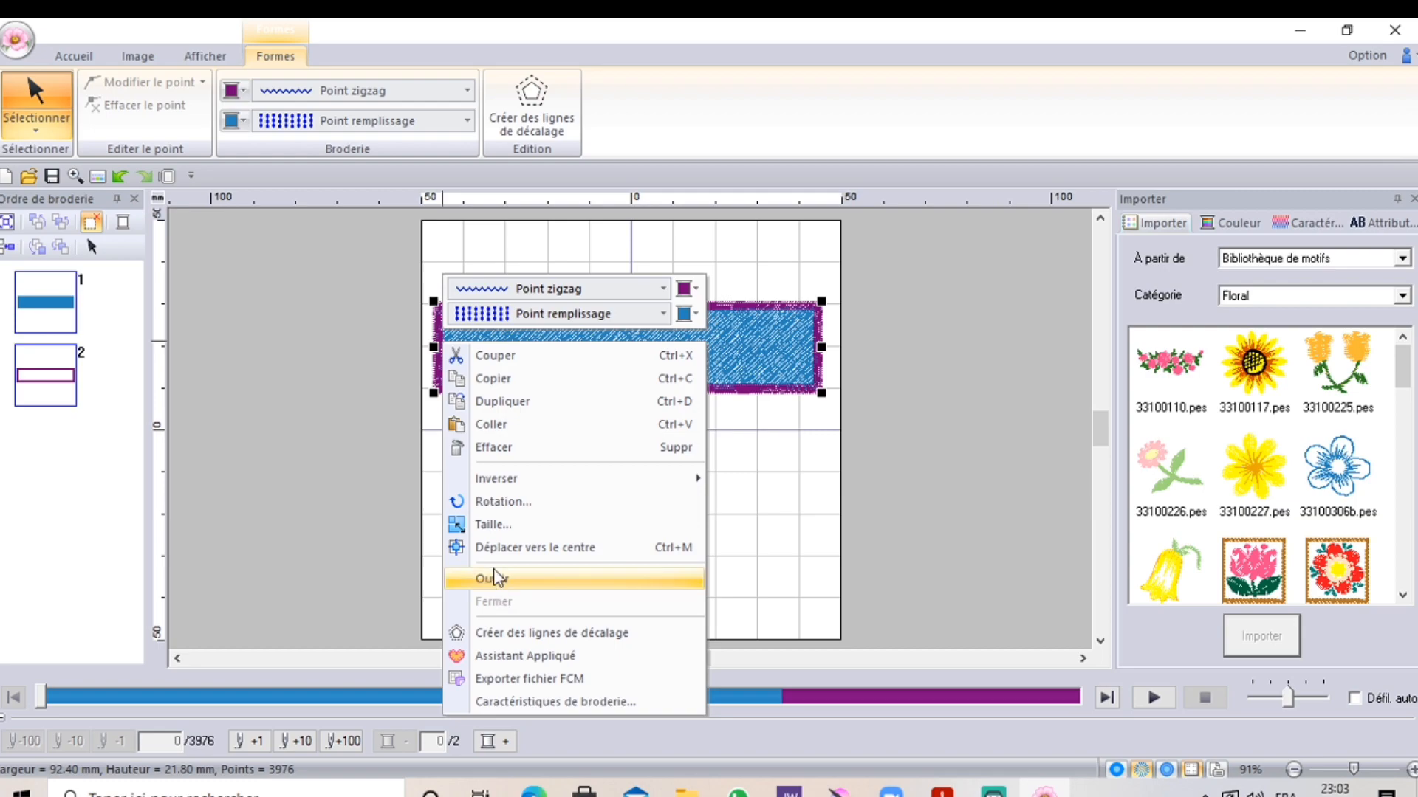
click(488, 525)
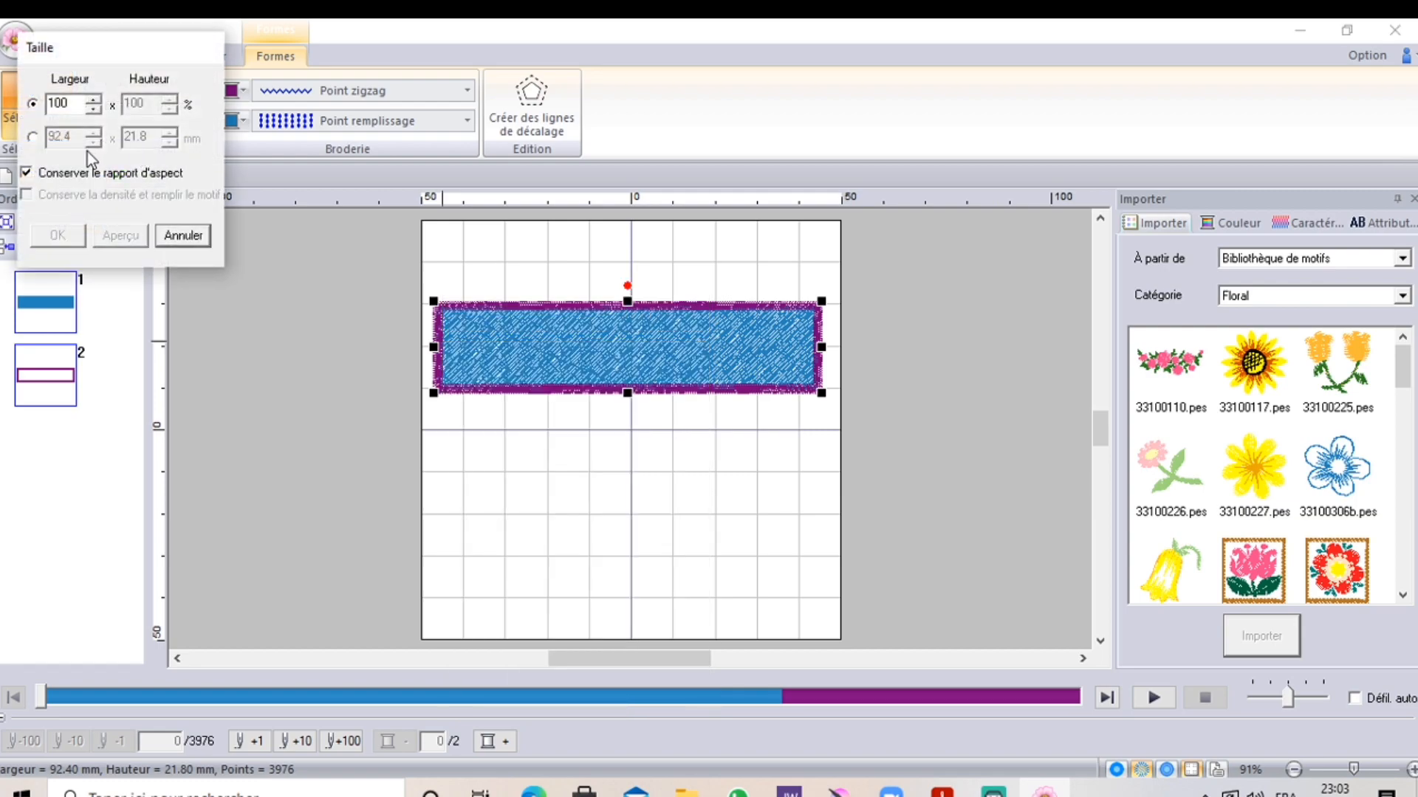
click(33, 138)
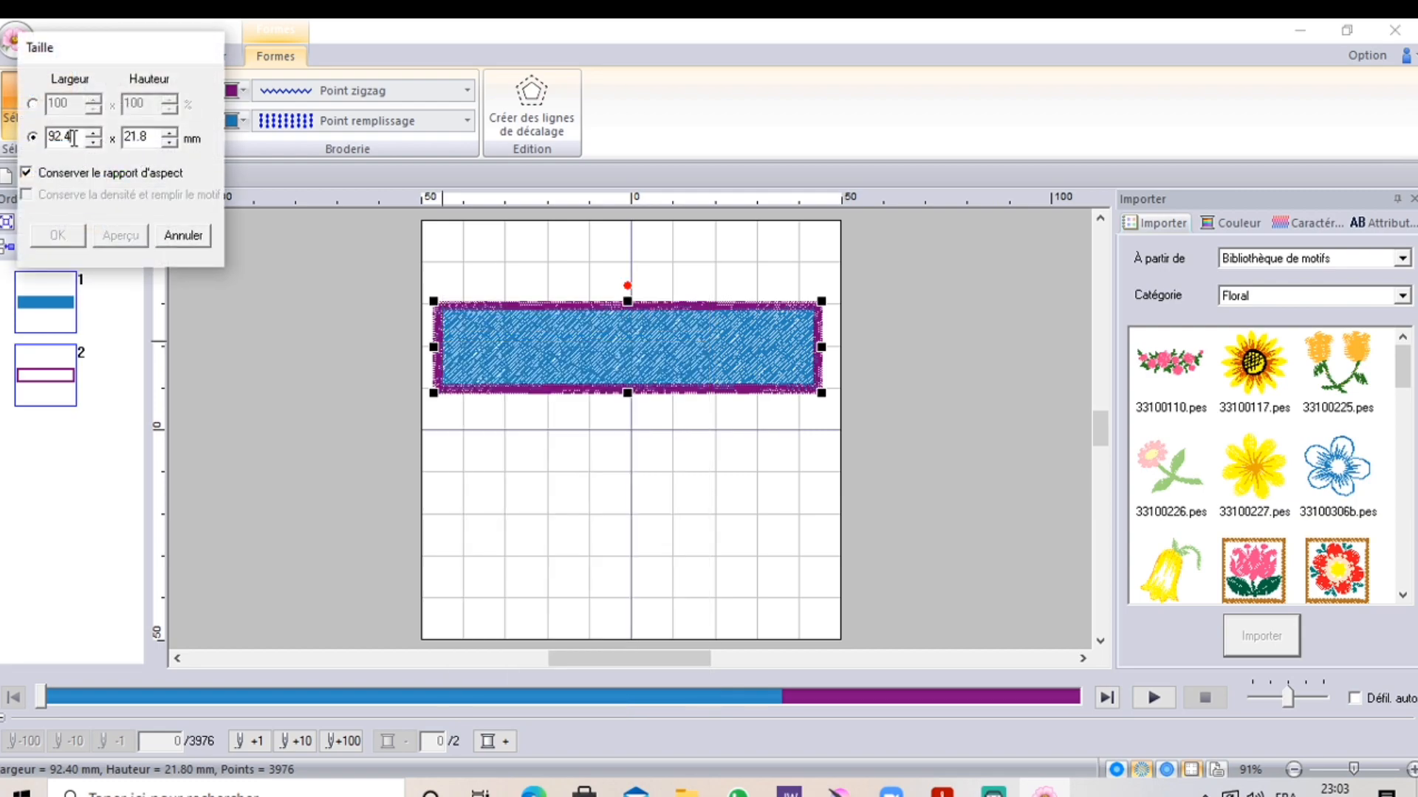
key(BackSpace)
key(BackSpace)
click(27, 172)
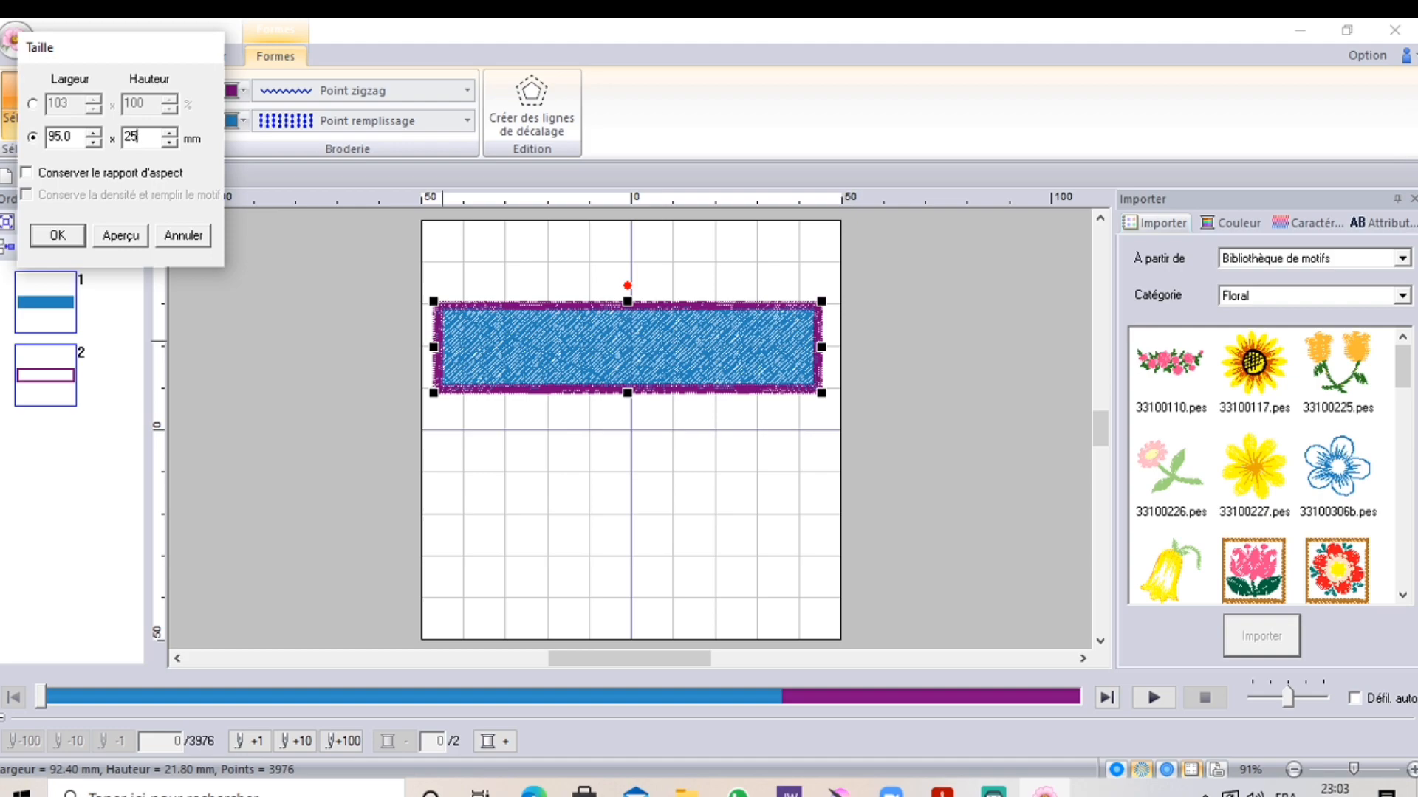
click(66, 242)
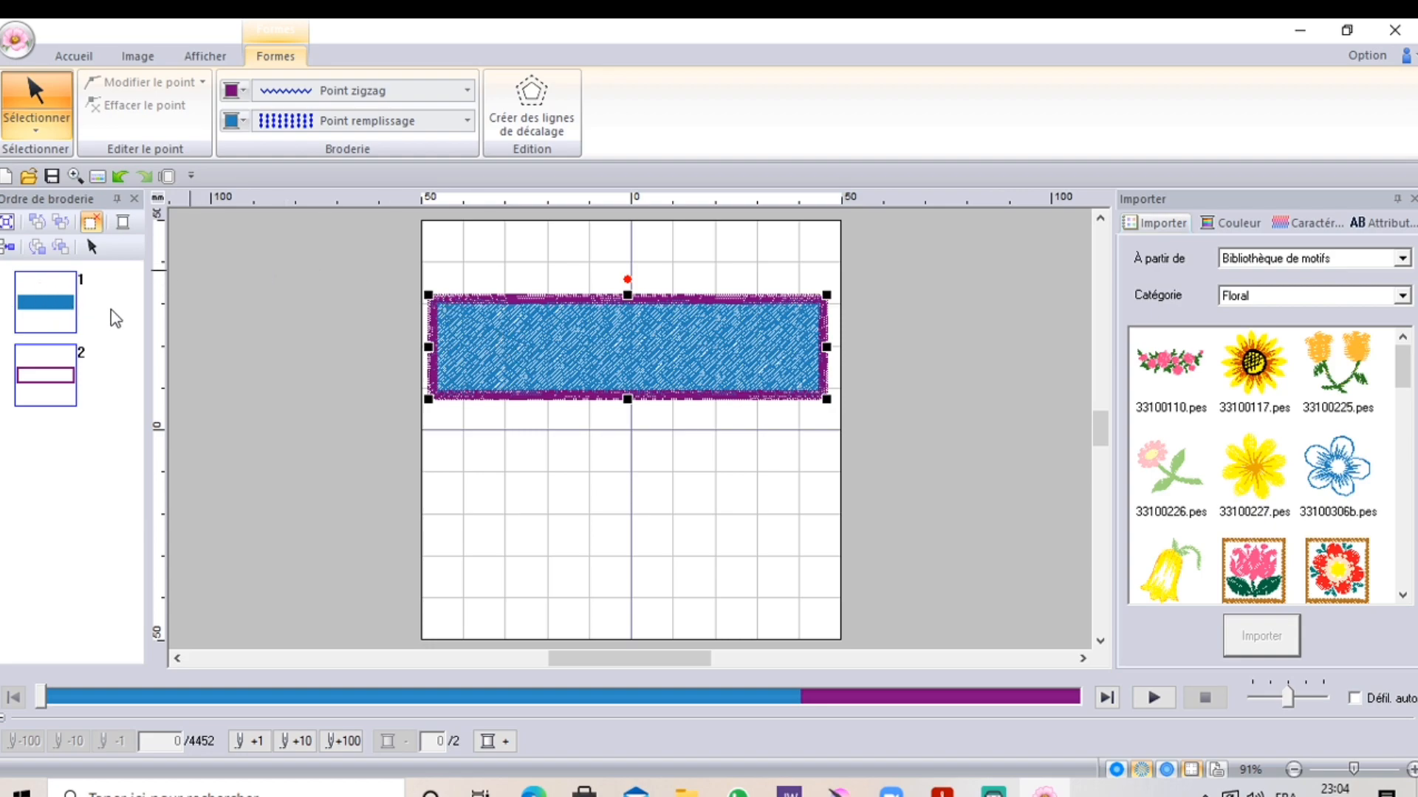
Select only the rectangle's blue fill and set its stitch type to Non cousu (parties)
click(116, 360)
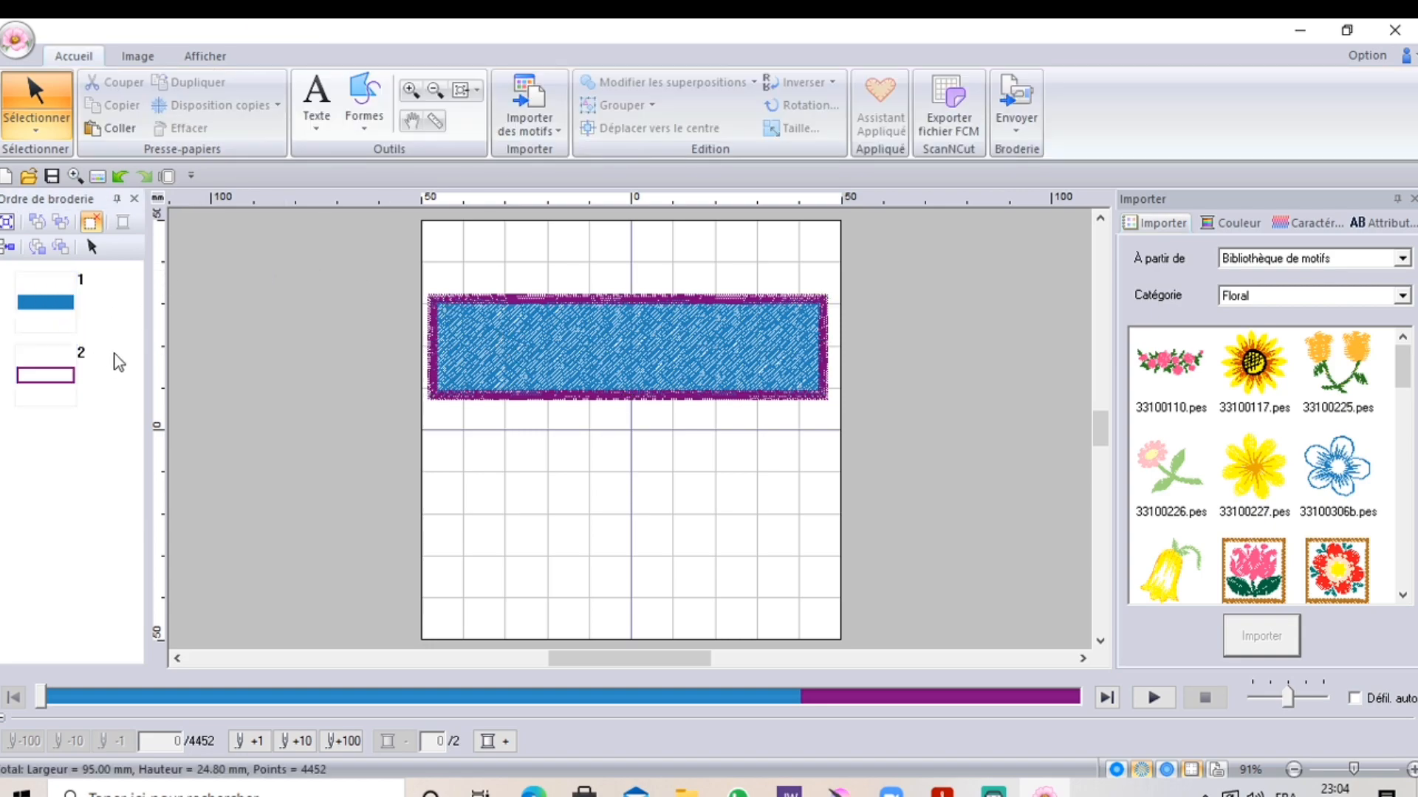
click(64, 311)
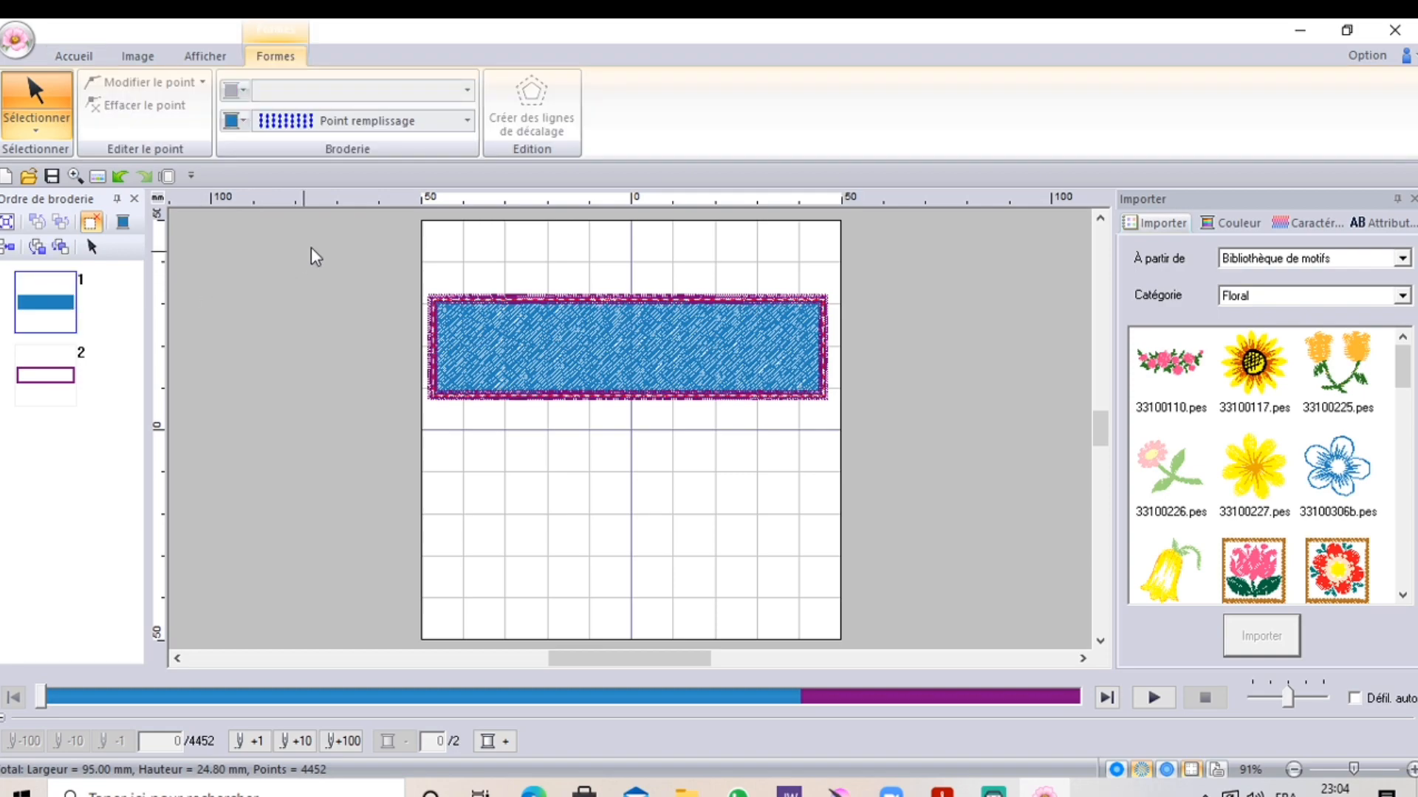
click(468, 123)
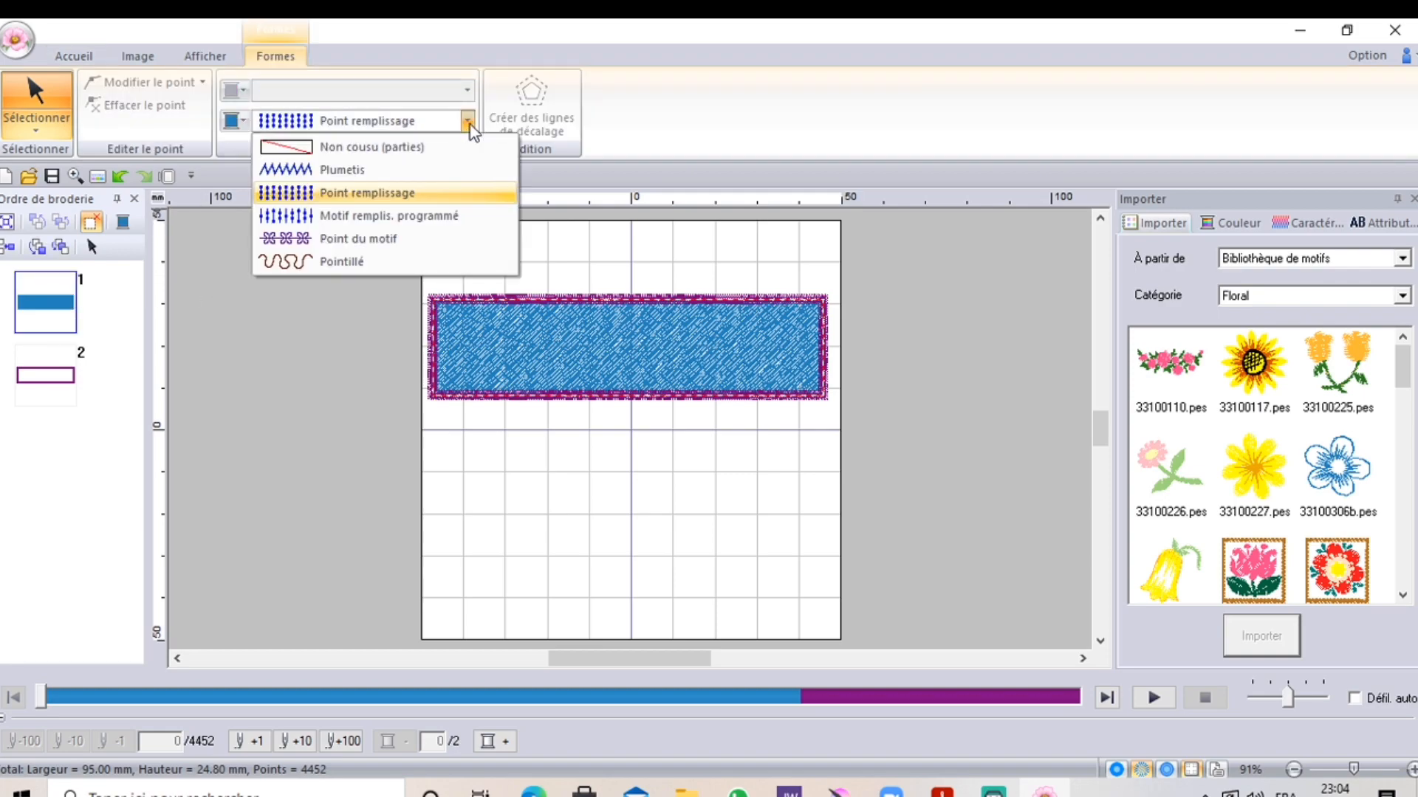
click(342, 148)
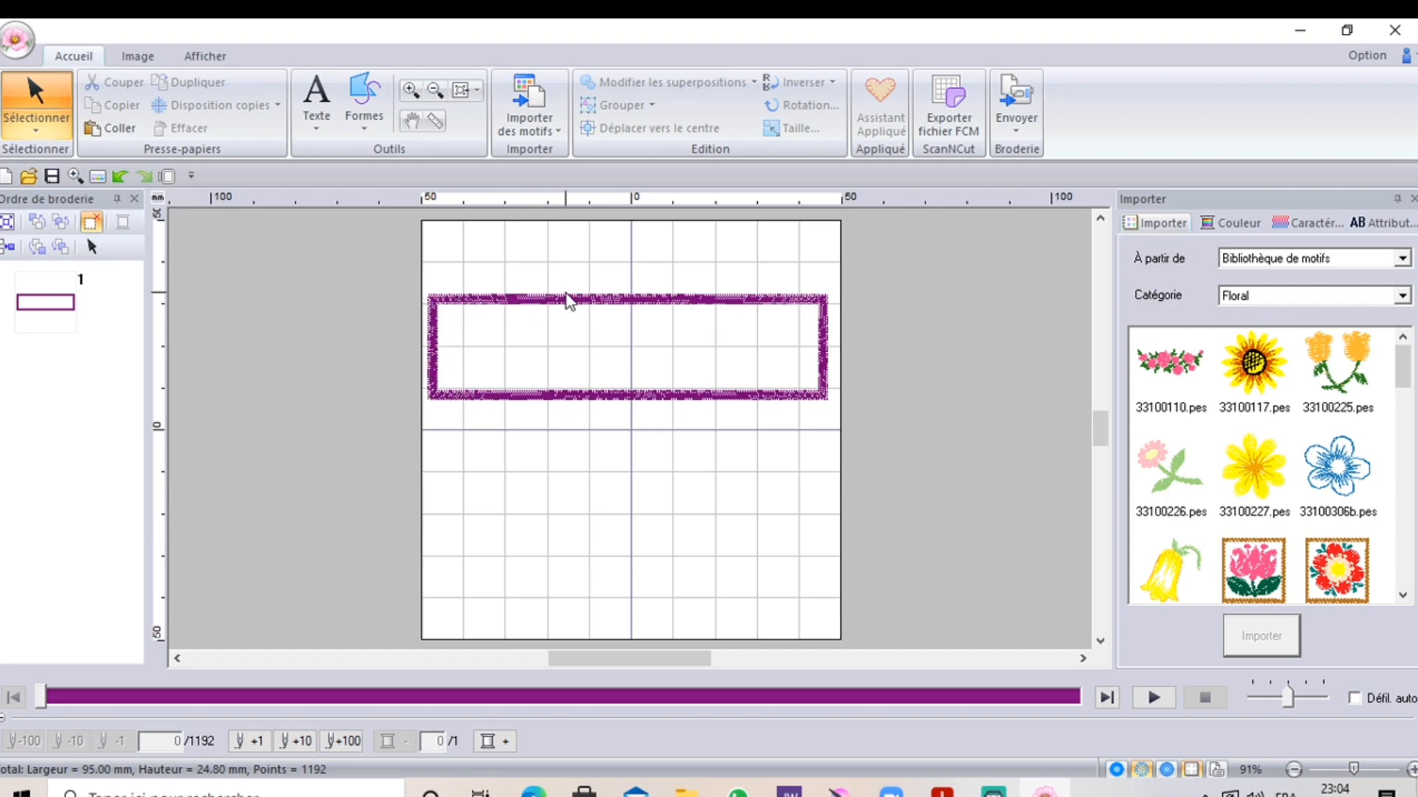
Convert the rectangle outline into an appliqué with cut piece, basting and 3.0 mm covering stitch at density 4.5, replacing the original
click(496, 298)
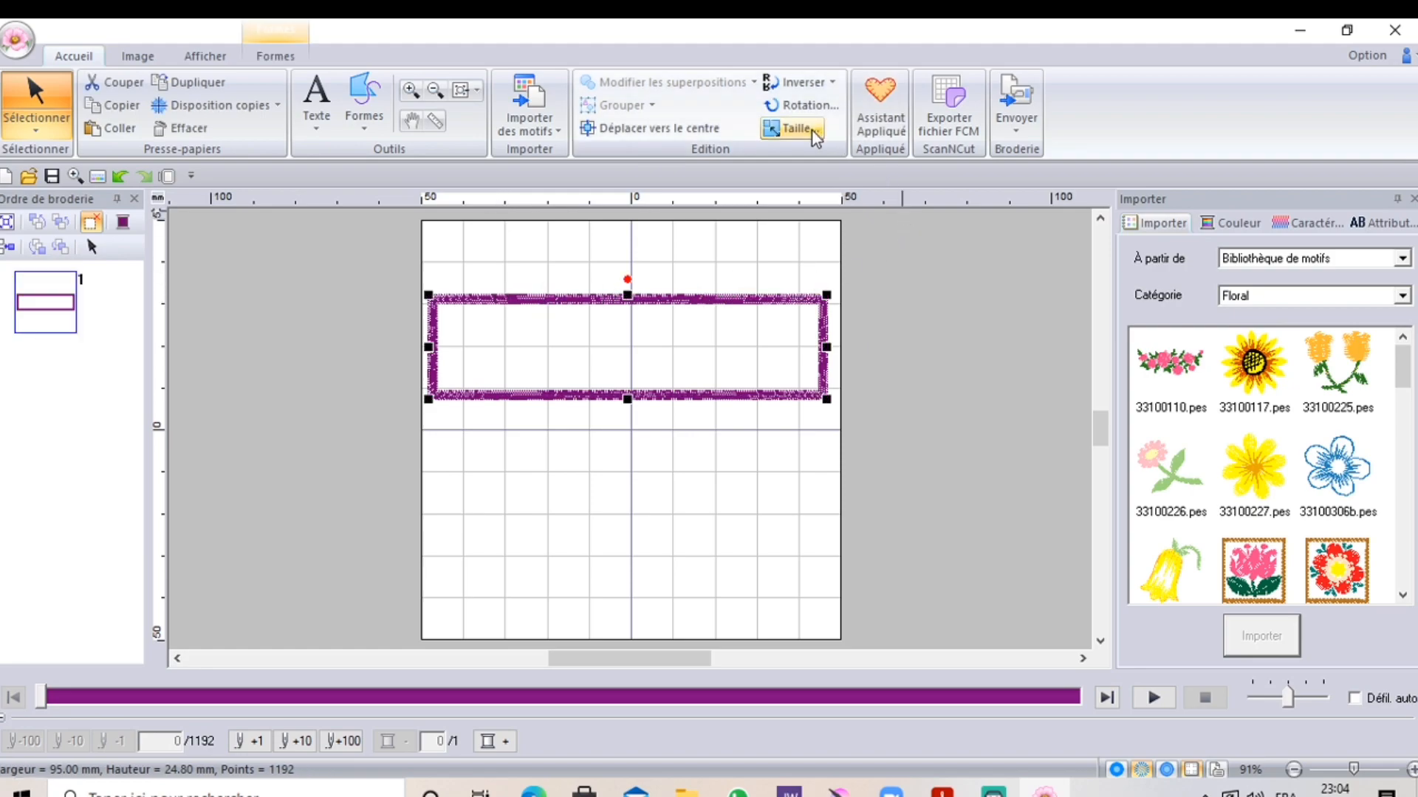
click(886, 133)
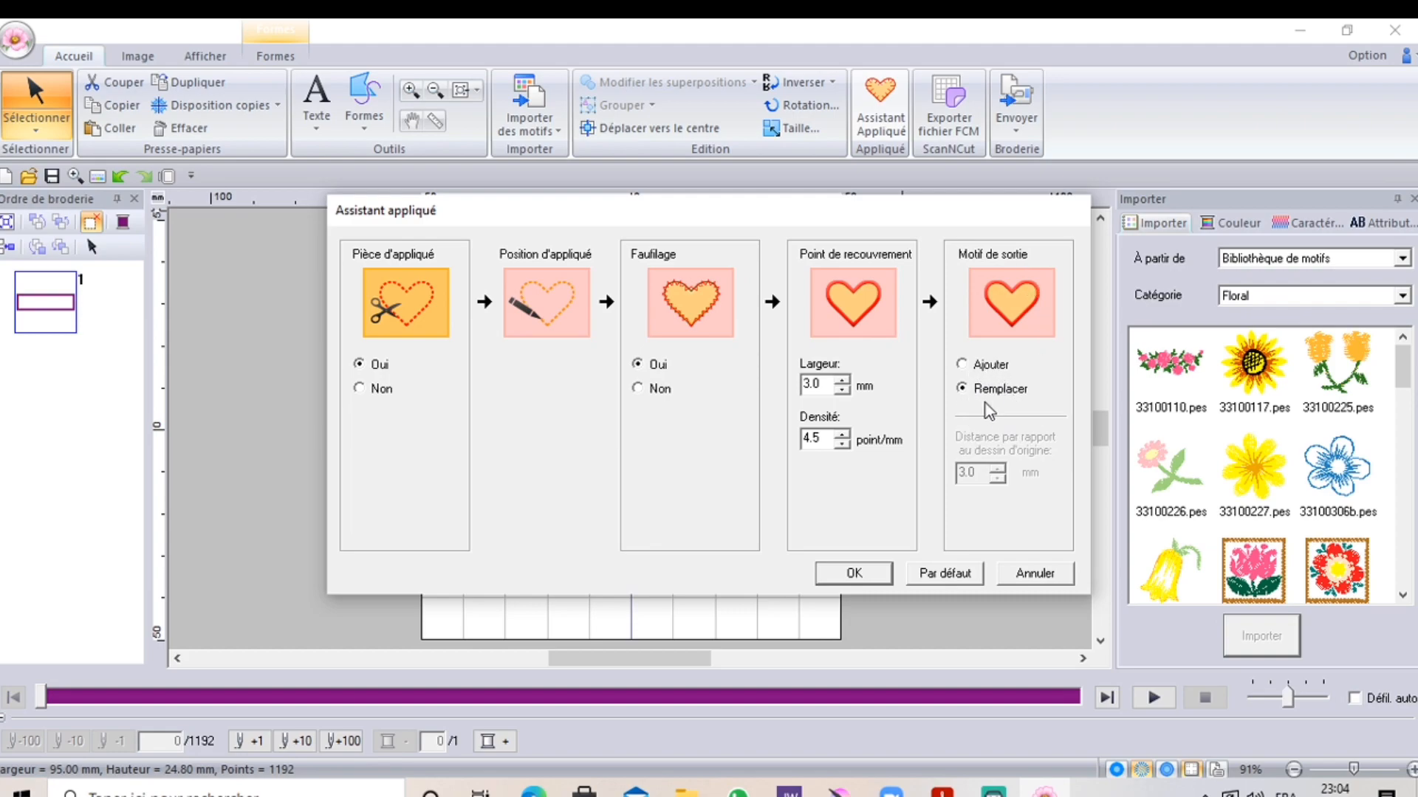
click(856, 573)
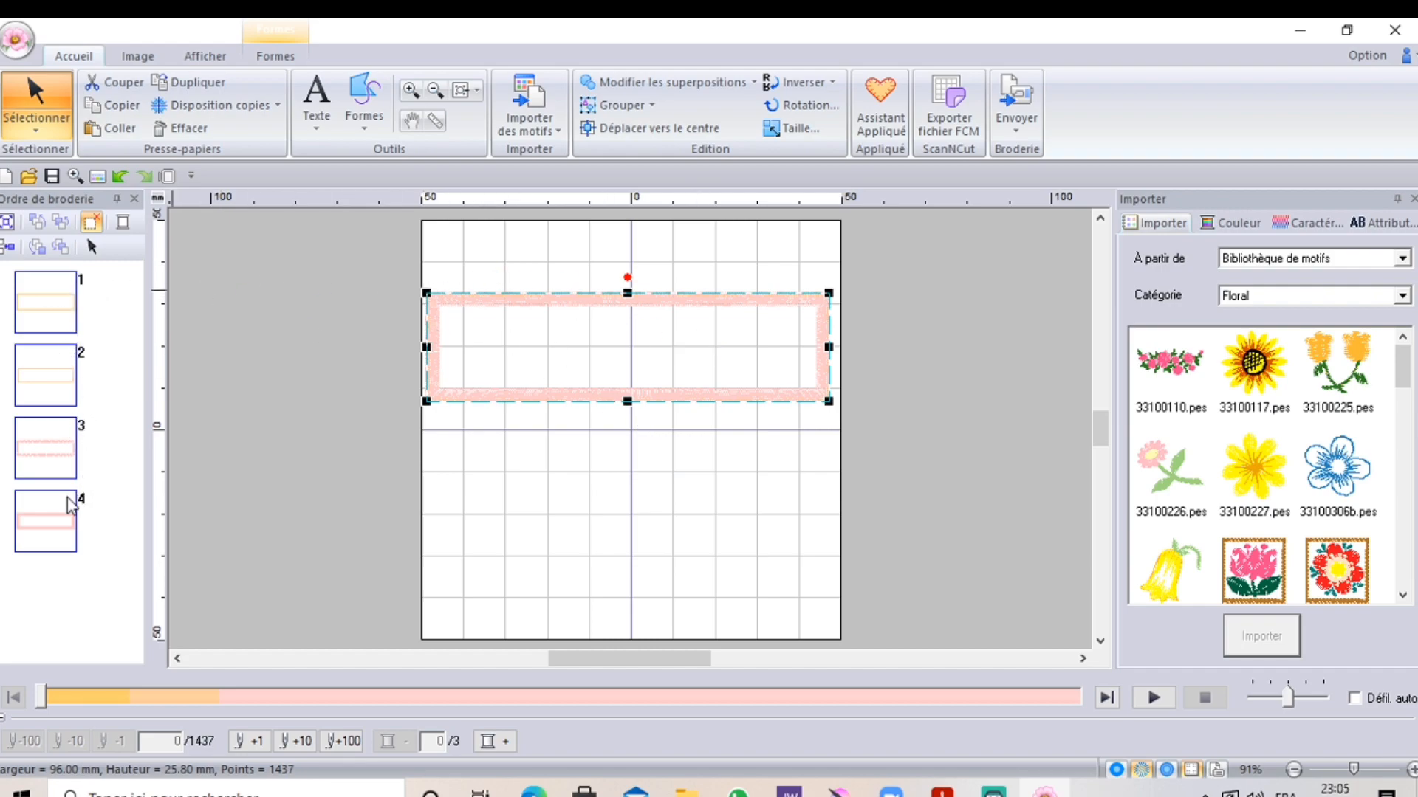
Add the first name as a Calgary MediumItalic text inside the appliqué frame
click(318, 122)
click(318, 183)
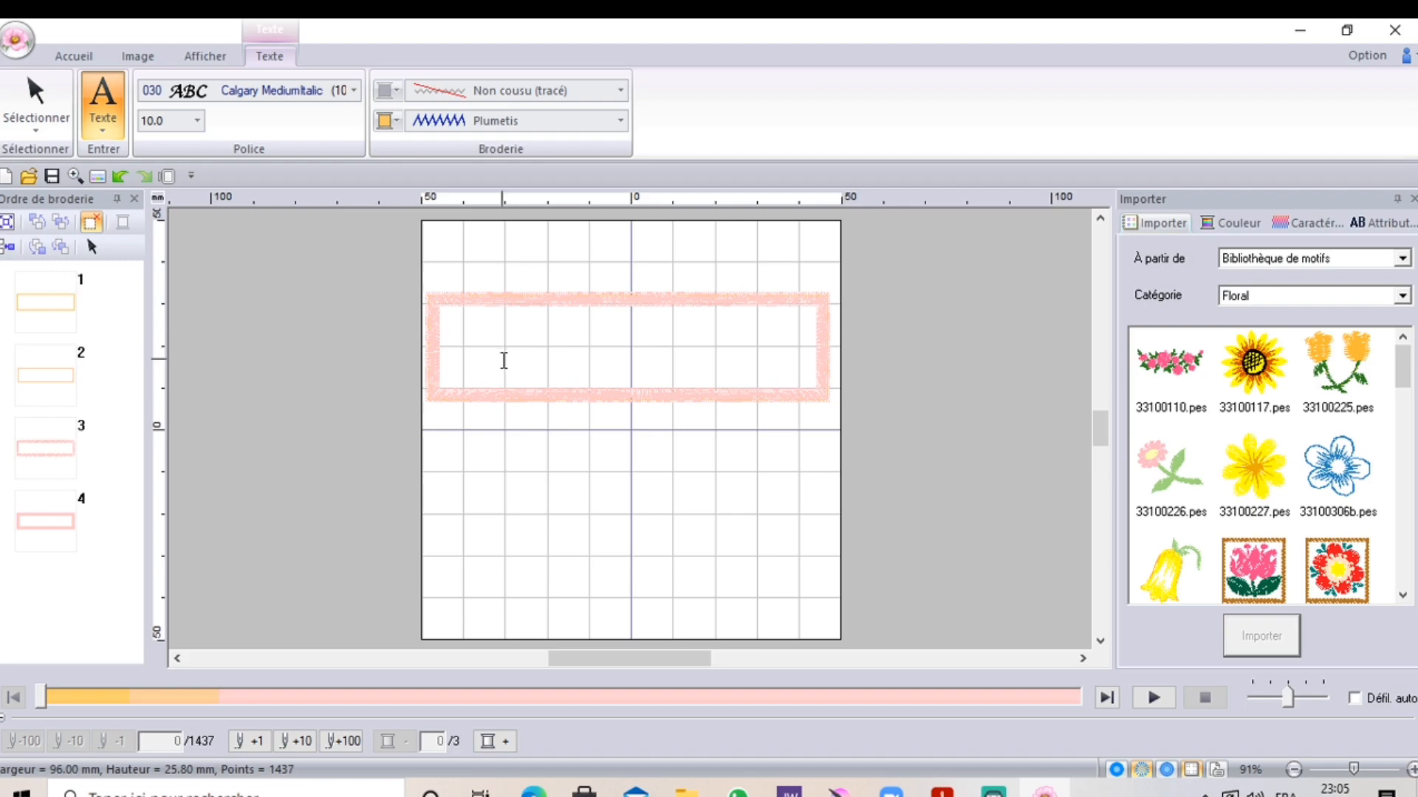
click(503, 360)
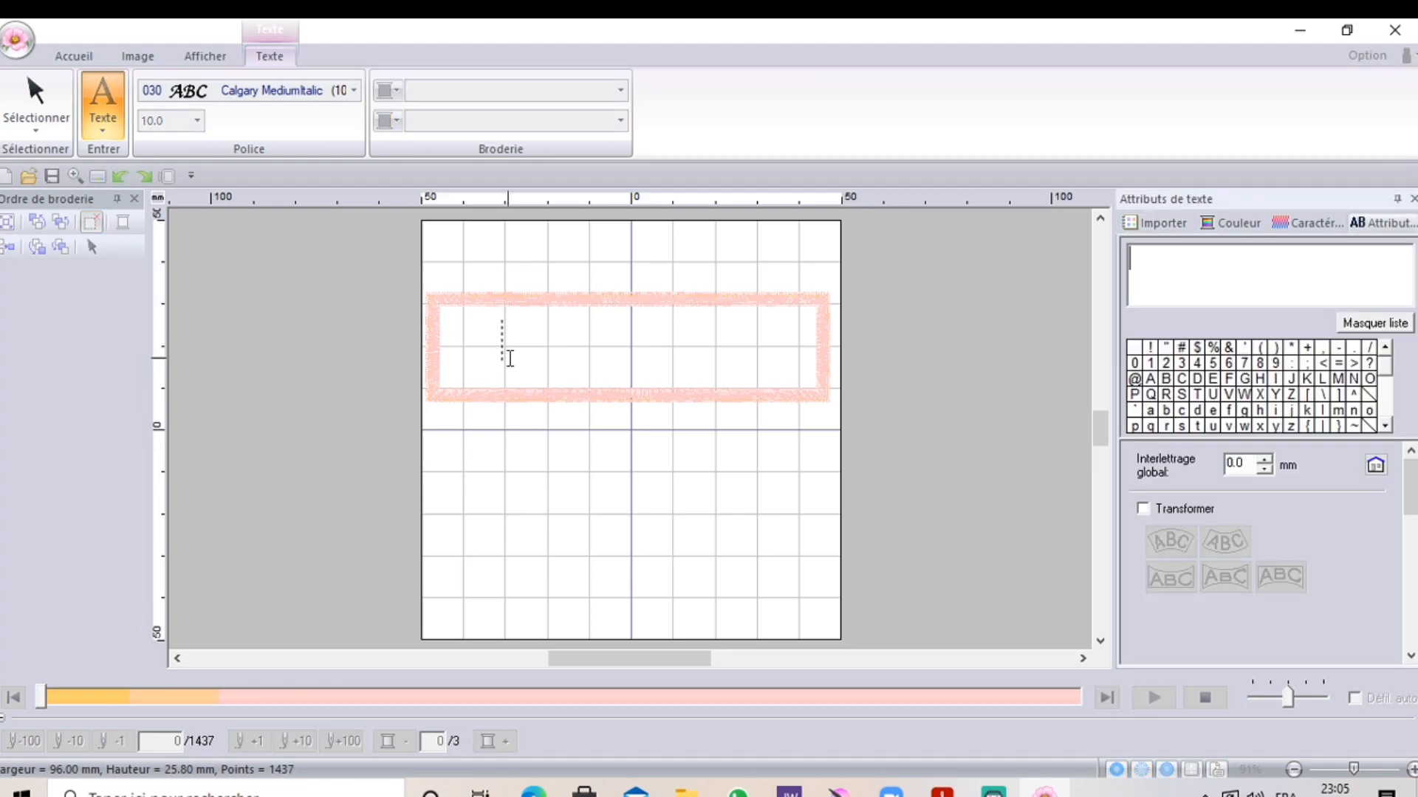
text(Lione)
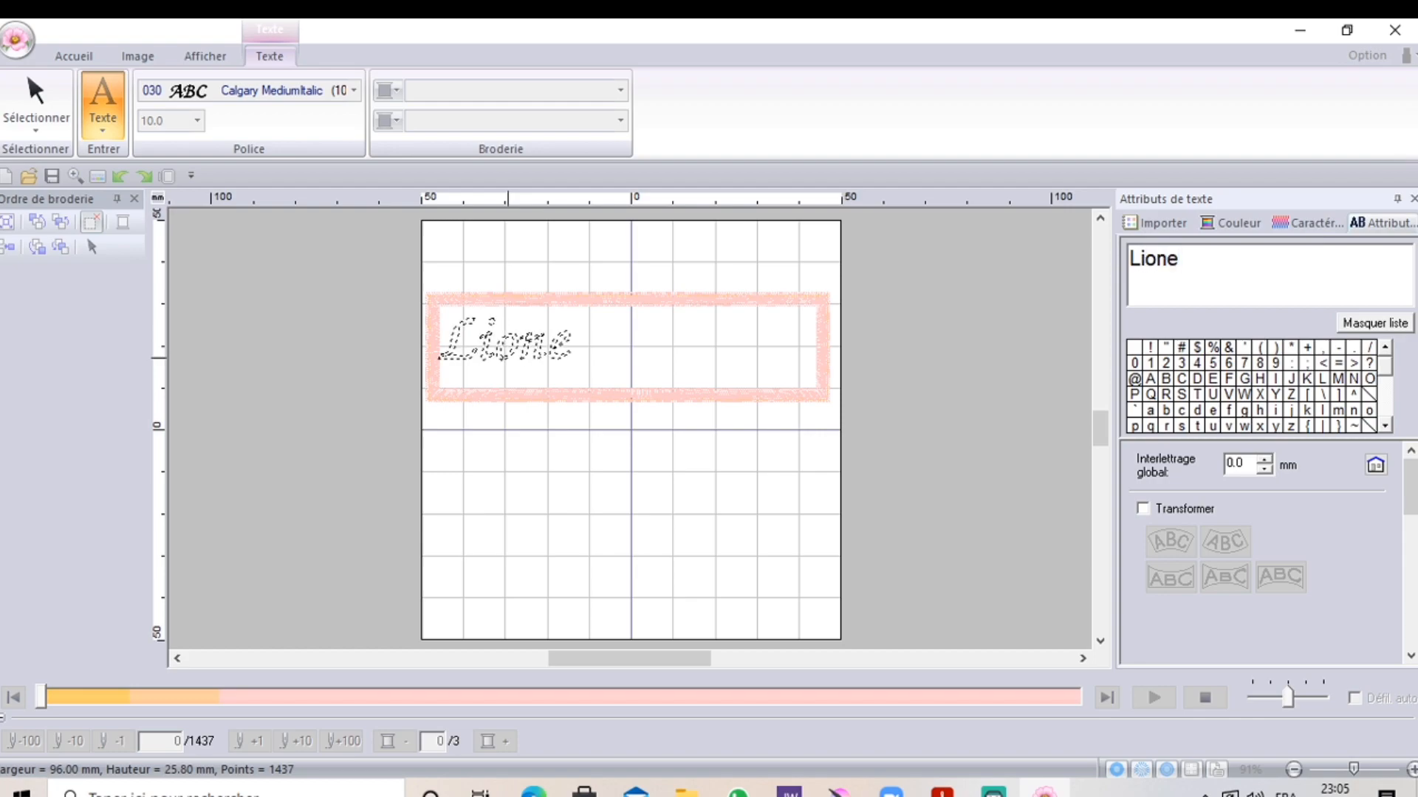
text(l)
click(639, 547)
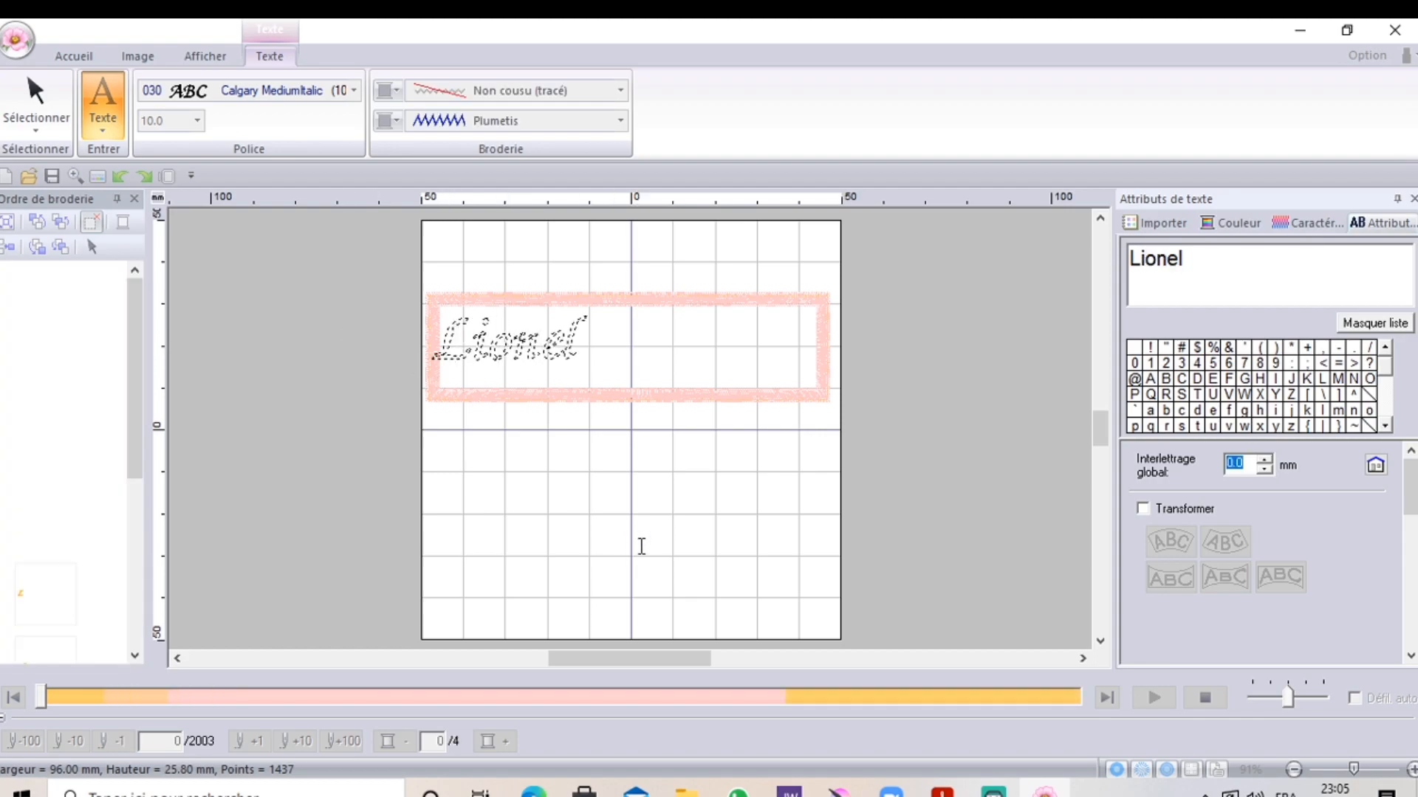
Move the name text to the middle of the appliqué frame and keep it selected
click(533, 358)
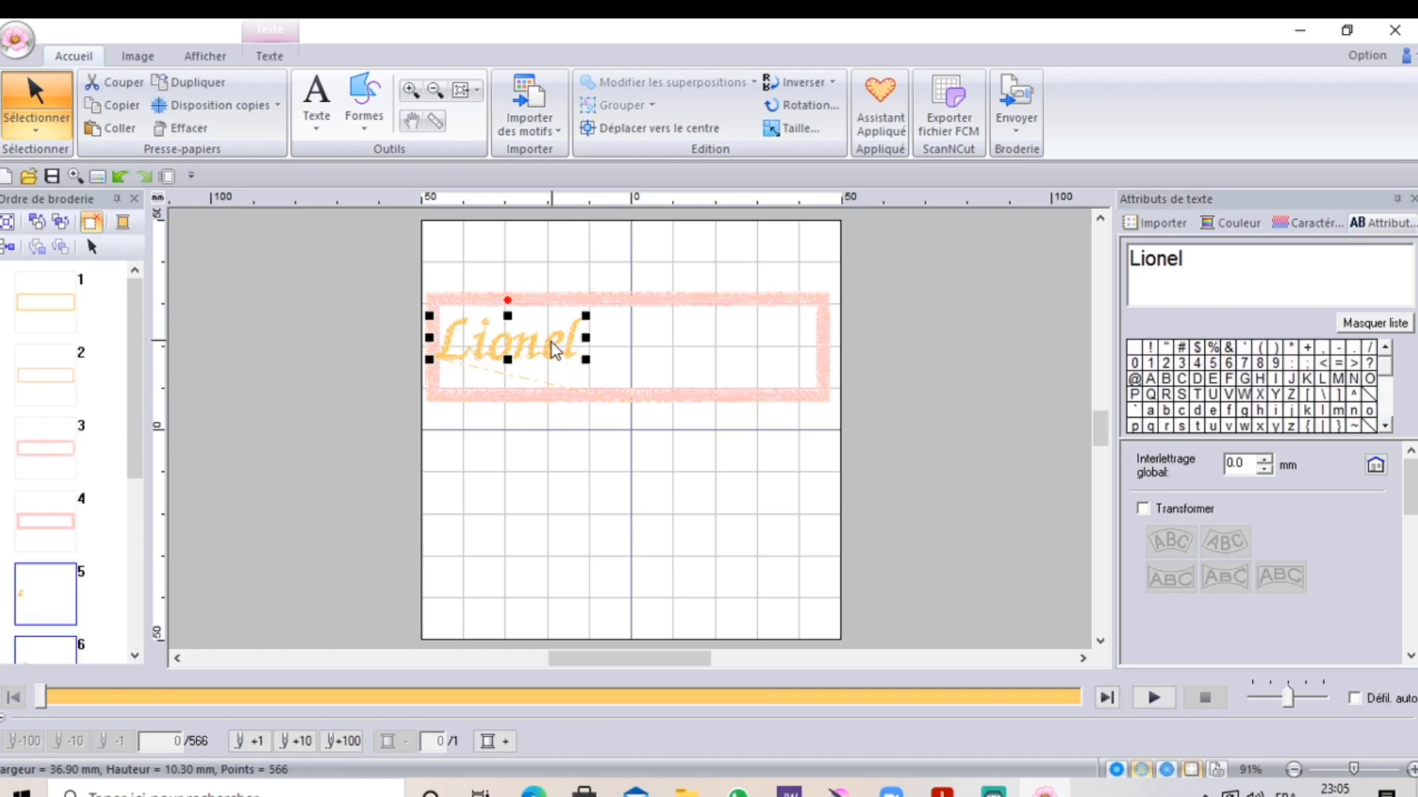
drag(545, 349, 645, 350)
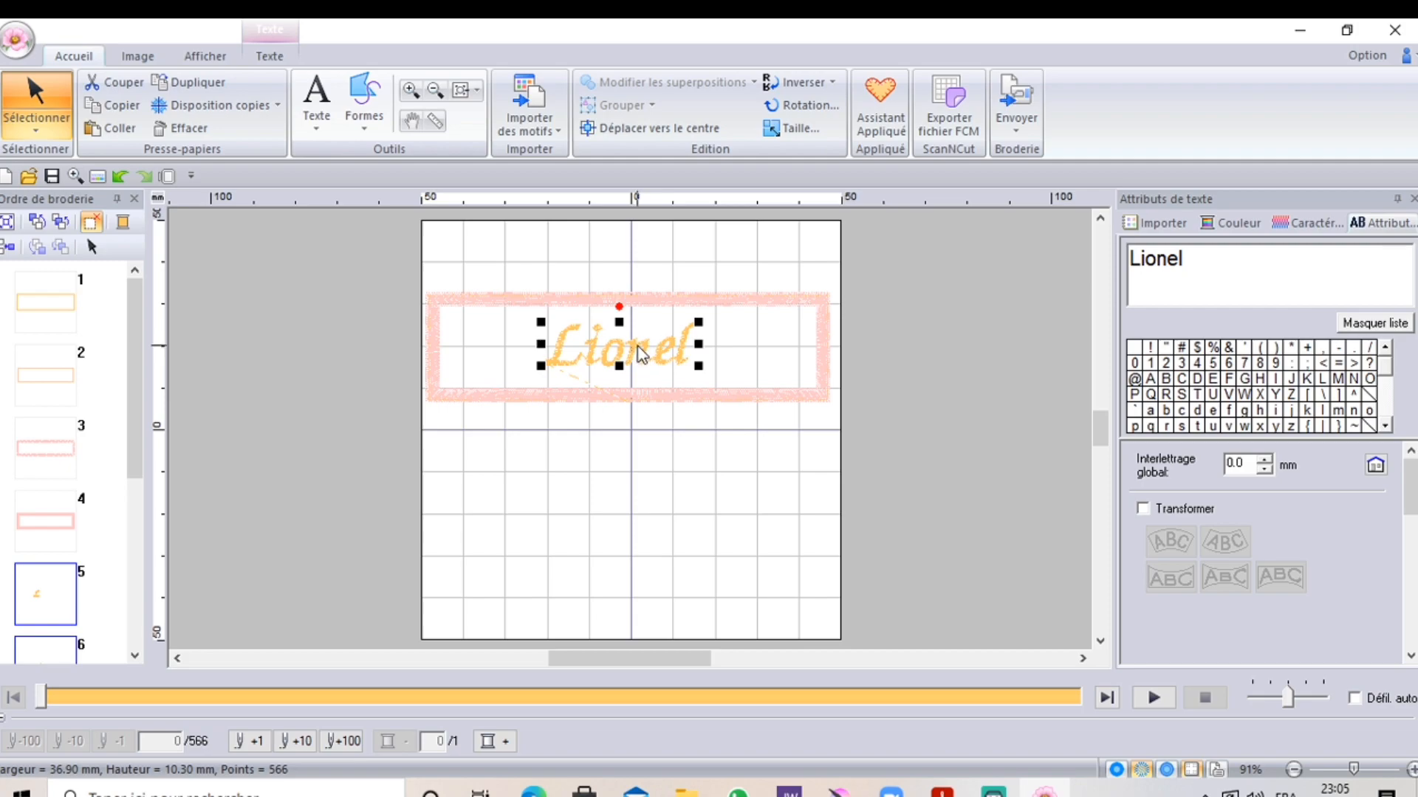
click(635, 347)
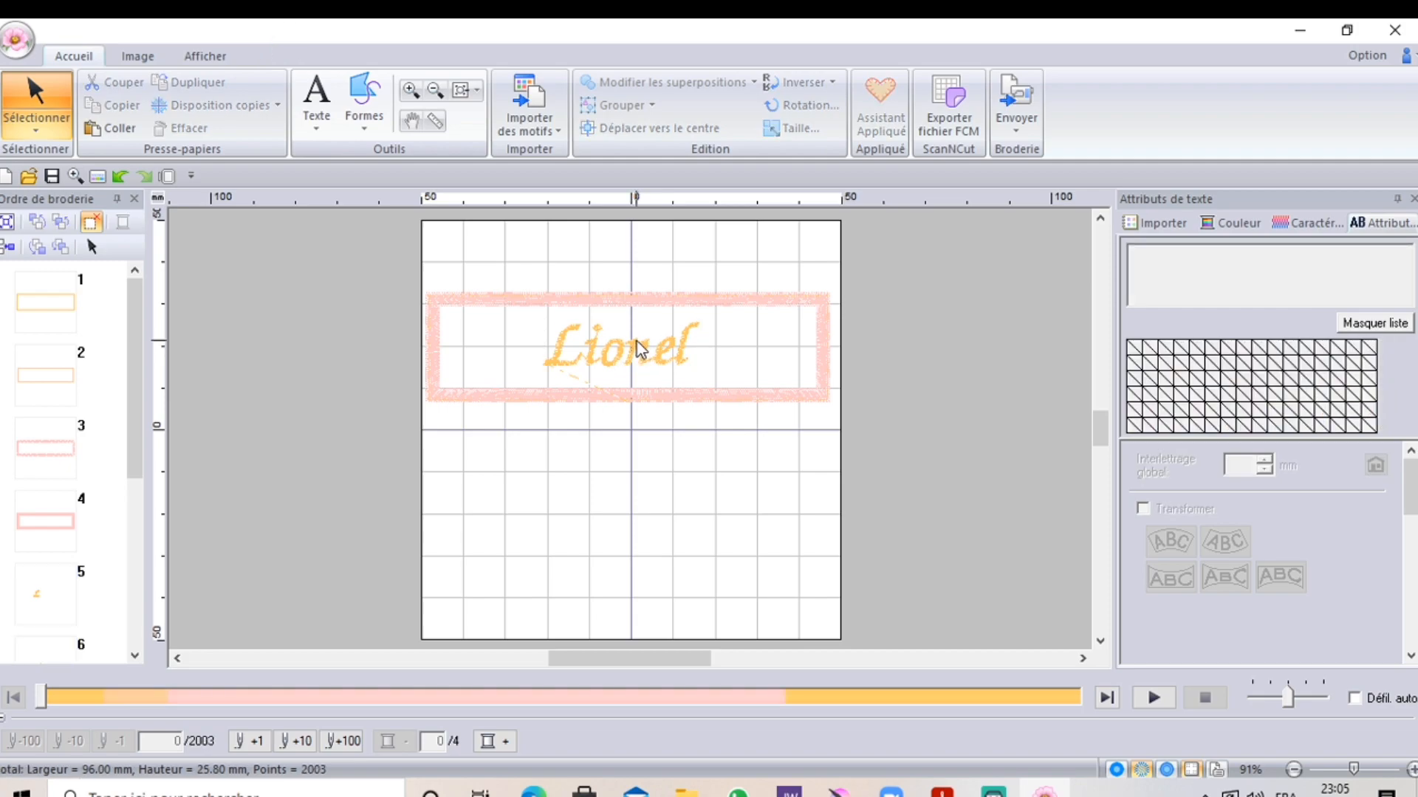
click(636, 343)
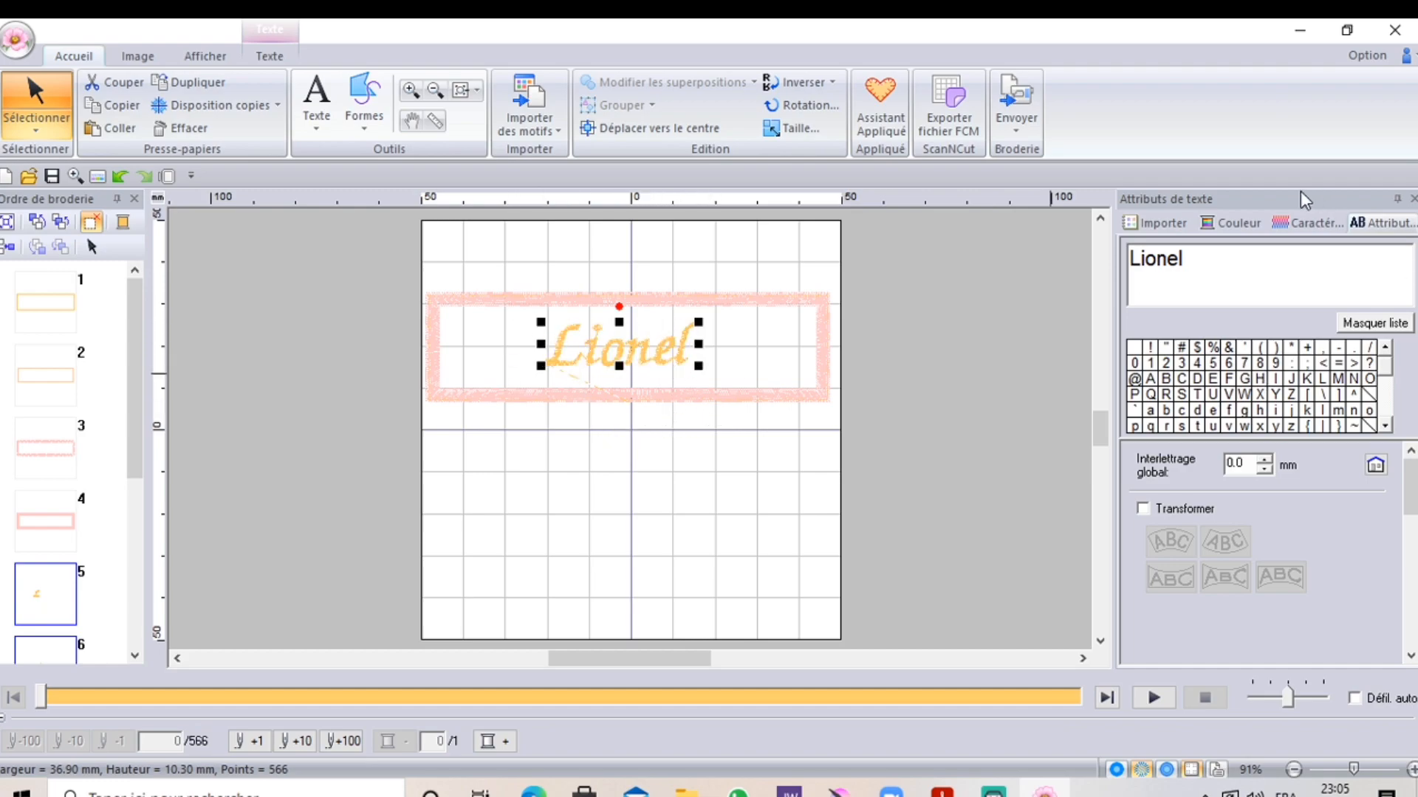
Browse the designs in the Floral category of the design library
click(1250, 224)
click(1304, 223)
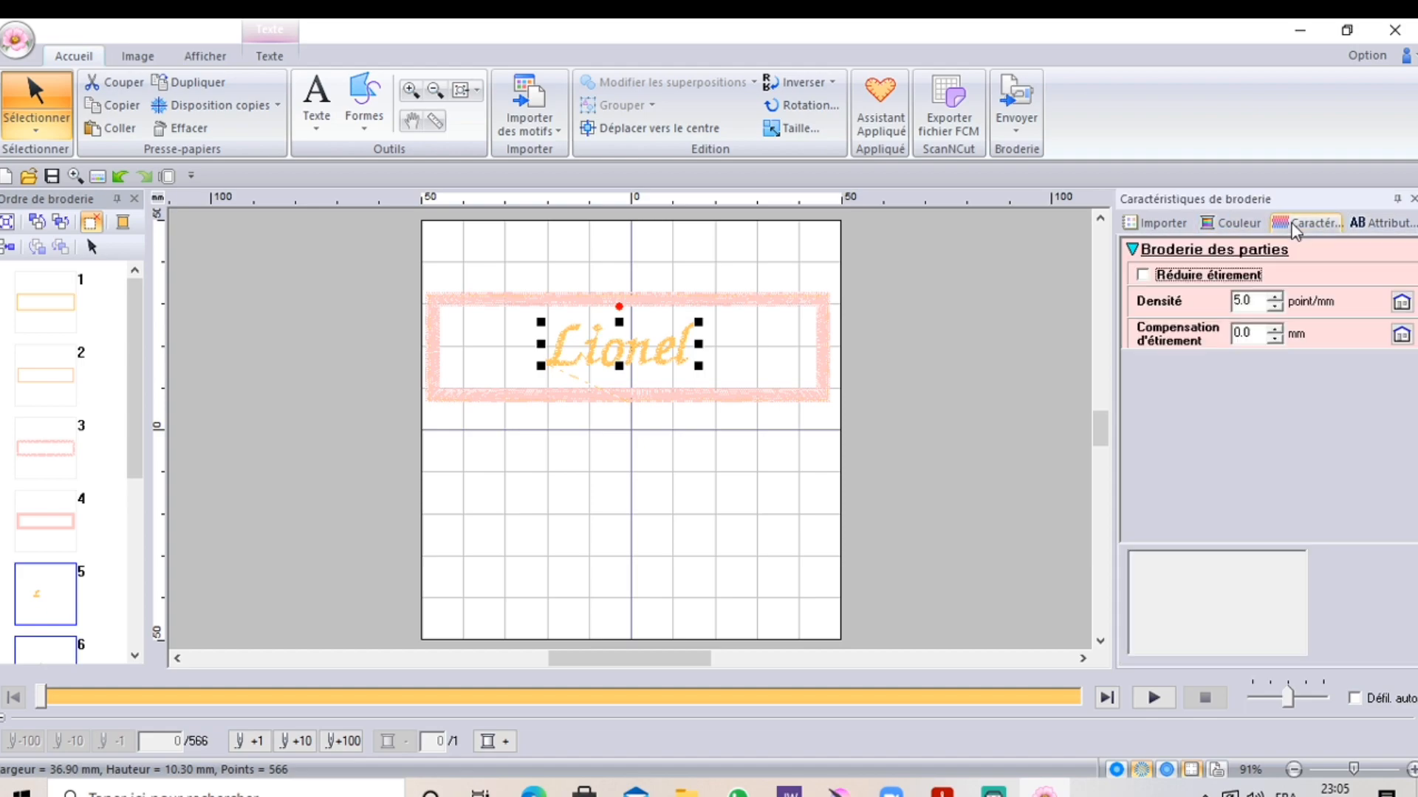
click(1379, 223)
click(1154, 223)
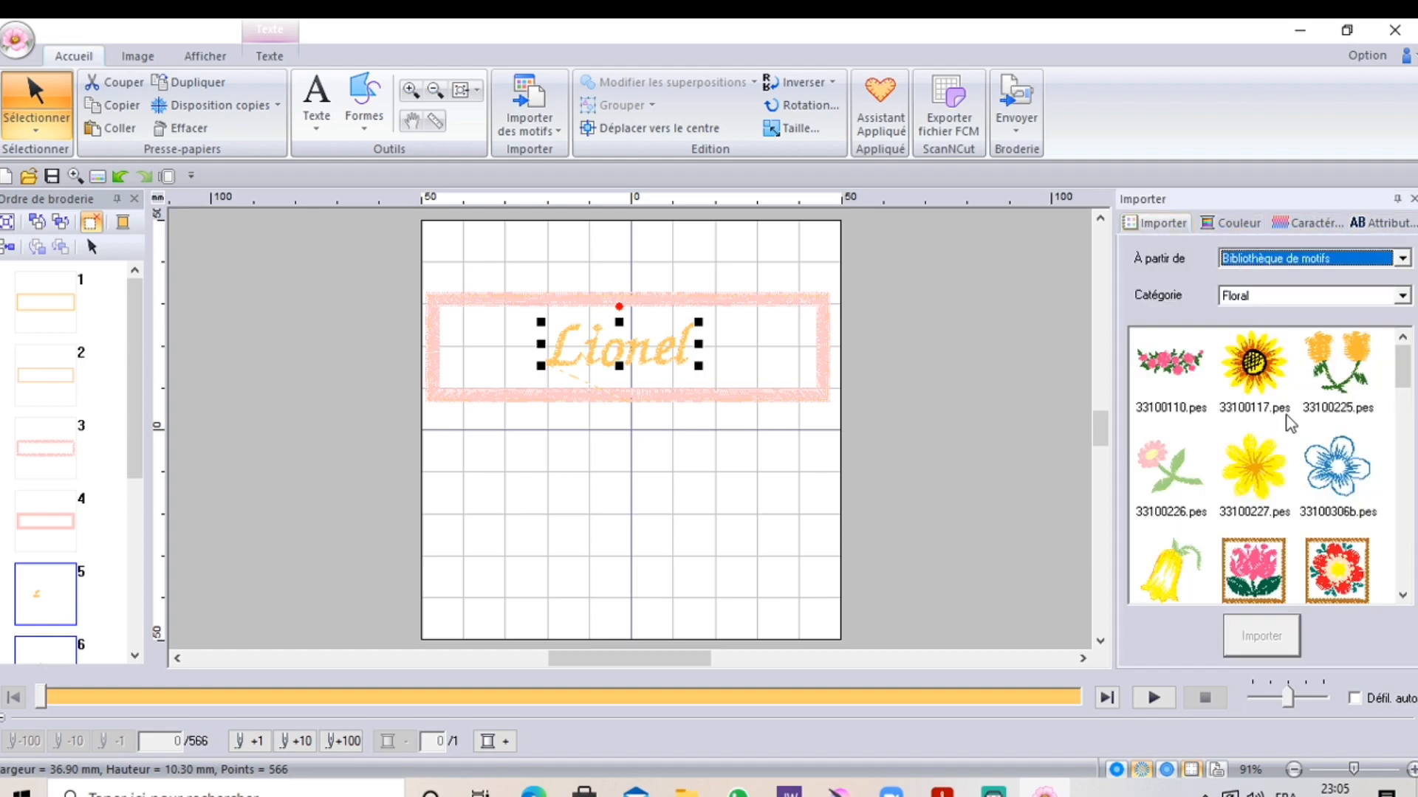
scroll(1323, 454, down, 10)
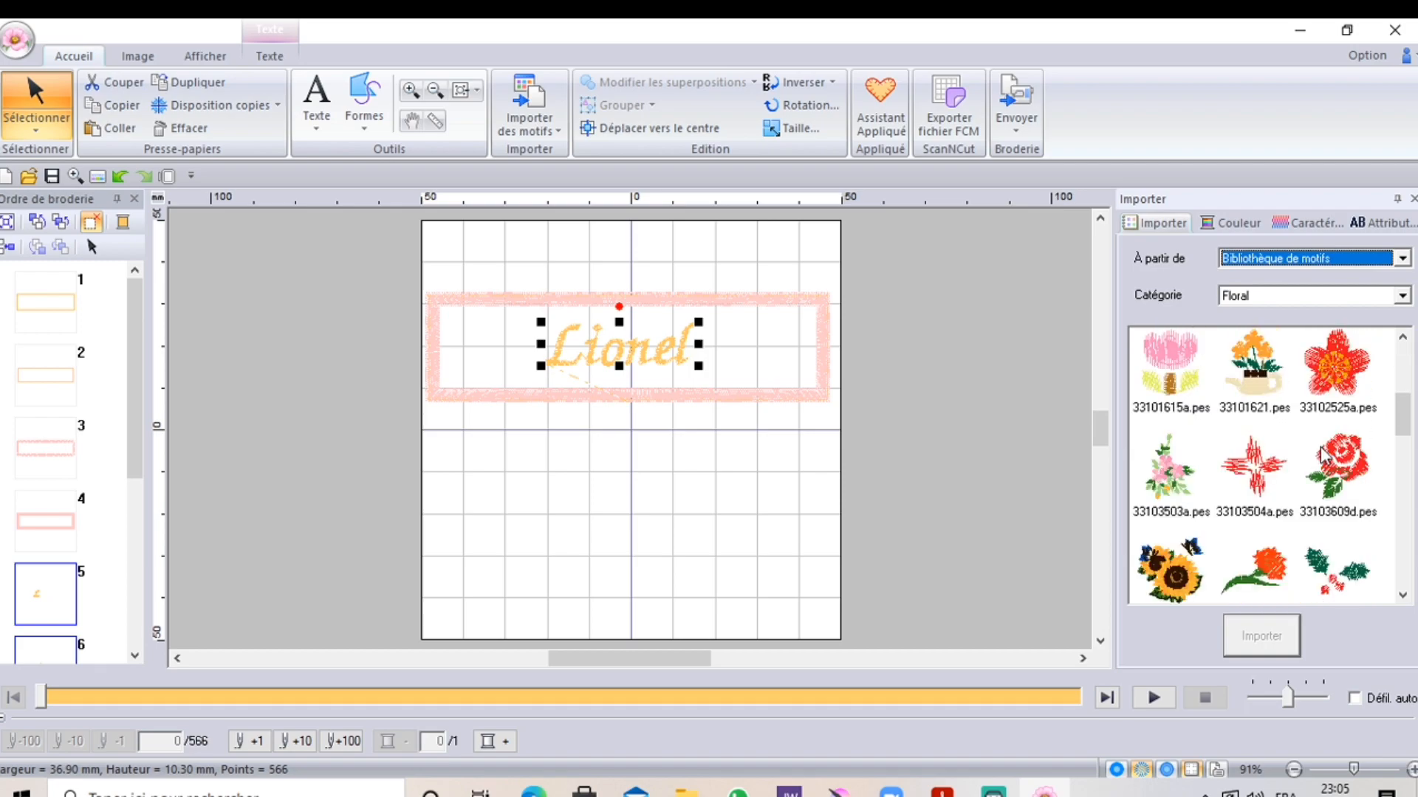
scroll(1323, 452, down, 8)
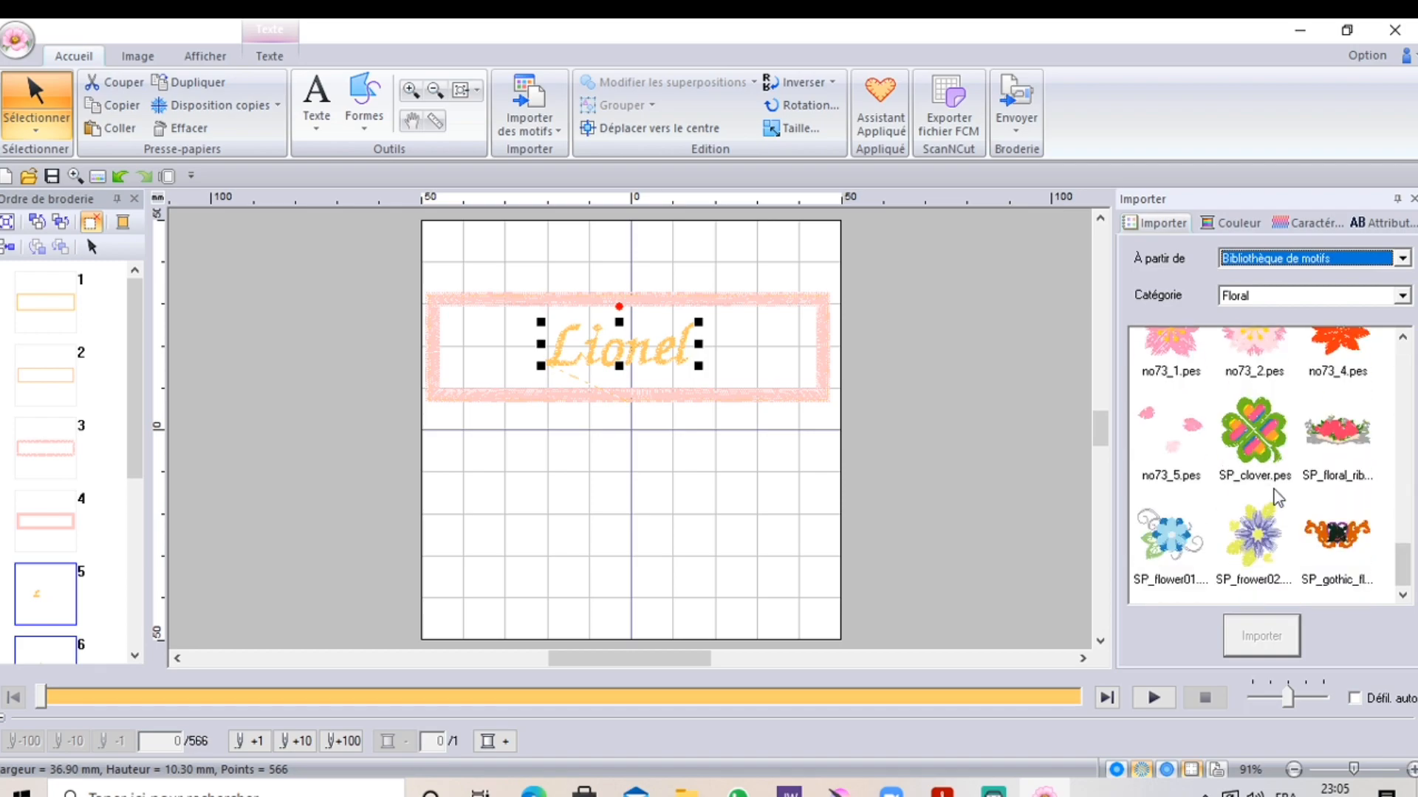
scroll(1278, 498, up, 10)
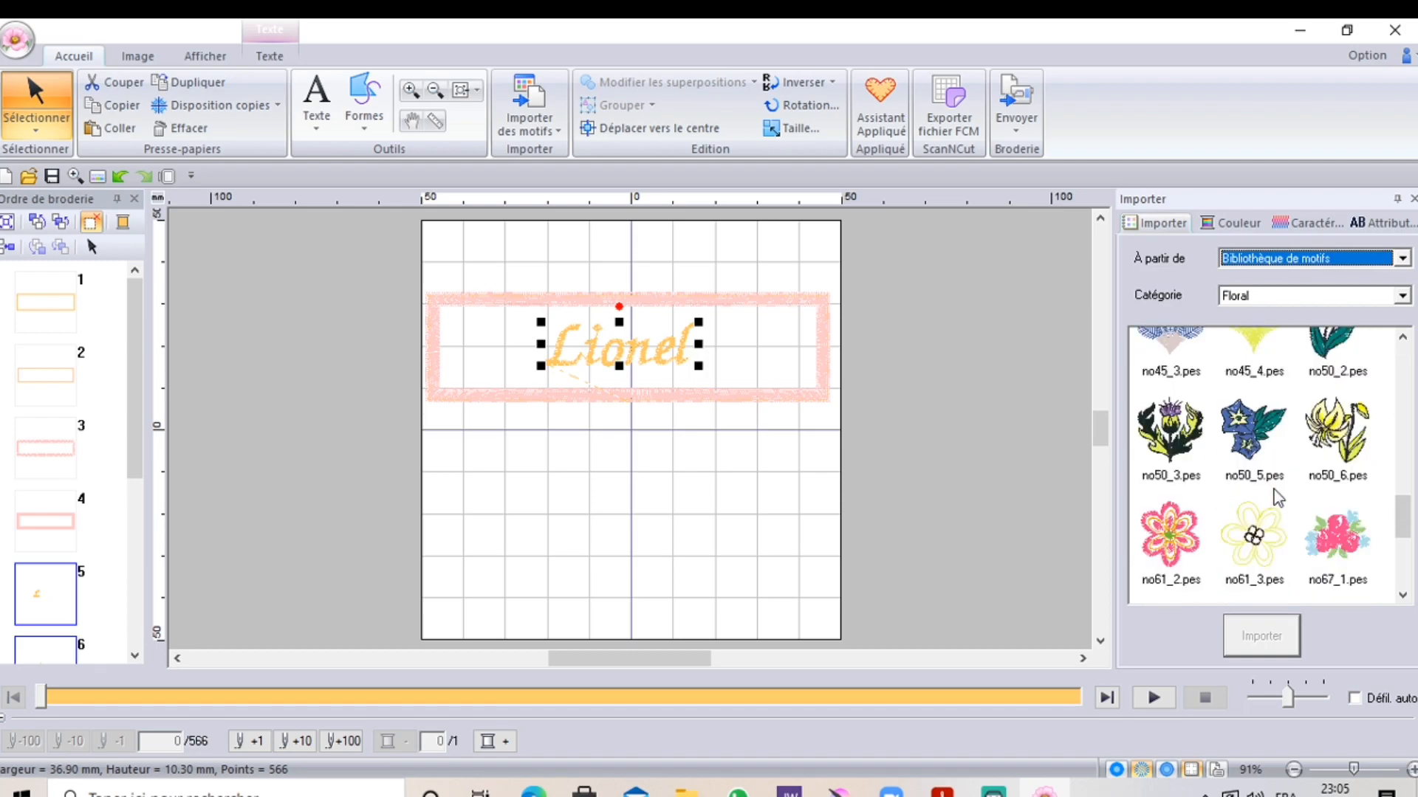
Show all categories of the design library and import the teddy bear design no52_5.pes
click(1402, 297)
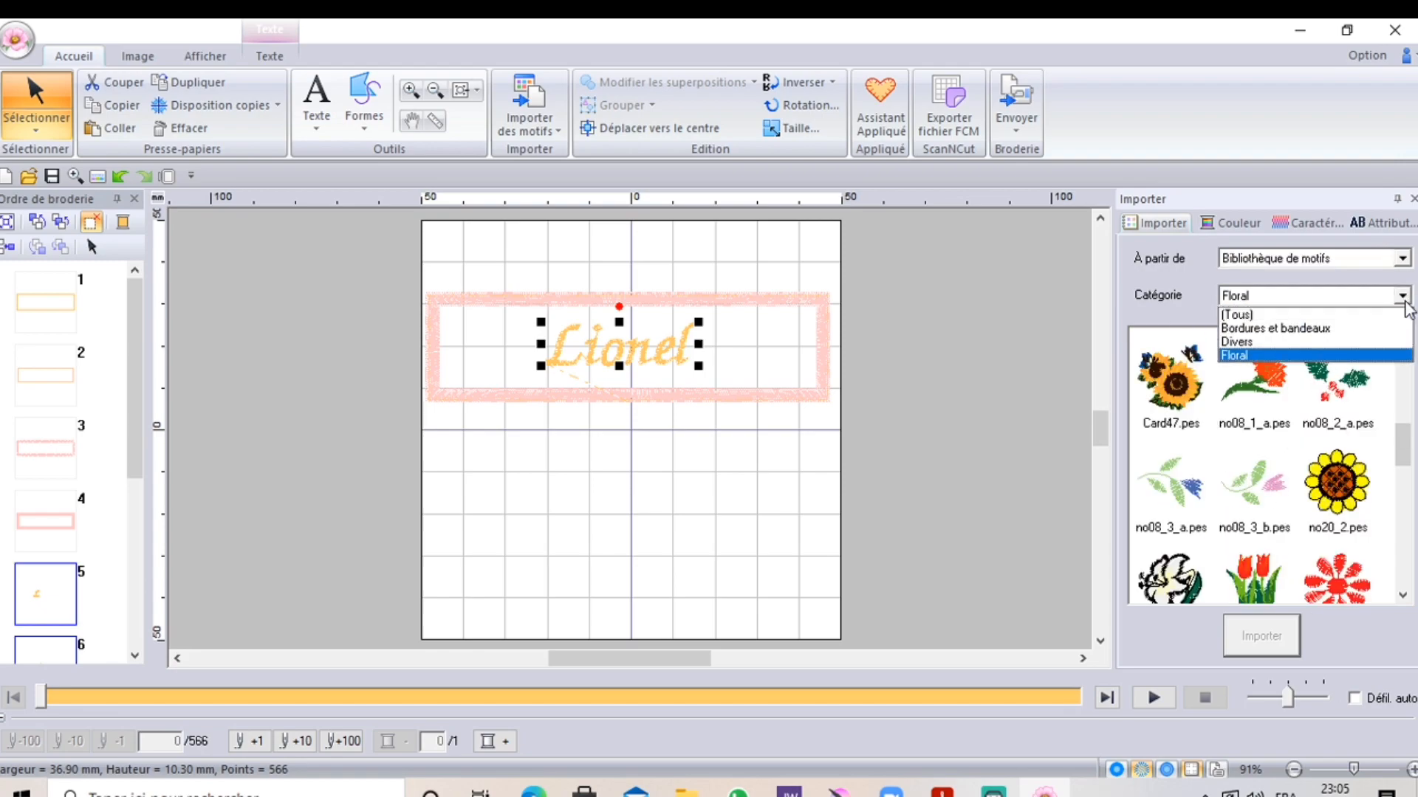
click(1281, 316)
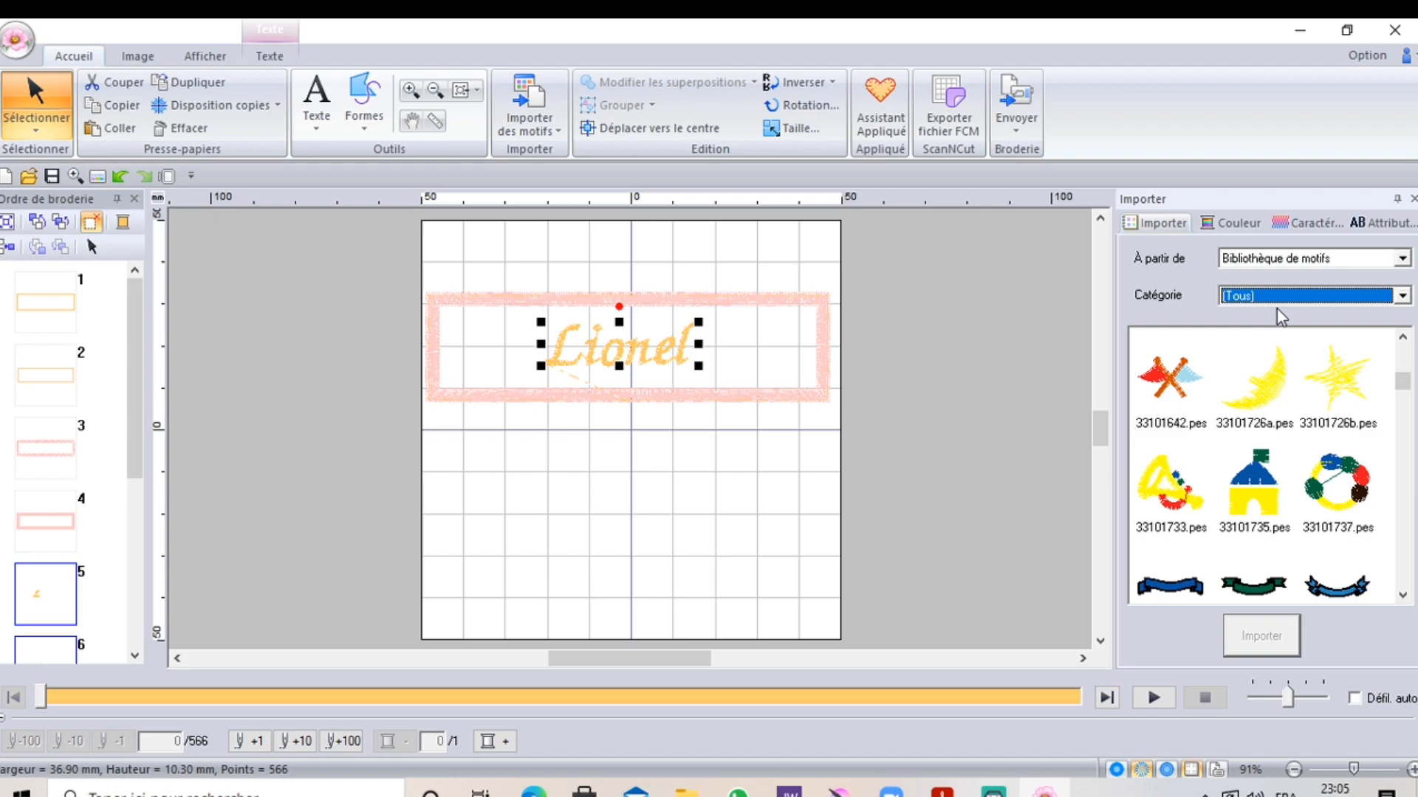
scroll(1279, 507, down, 1)
scroll(1282, 507, down, 10)
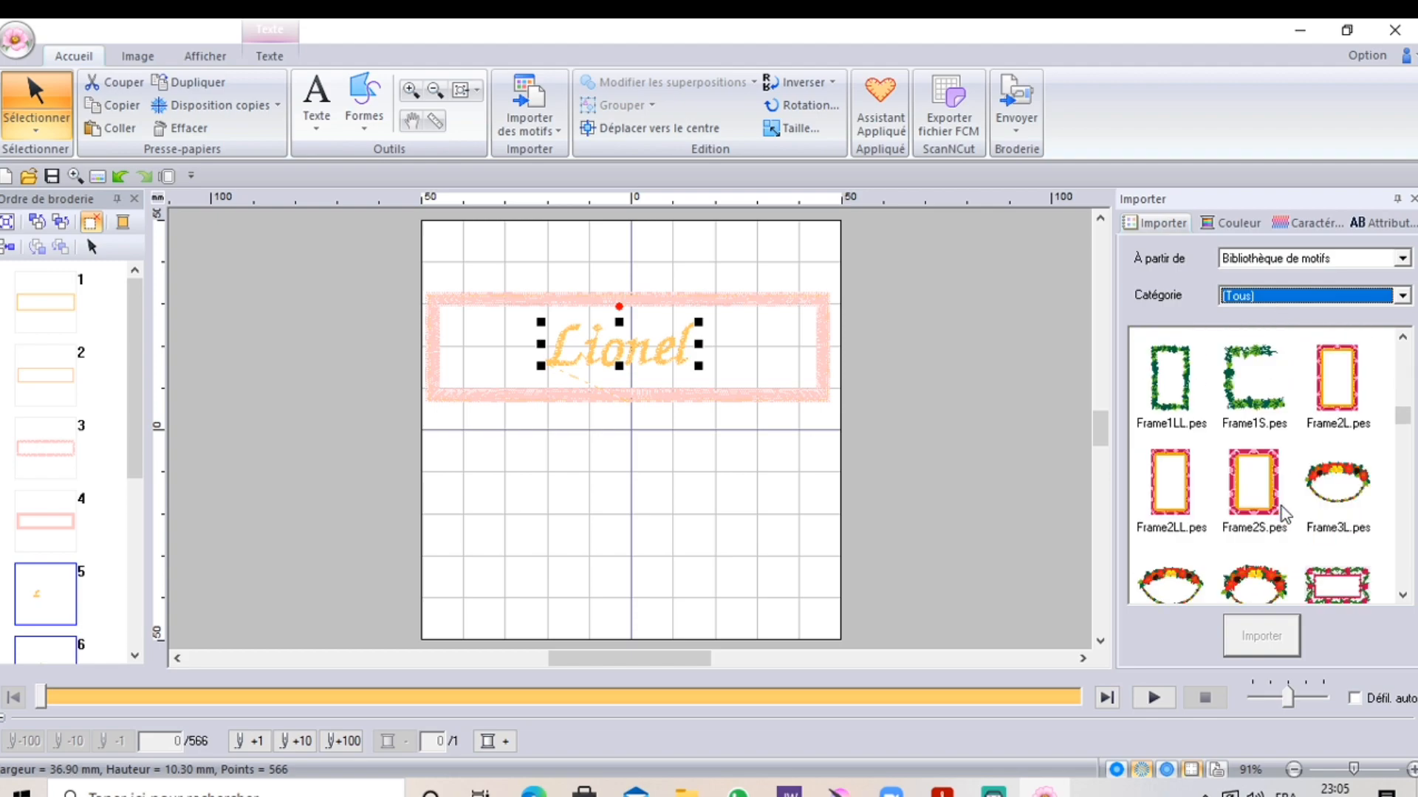
scroll(1285, 517, down, 10)
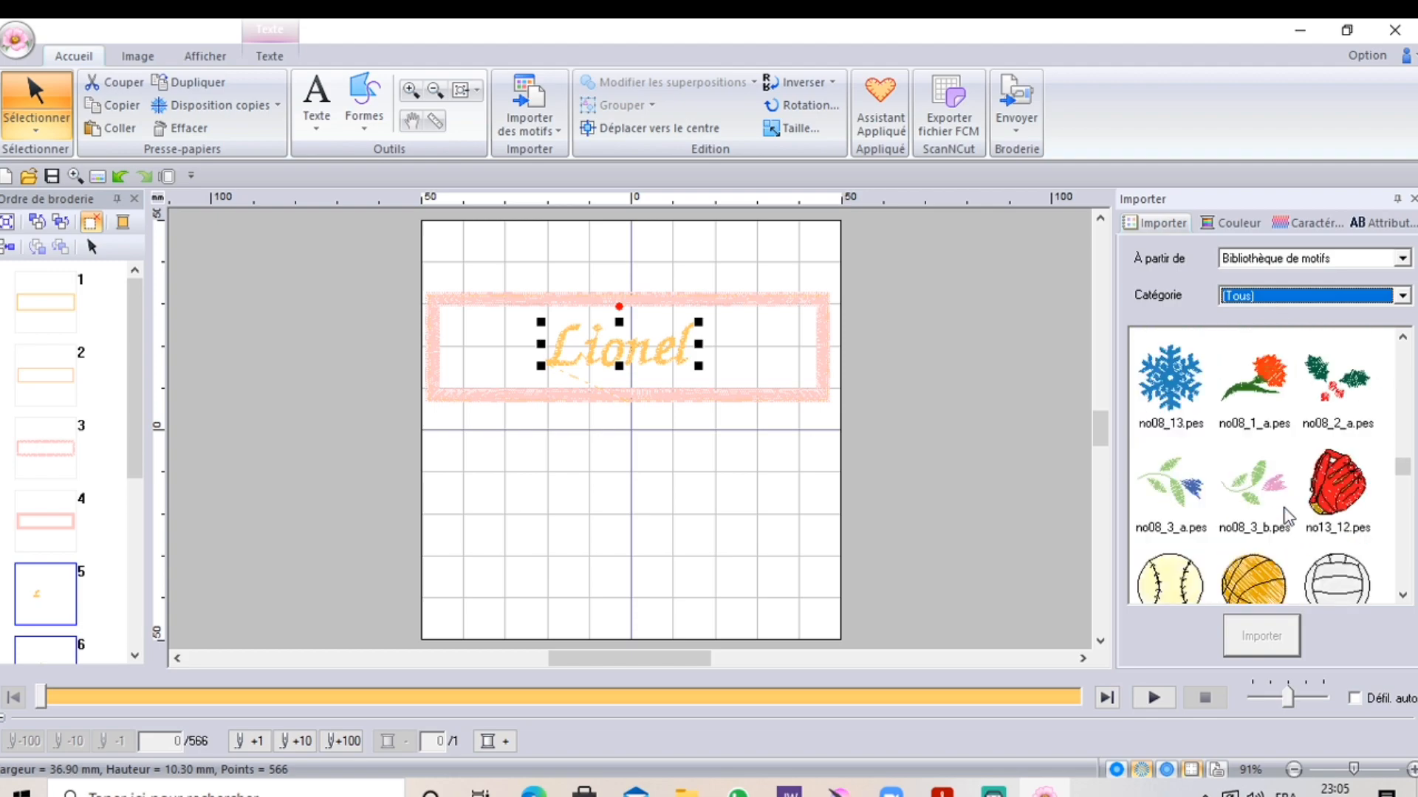
scroll(1284, 511, down, 2)
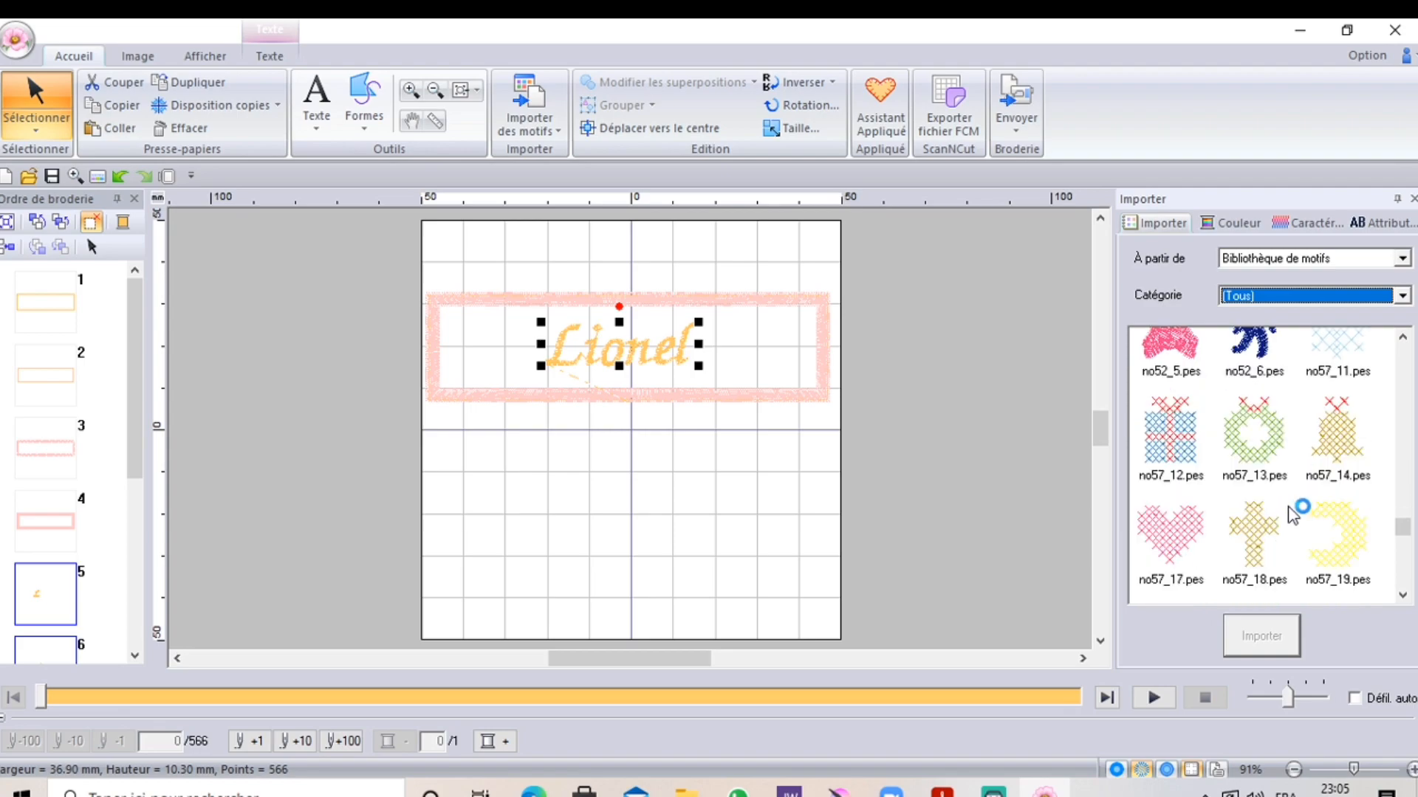
scroll(1283, 502, up, 2)
click(1180, 476)
double_click(1182, 484)
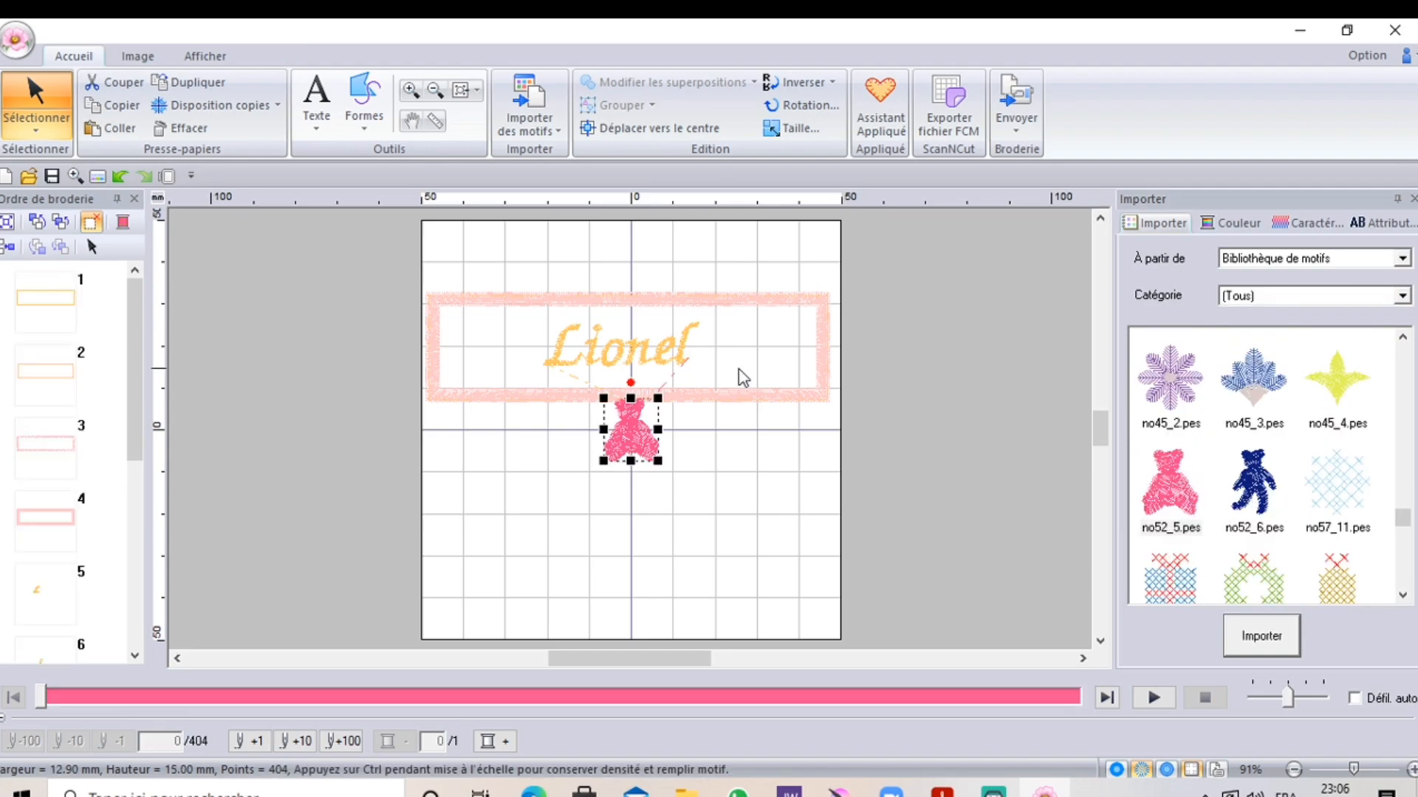
Place the teddy bear inside the frame before the name, then duplicate it and place the copy after the name
drag(635, 434, 486, 350)
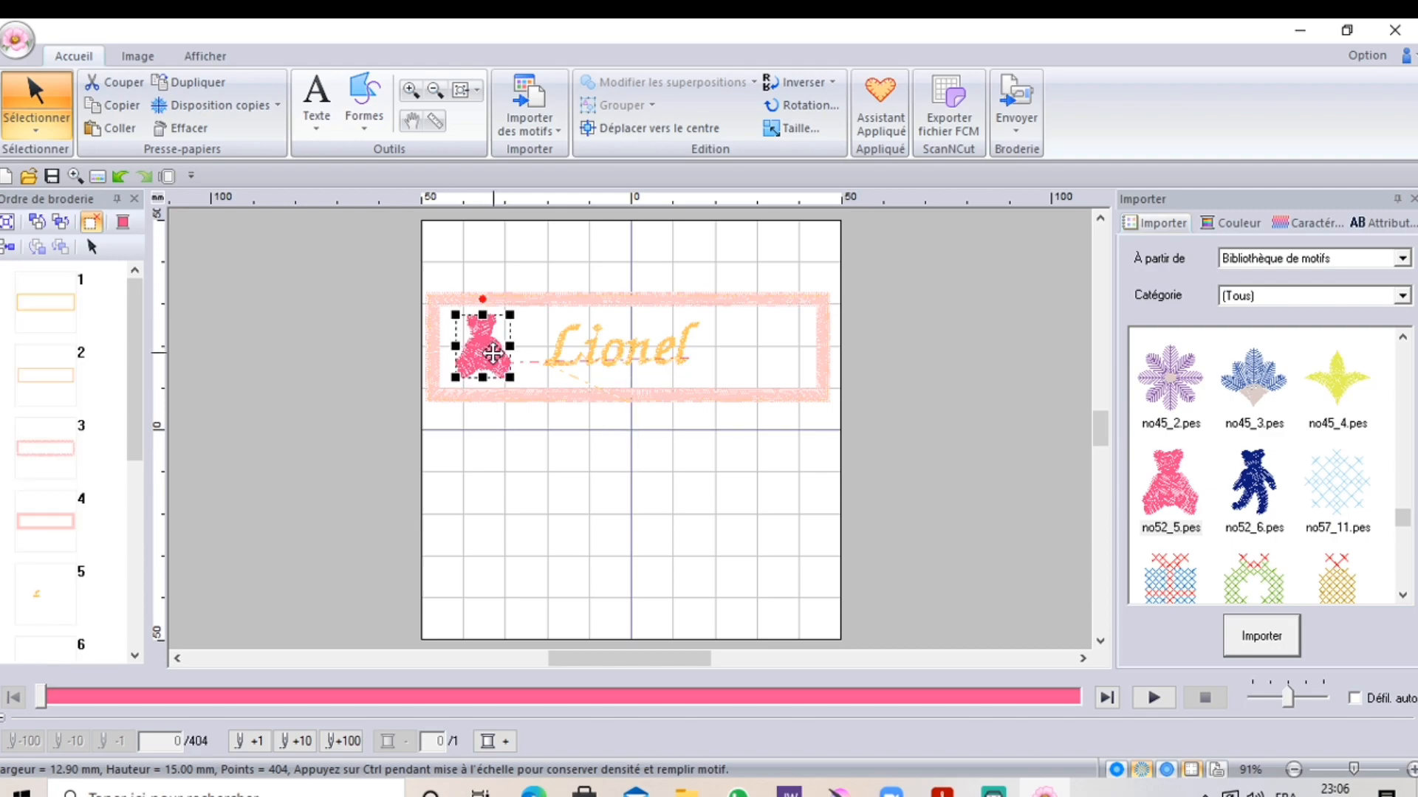
right_click(492, 354)
click(567, 415)
drag(508, 373, 760, 354)
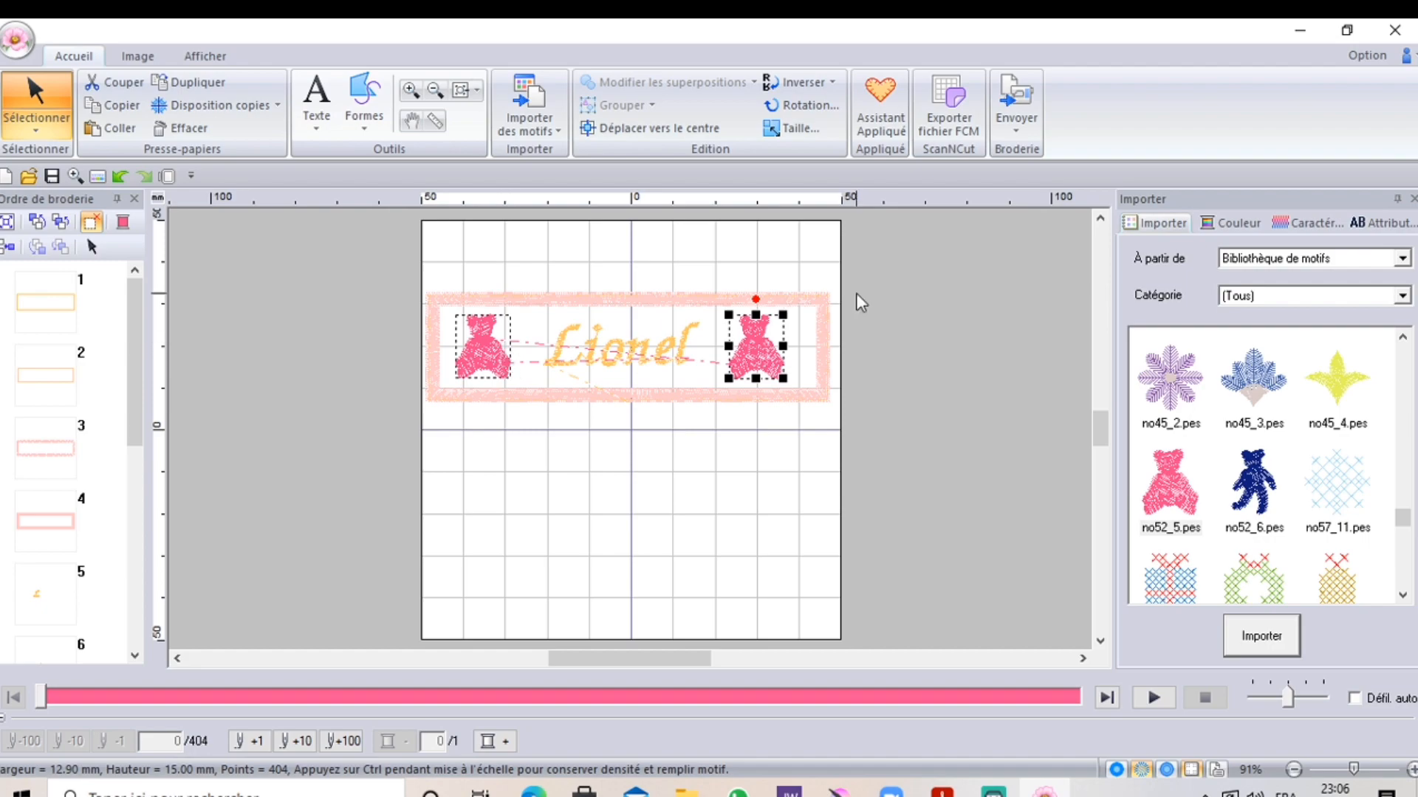
Import the leaf design no45_4.pes and rotate it a quarter turn clockwise
double_click(1340, 390)
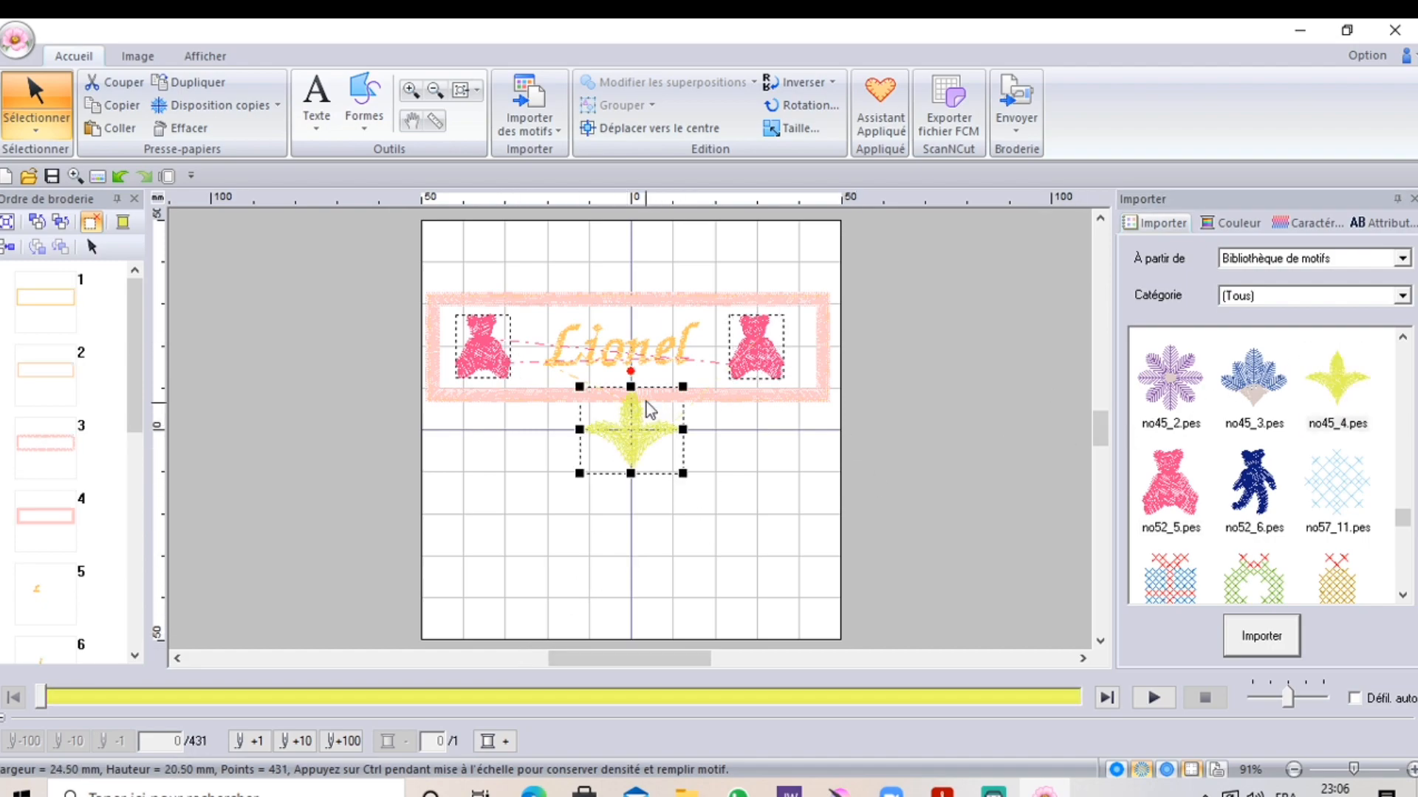
drag(632, 371, 699, 431)
Move both teddy bears out of the appliqué frame to the empty area below it
click(771, 358)
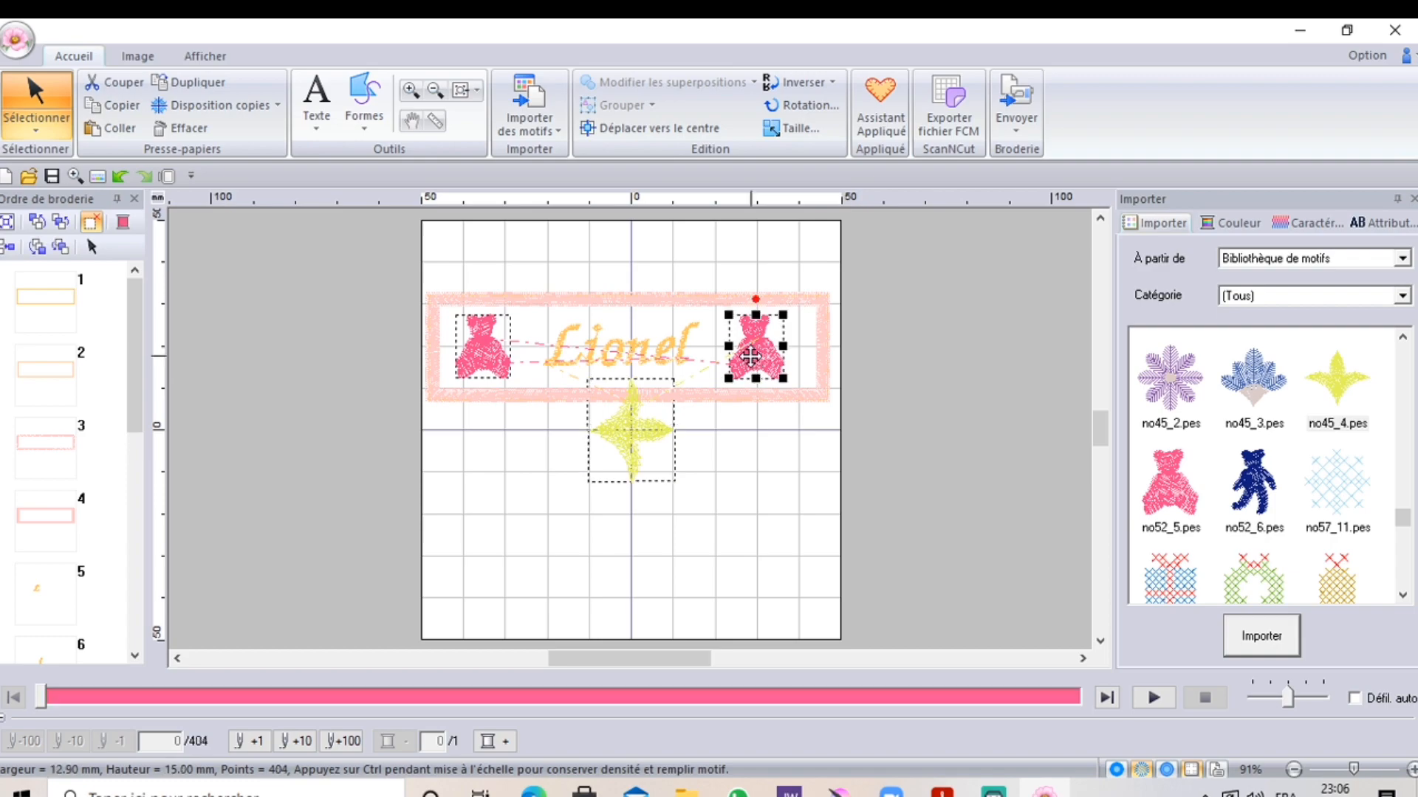
drag(771, 358, 738, 493)
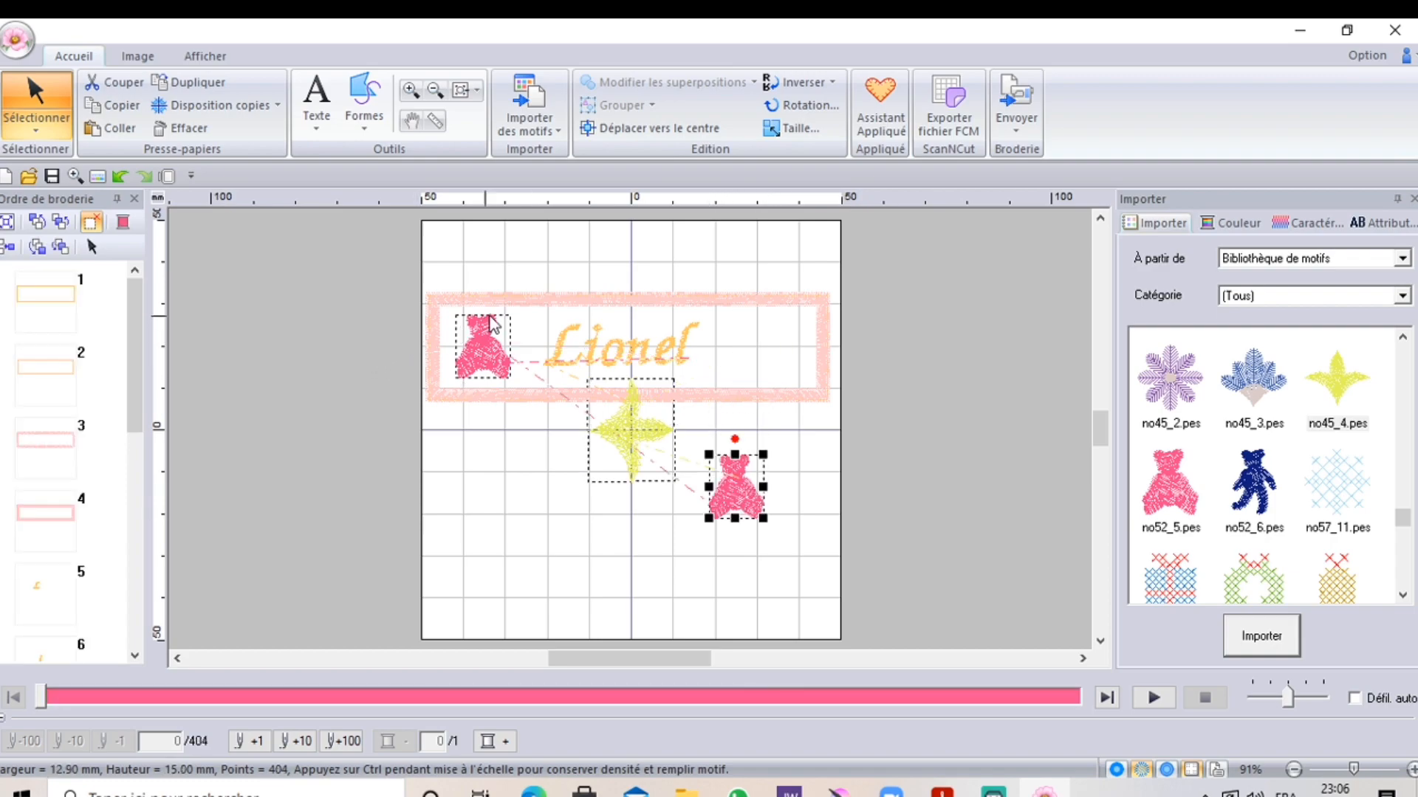
click(488, 344)
drag(484, 477, 483, 479)
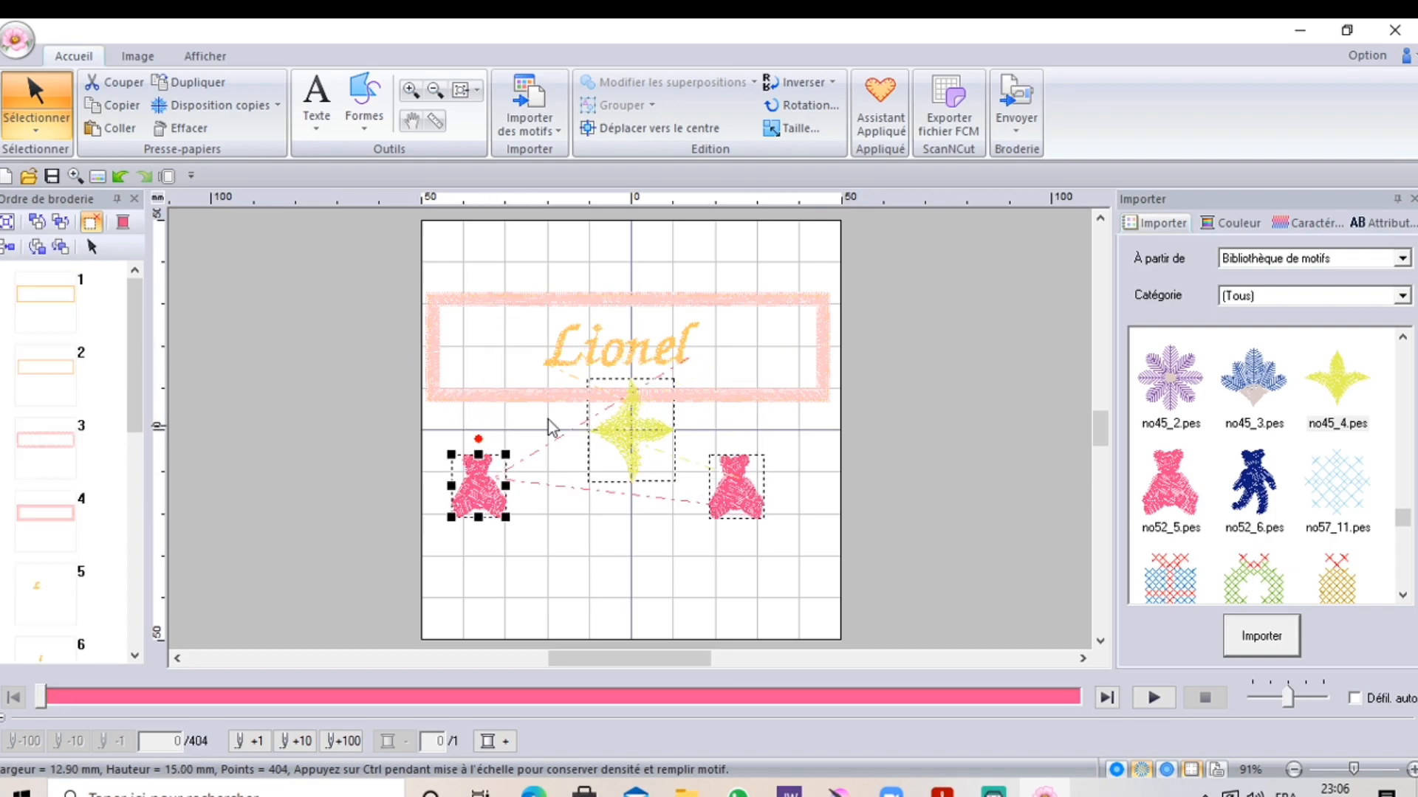
Move the leaf design into the frame just after the name and shrink it to about 14.1 × 16.8 mm
drag(620, 427, 742, 352)
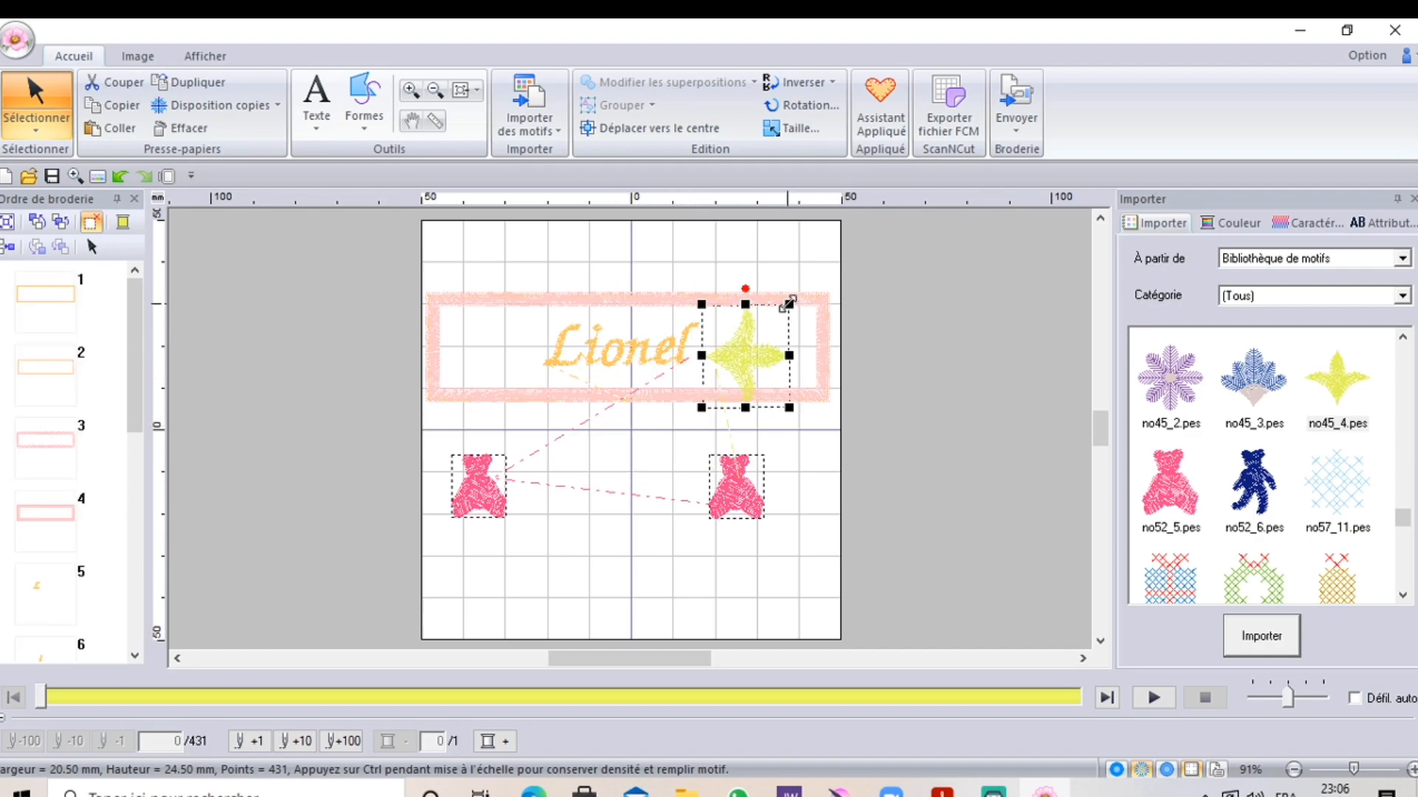
drag(788, 304, 730, 350)
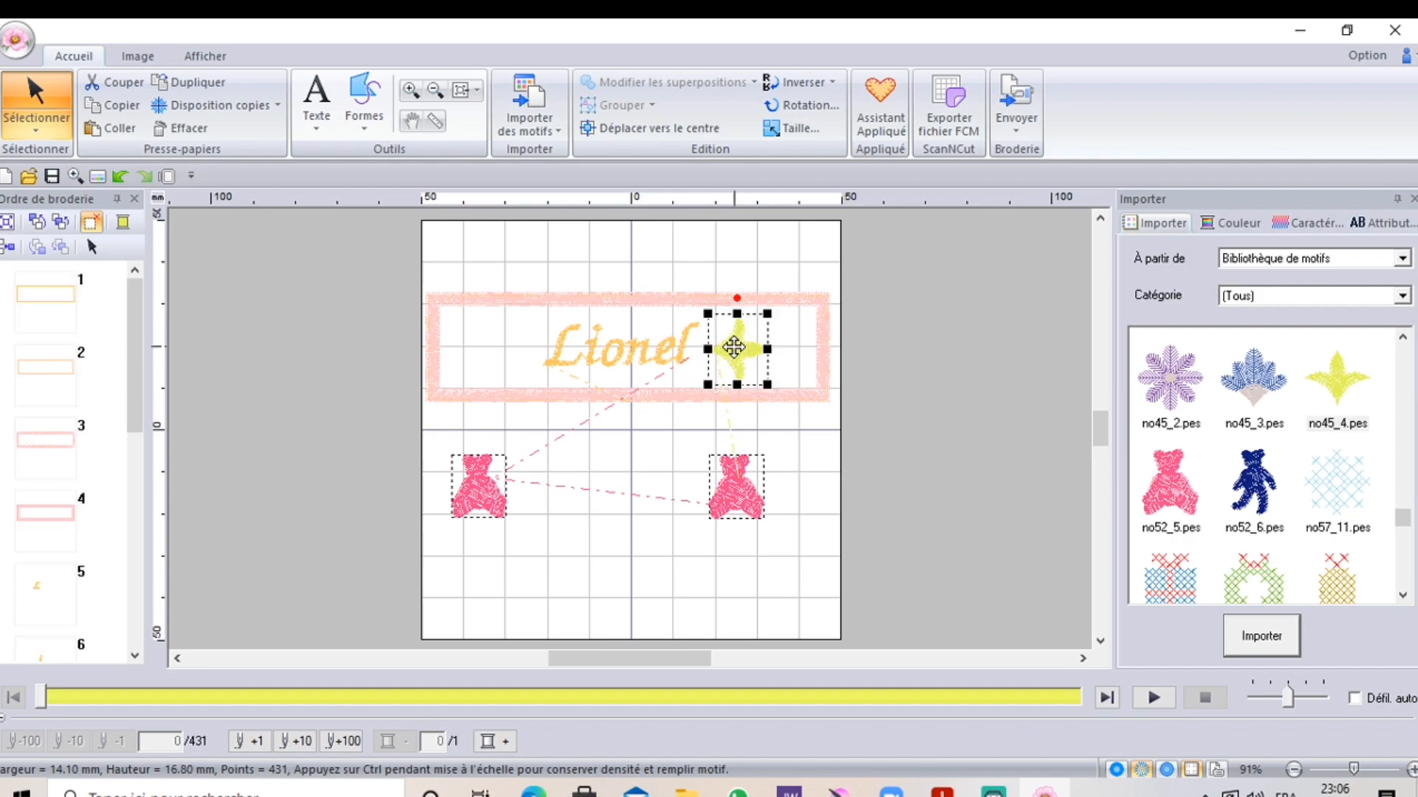
Duplicate the leaf design, place the copy inside the frame before the name and rotate the copy
right_click(735, 348)
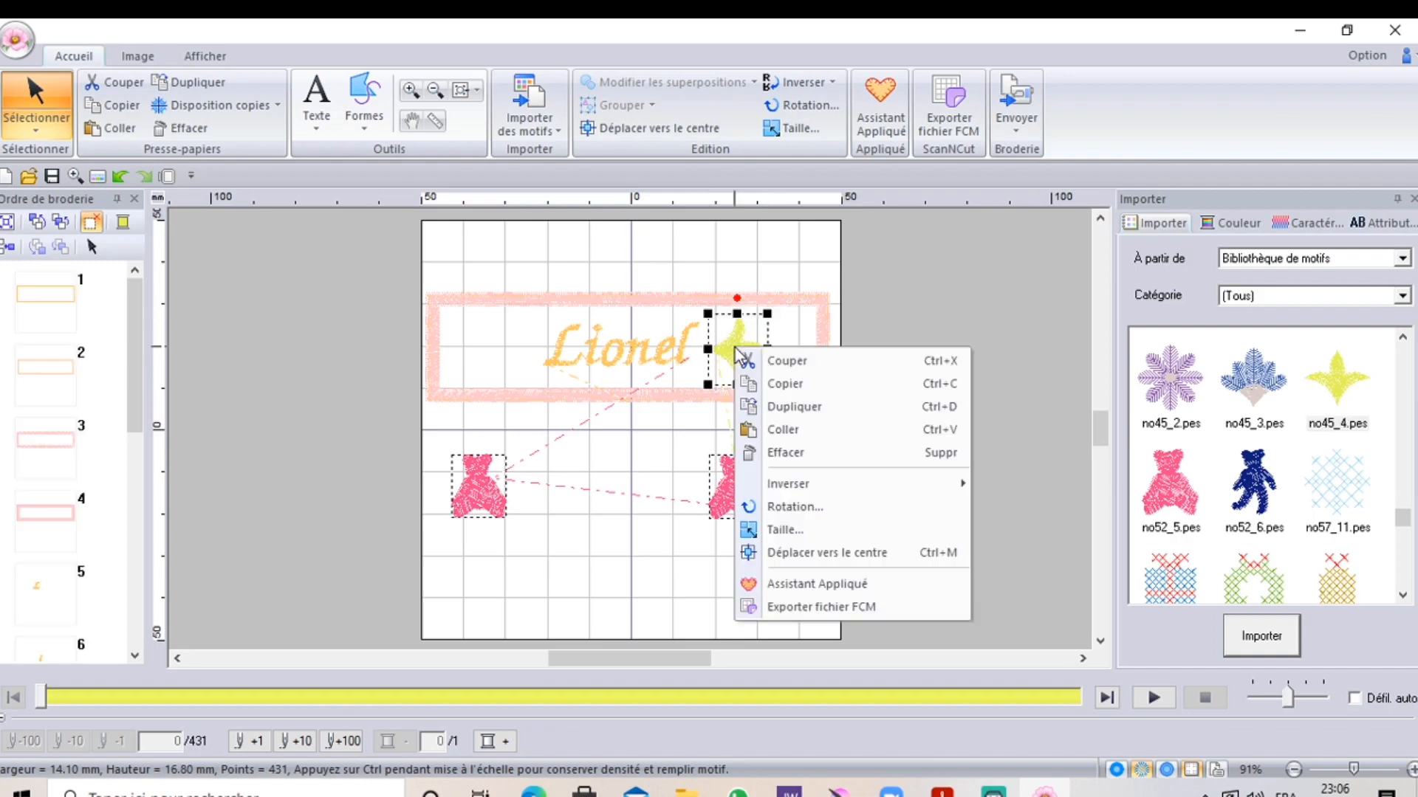
click(794, 406)
drag(773, 379, 524, 346)
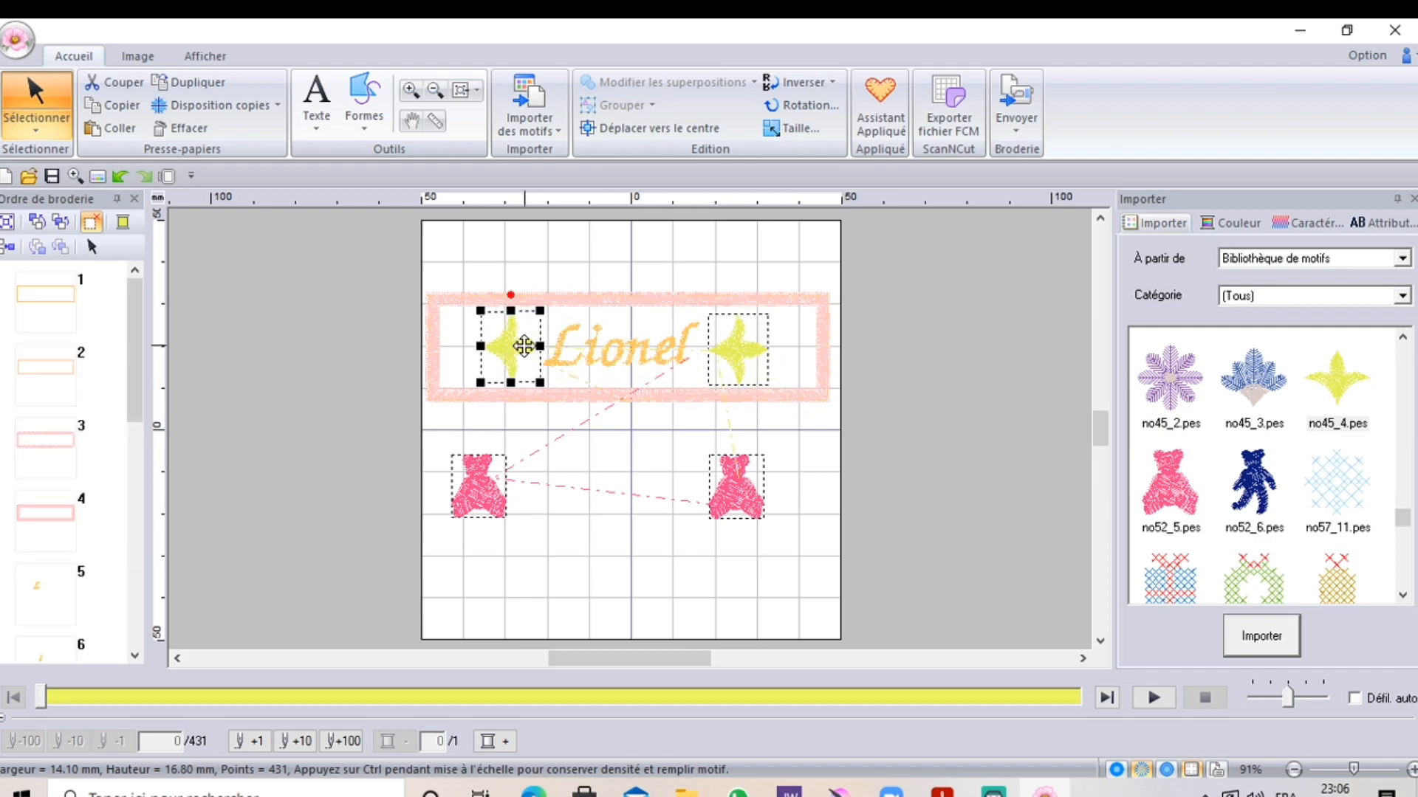
drag(510, 296, 511, 425)
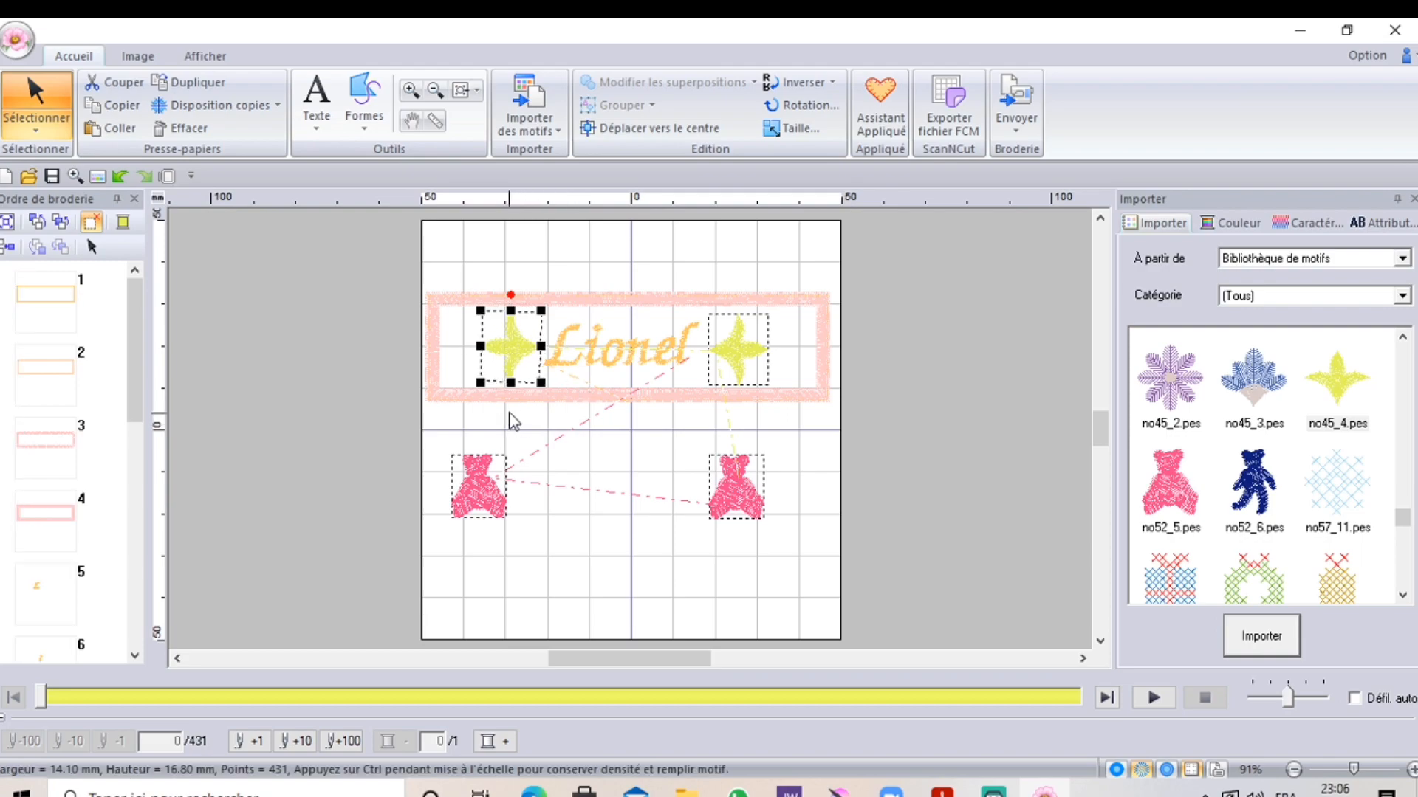
drag(510, 294, 511, 299)
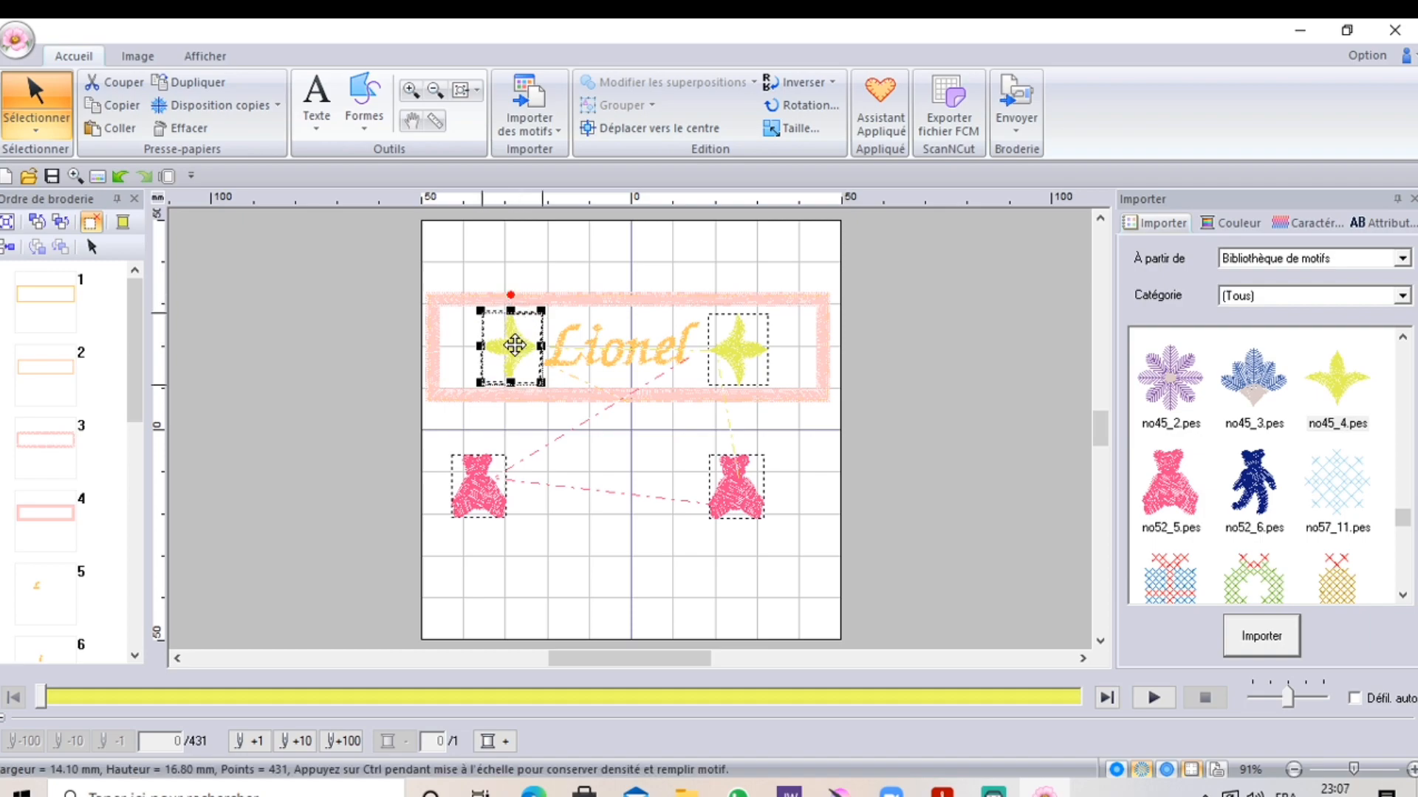
Deselect the leaf copy and browse the design library for other decorative motifs
click(565, 511)
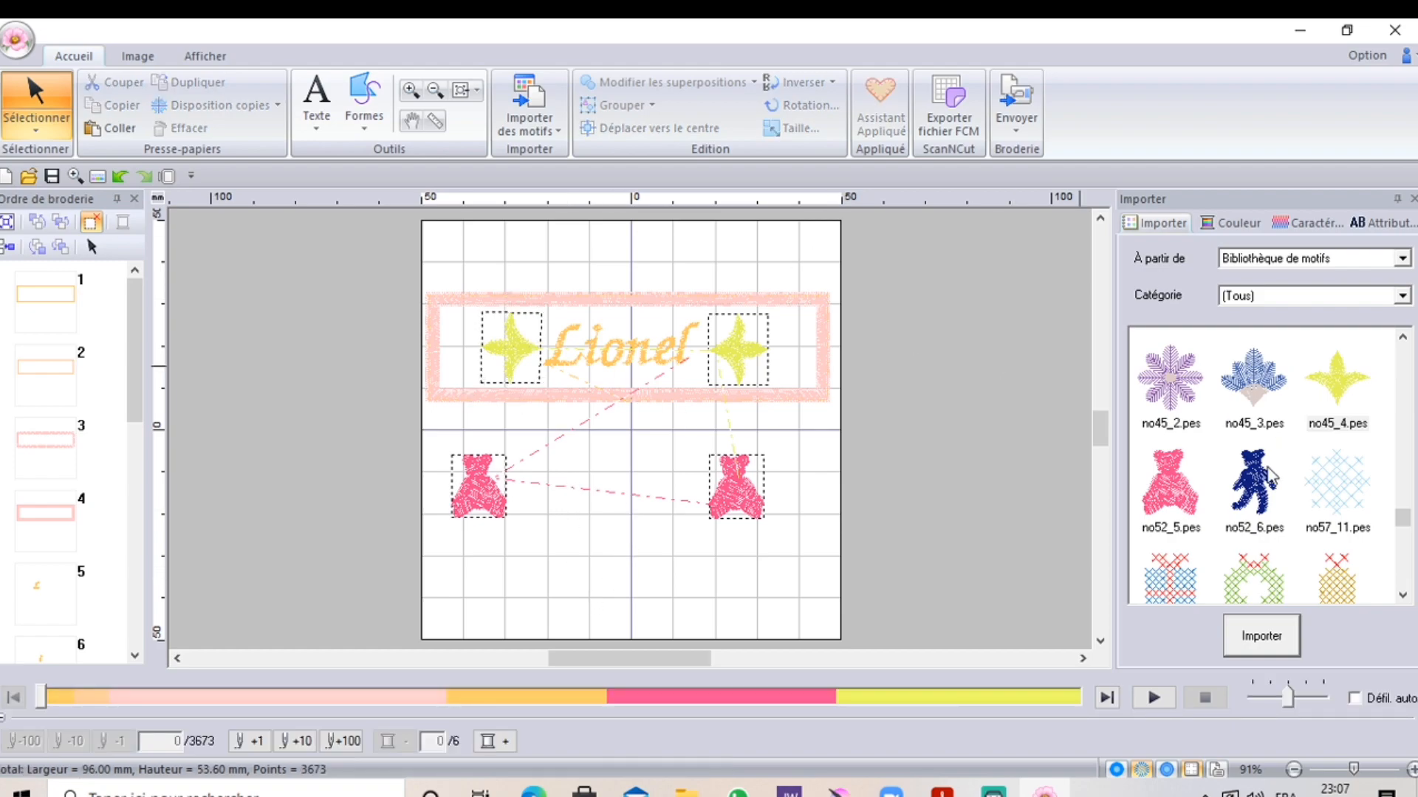
scroll(1277, 472, down, 2)
scroll(1298, 465, down, 3)
scroll(1296, 479, up, 3)
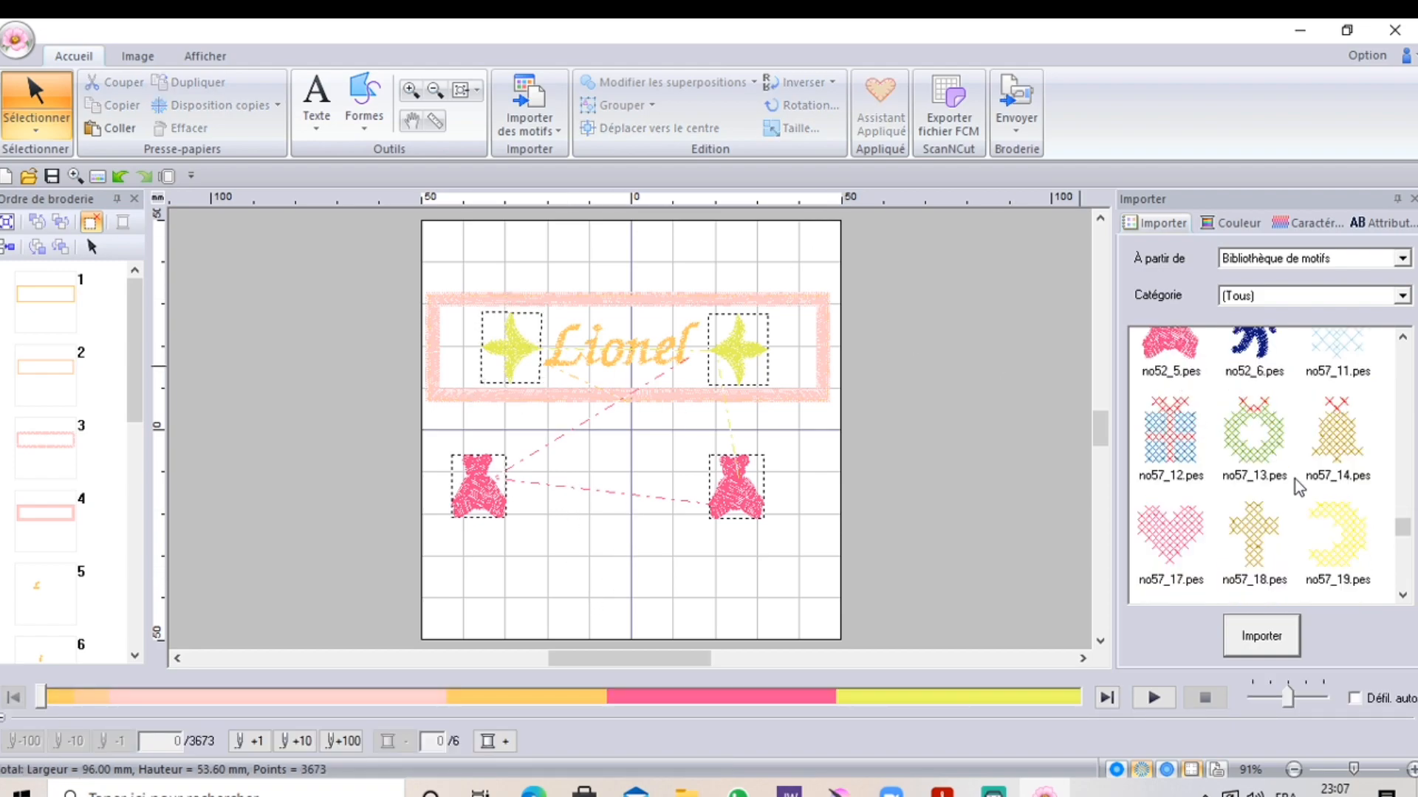
scroll(1250, 439, up, 3)
scroll(1248, 443, up, 2)
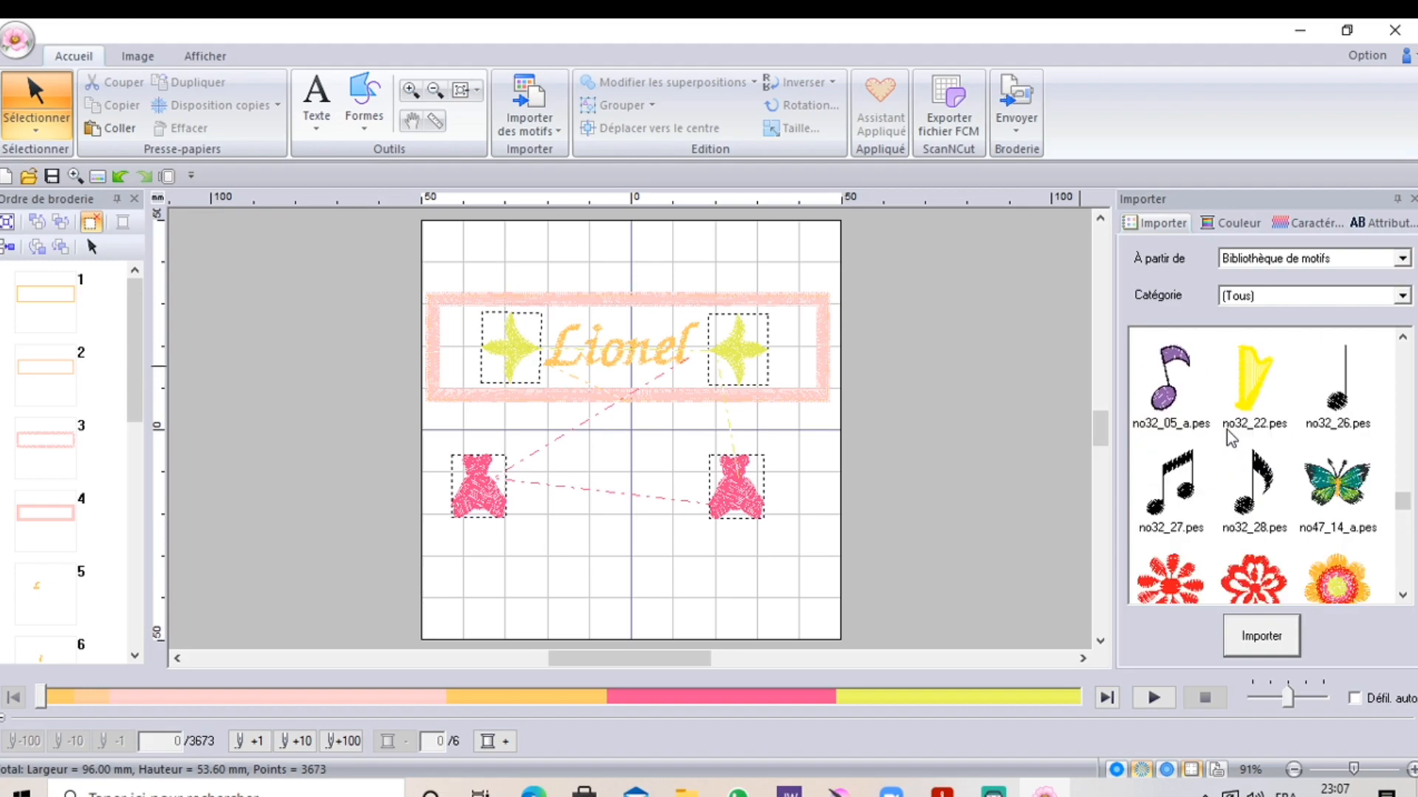
Delete the leaf design placed after the name
click(743, 347)
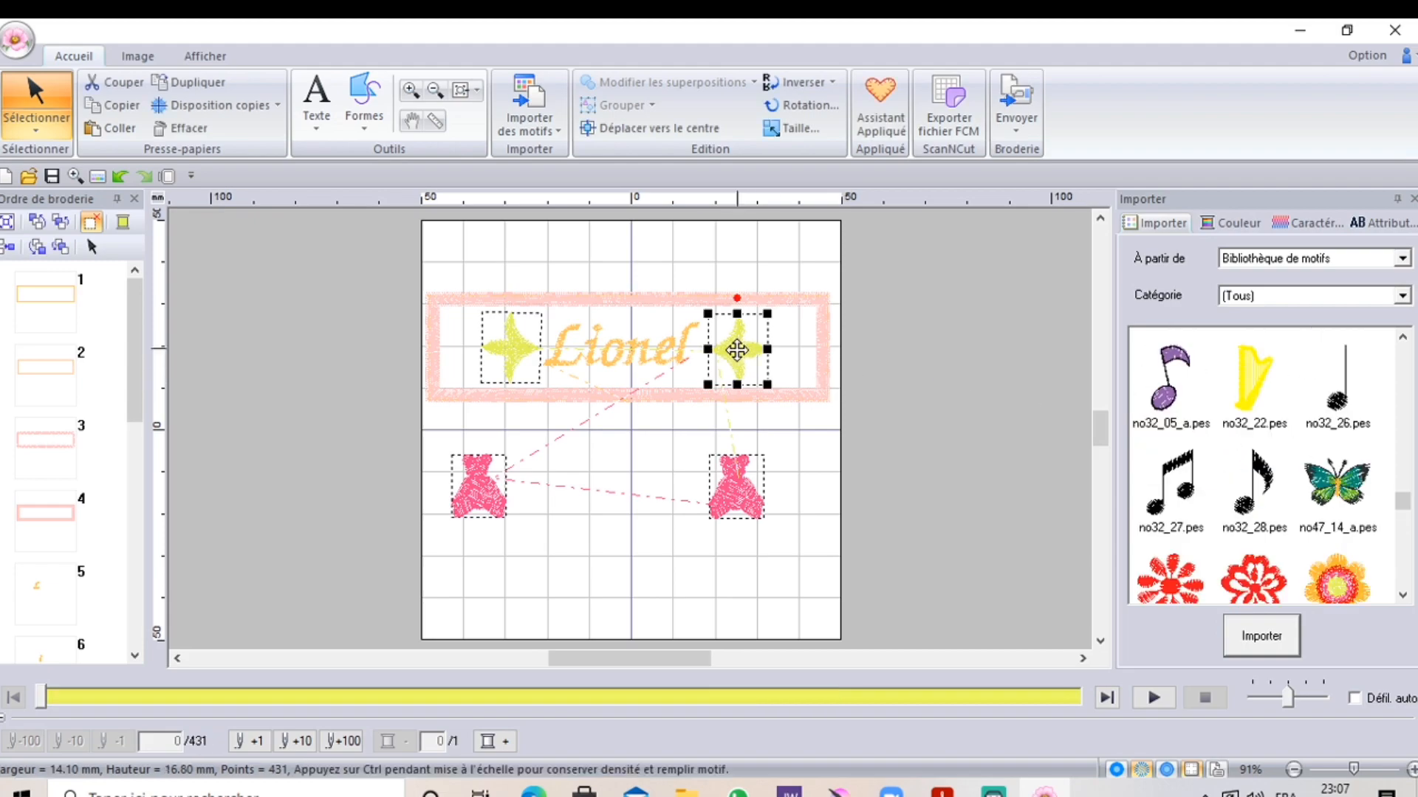
right_click(739, 350)
click(788, 456)
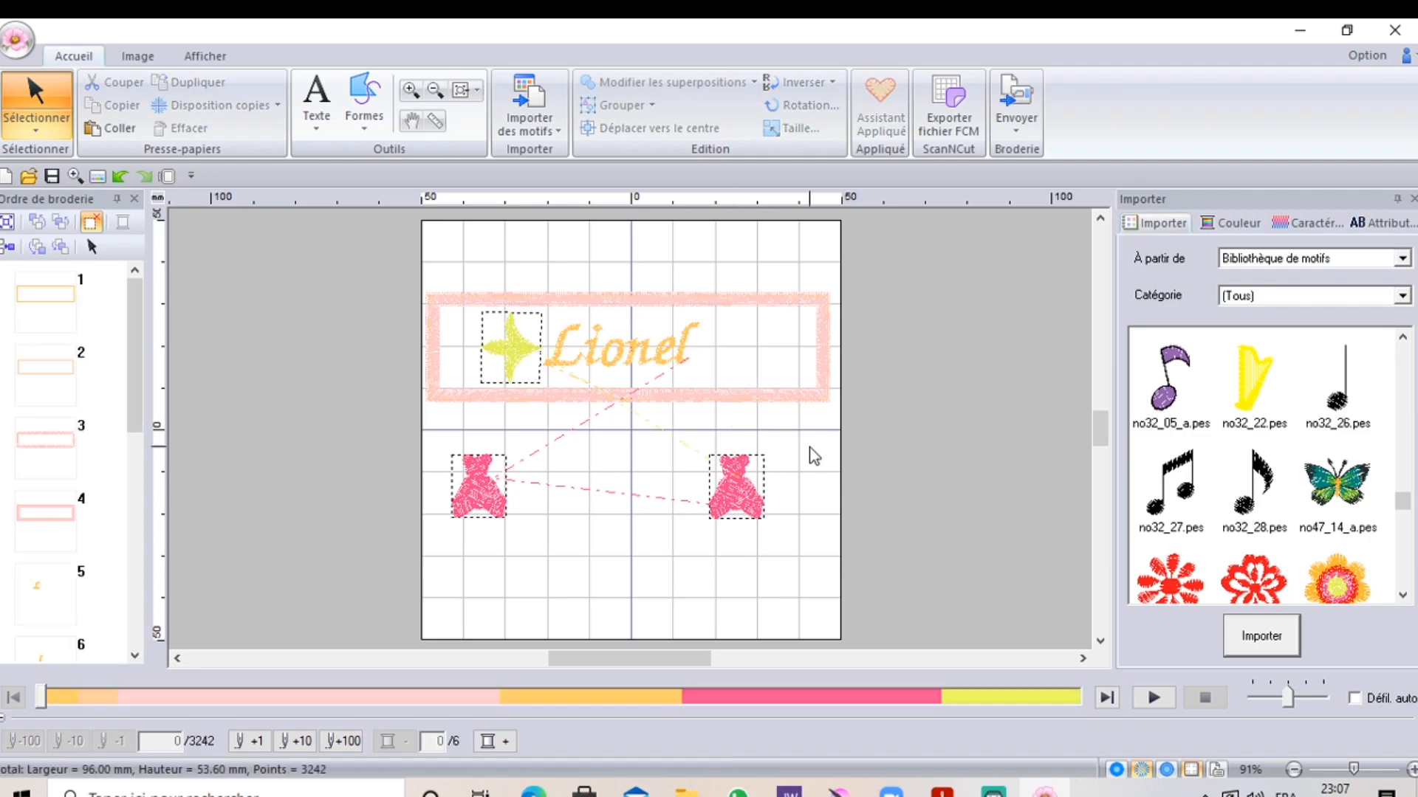
Undo the leaf deletion, duplication, resizing and moves, back to the state with both teddy bears inside the frame
click(121, 178)
click(121, 179)
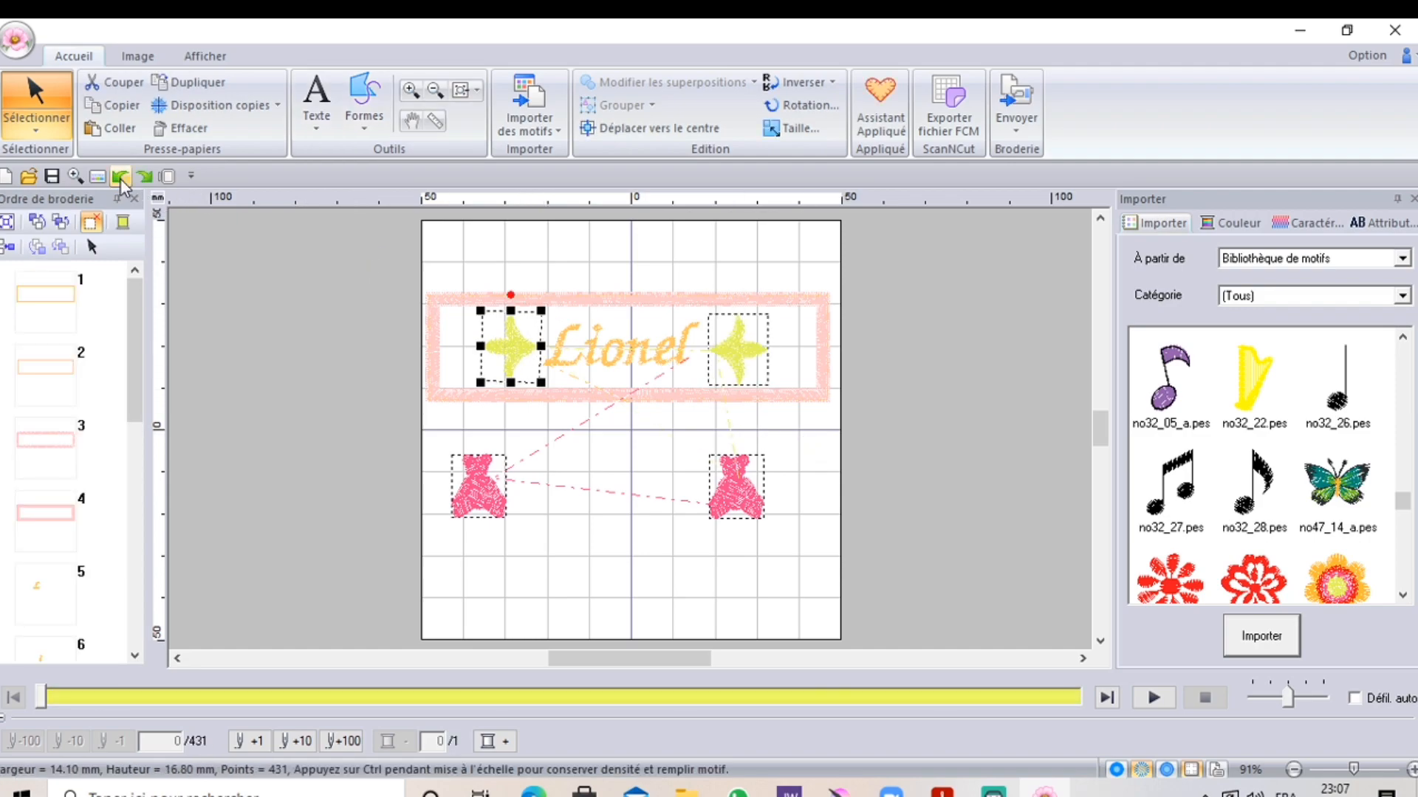
click(121, 179)
click(121, 178)
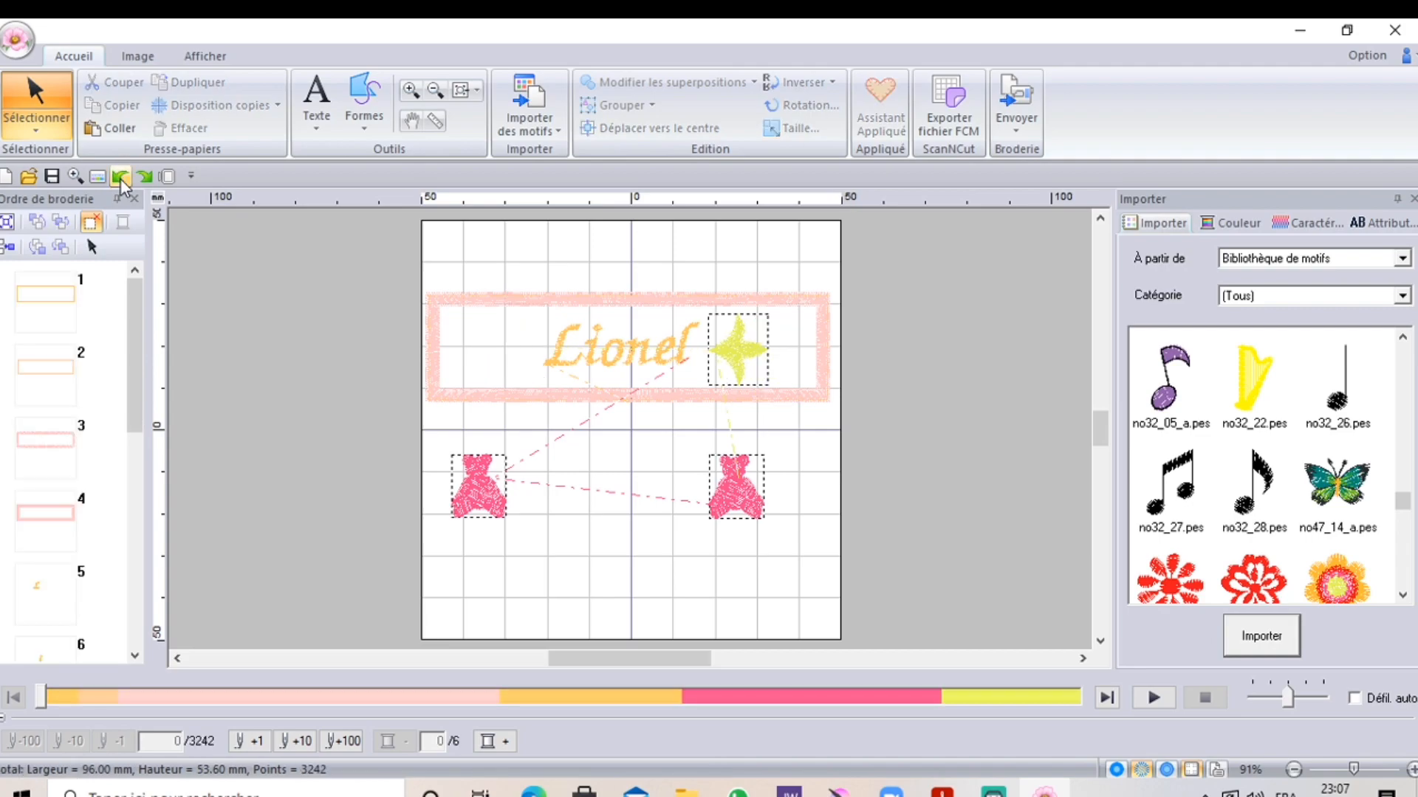
click(121, 179)
click(121, 179)
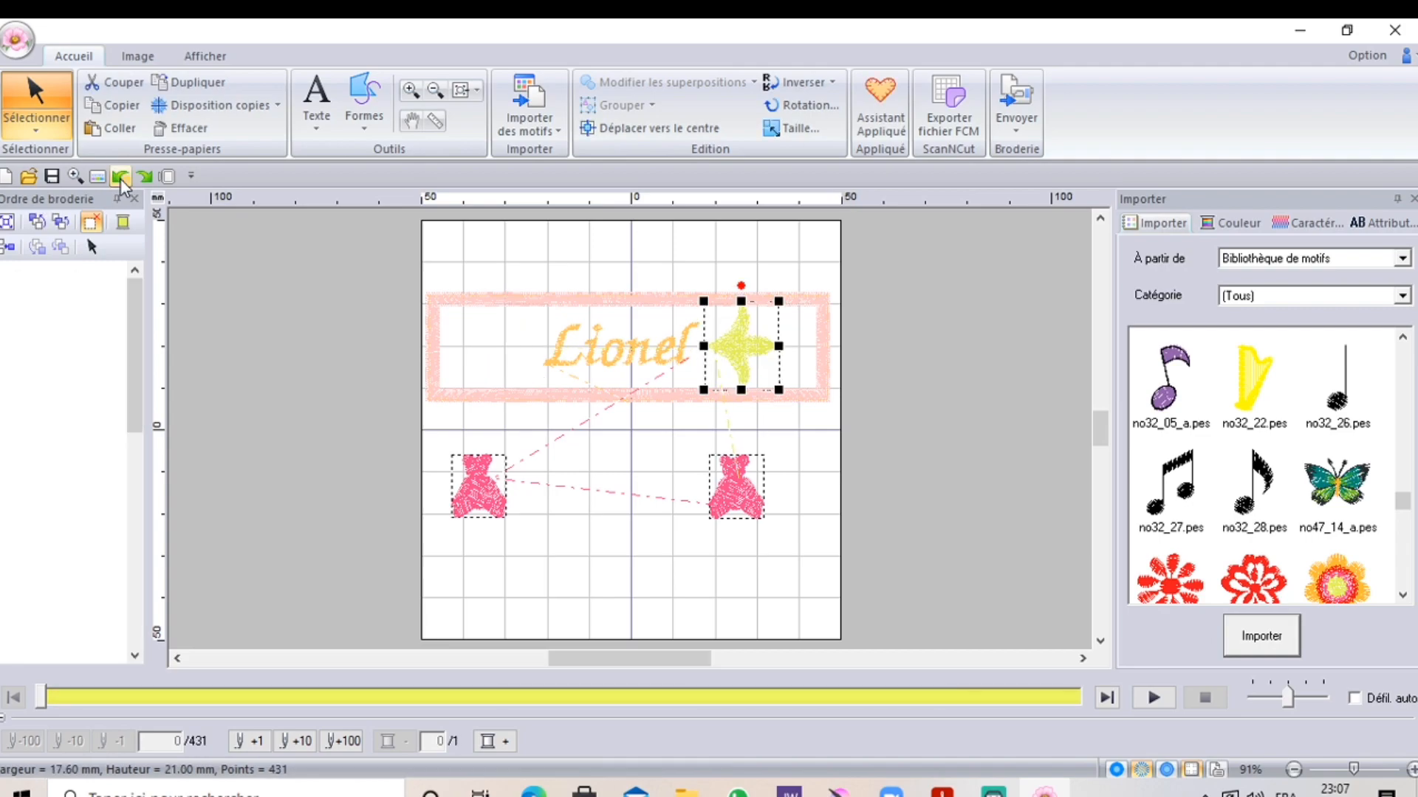
click(121, 179)
click(121, 178)
click(121, 179)
click(122, 178)
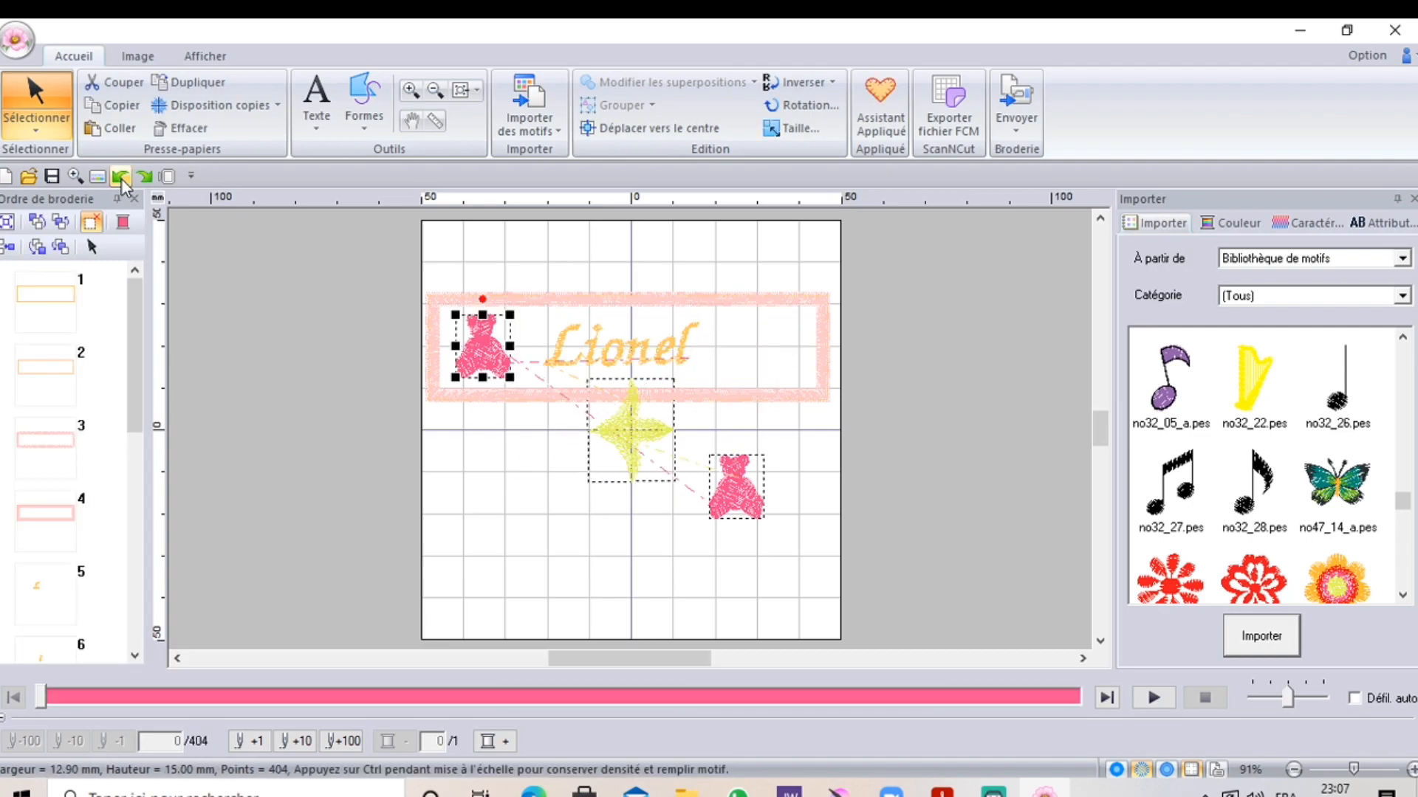
click(122, 179)
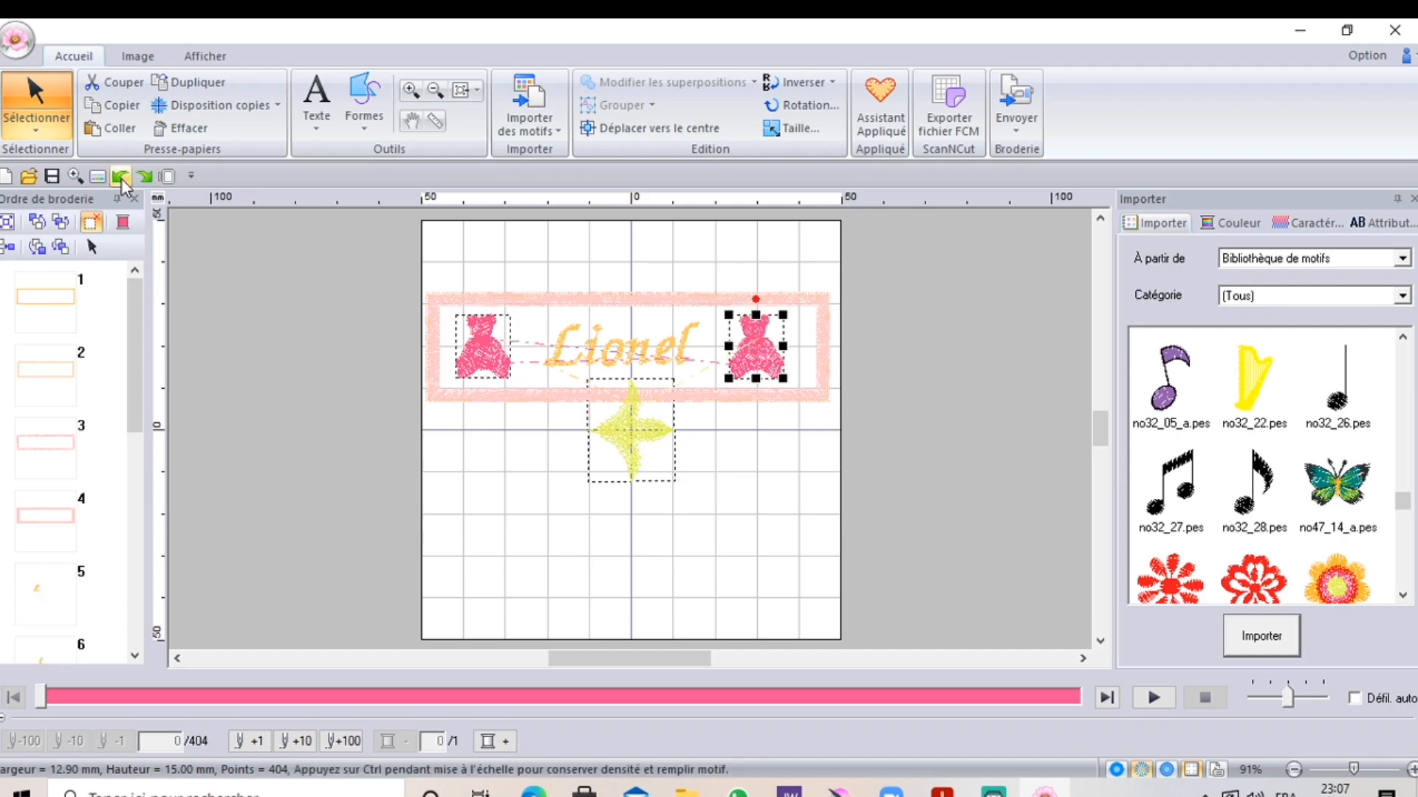
Delete the leaf design overlapping the lower edge of the frame
click(635, 421)
right_click(637, 425)
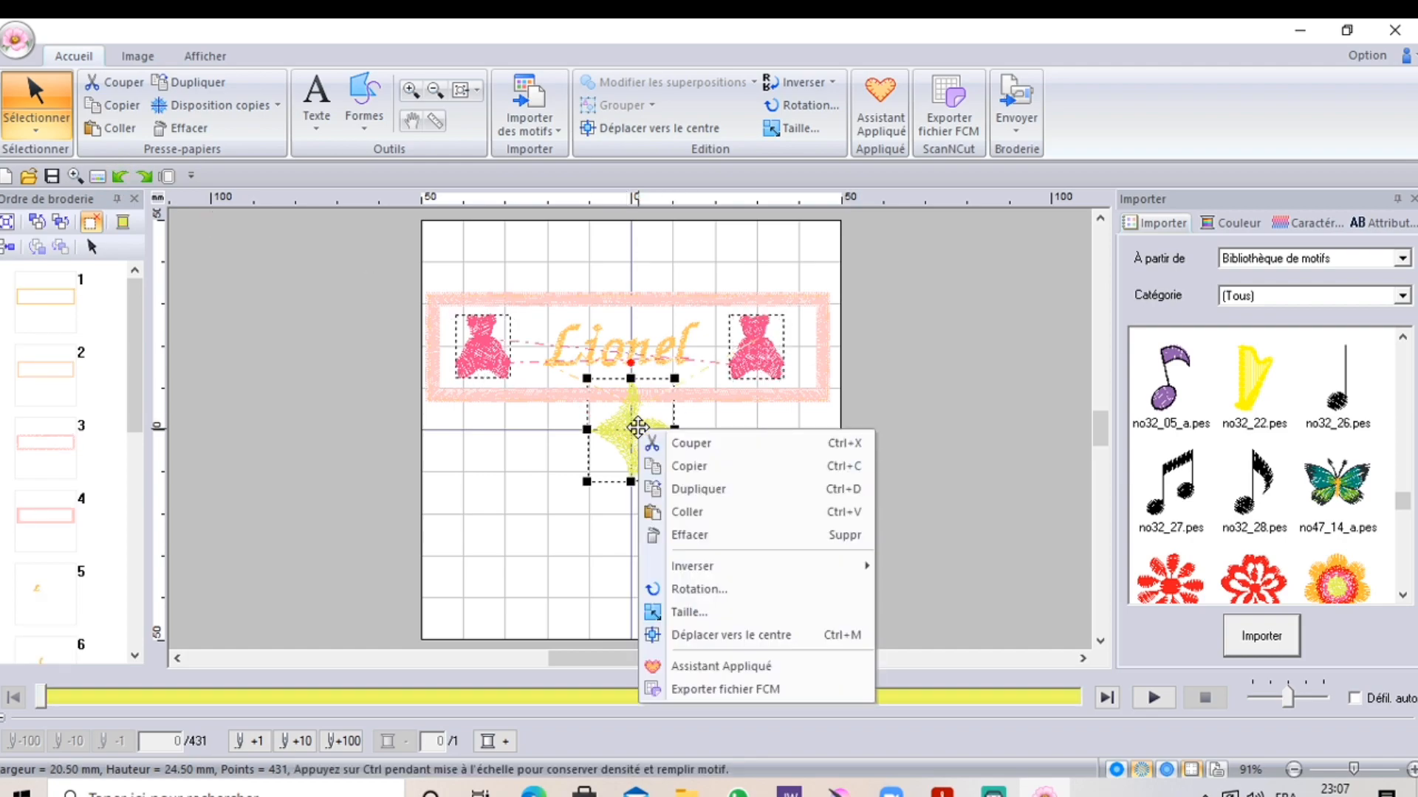
click(694, 535)
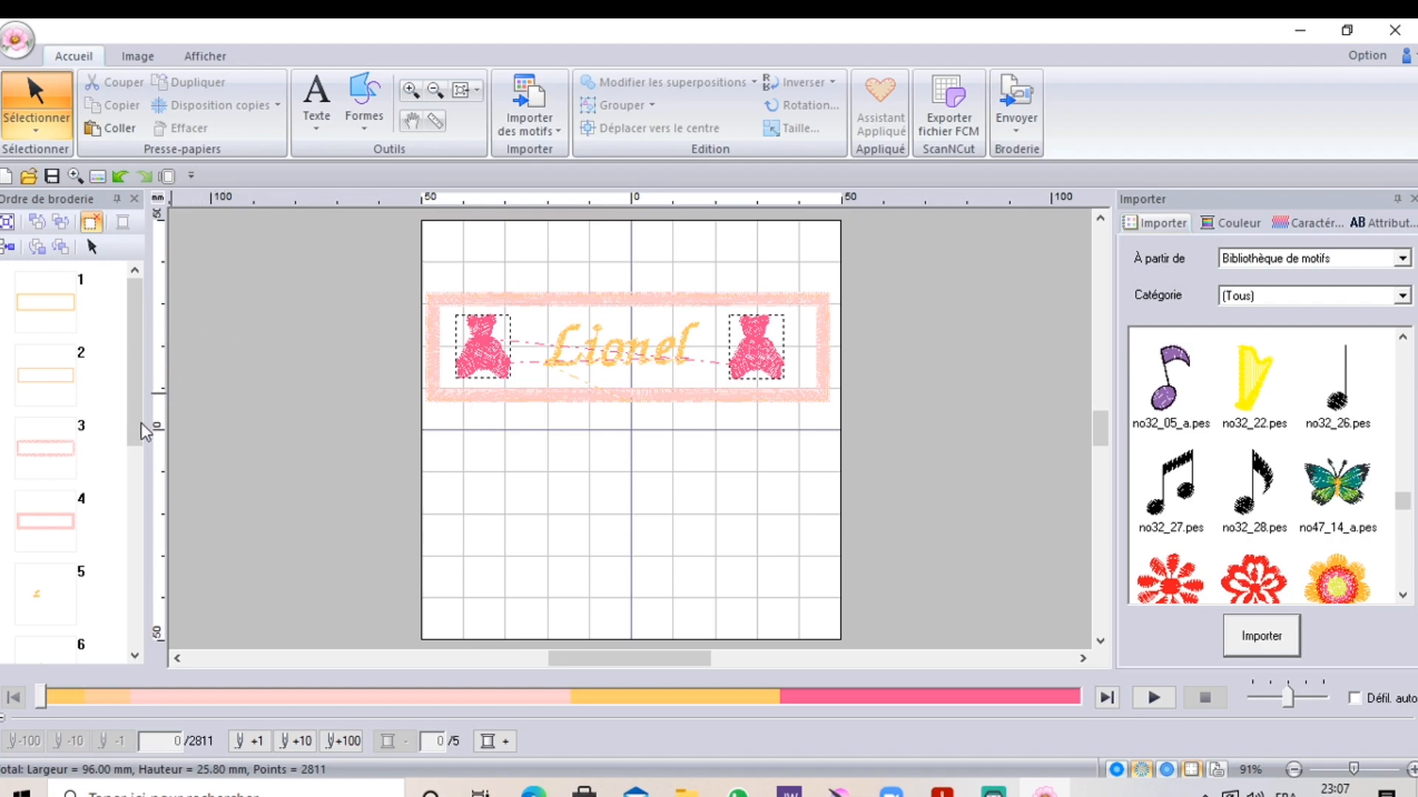
Move the name text in the sewing order to directly after the first rectangle outline
drag(134, 400, 144, 508)
click(46, 331)
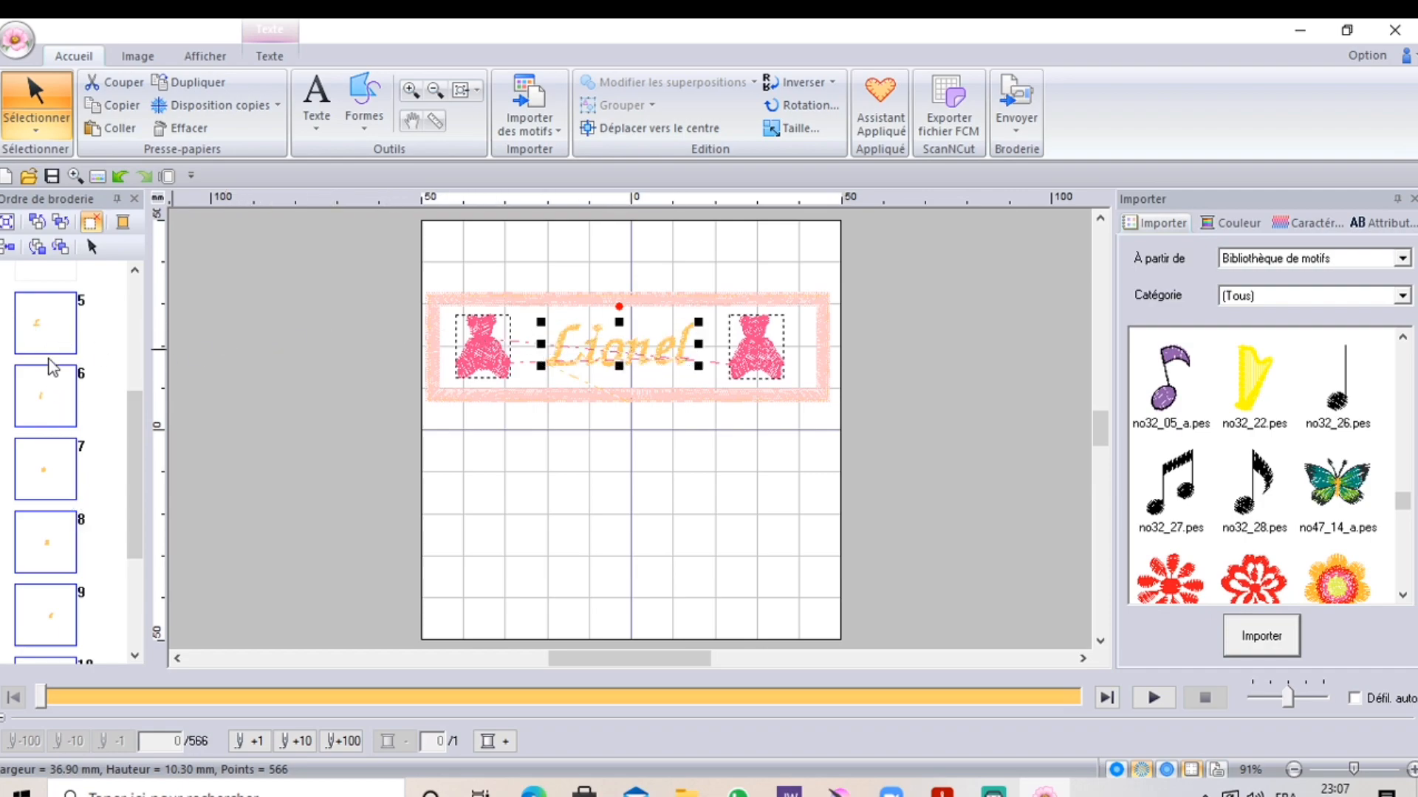
mouse_move(55, 339)
mouse_down()
mouse_move(96, 334)
mouse_move(55, 299)
mouse_move(84, 365)
mouse_move(98, 327)
mouse_move(73, 317)
mouse_up()
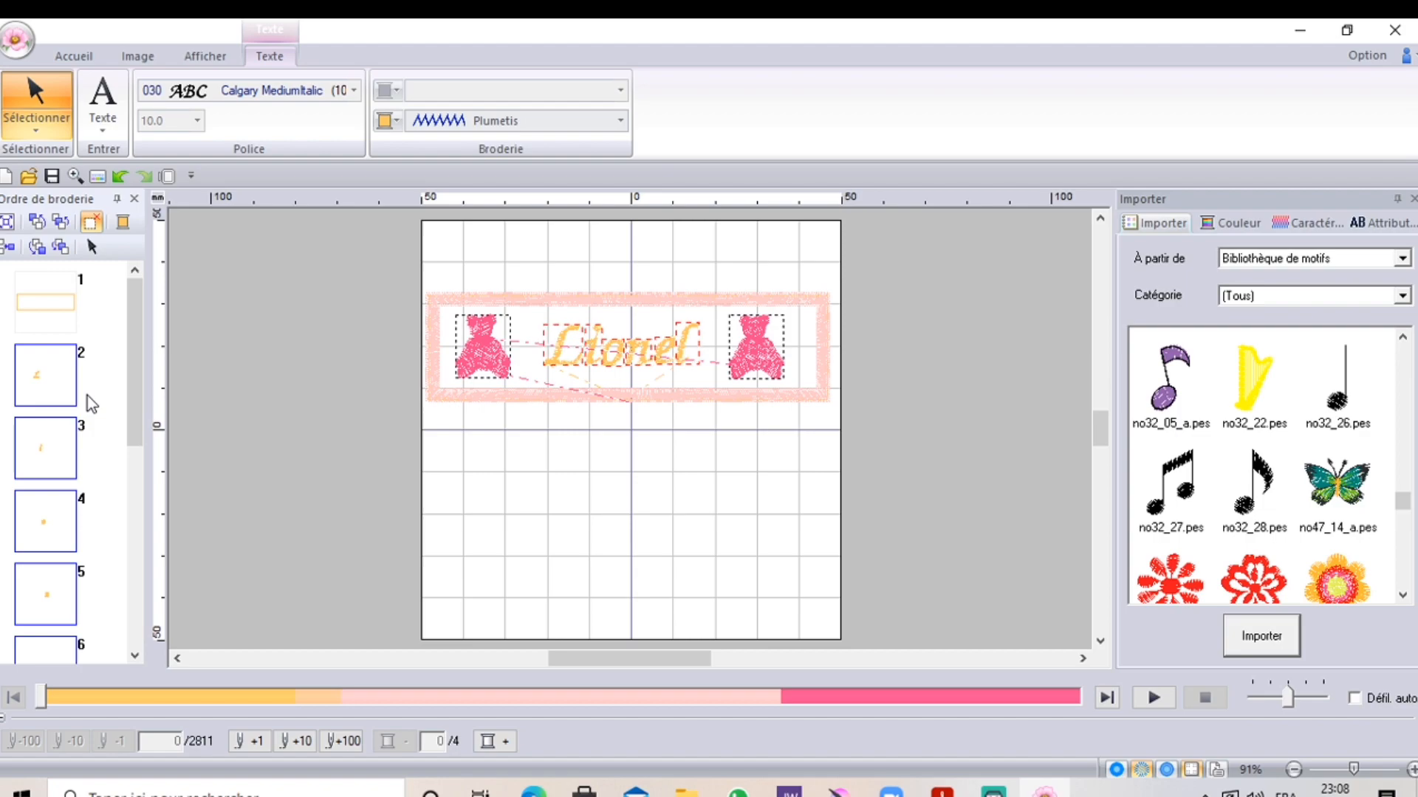
Move both teddy bears in the sewing order to directly after the name's letters, ahead of the remaining frame outlines
scroll(88, 395, down, 5)
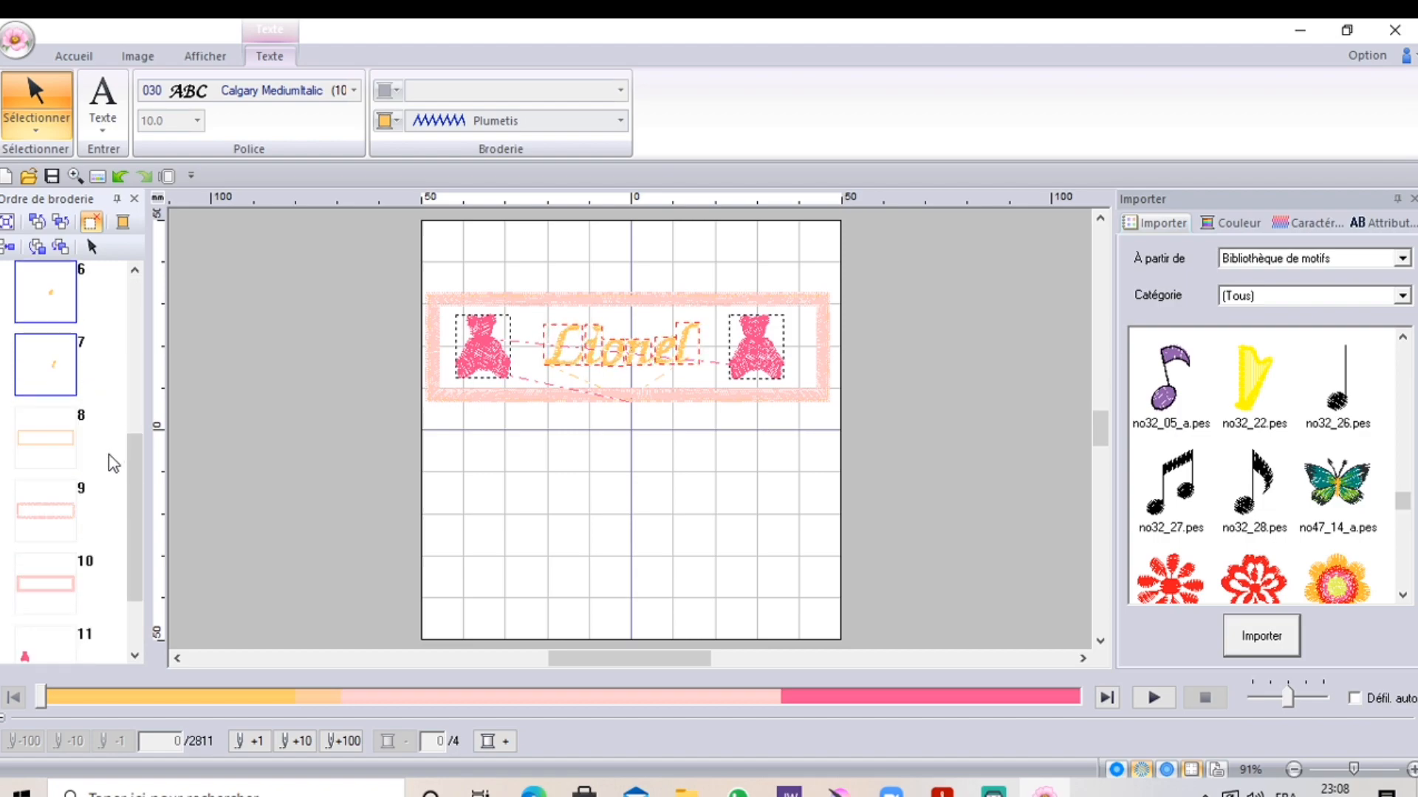
scroll(112, 463, up, 5)
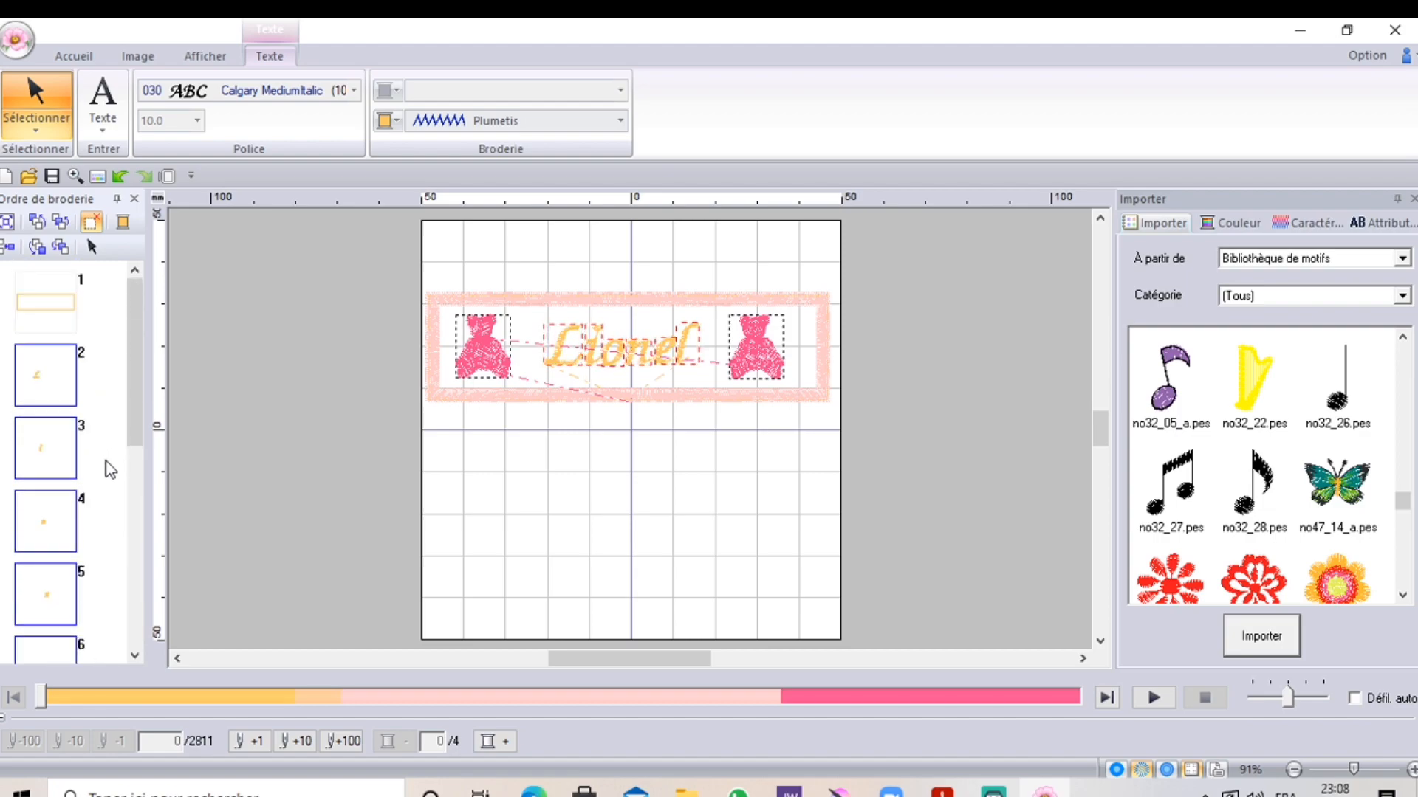
scroll(99, 508, down, 7)
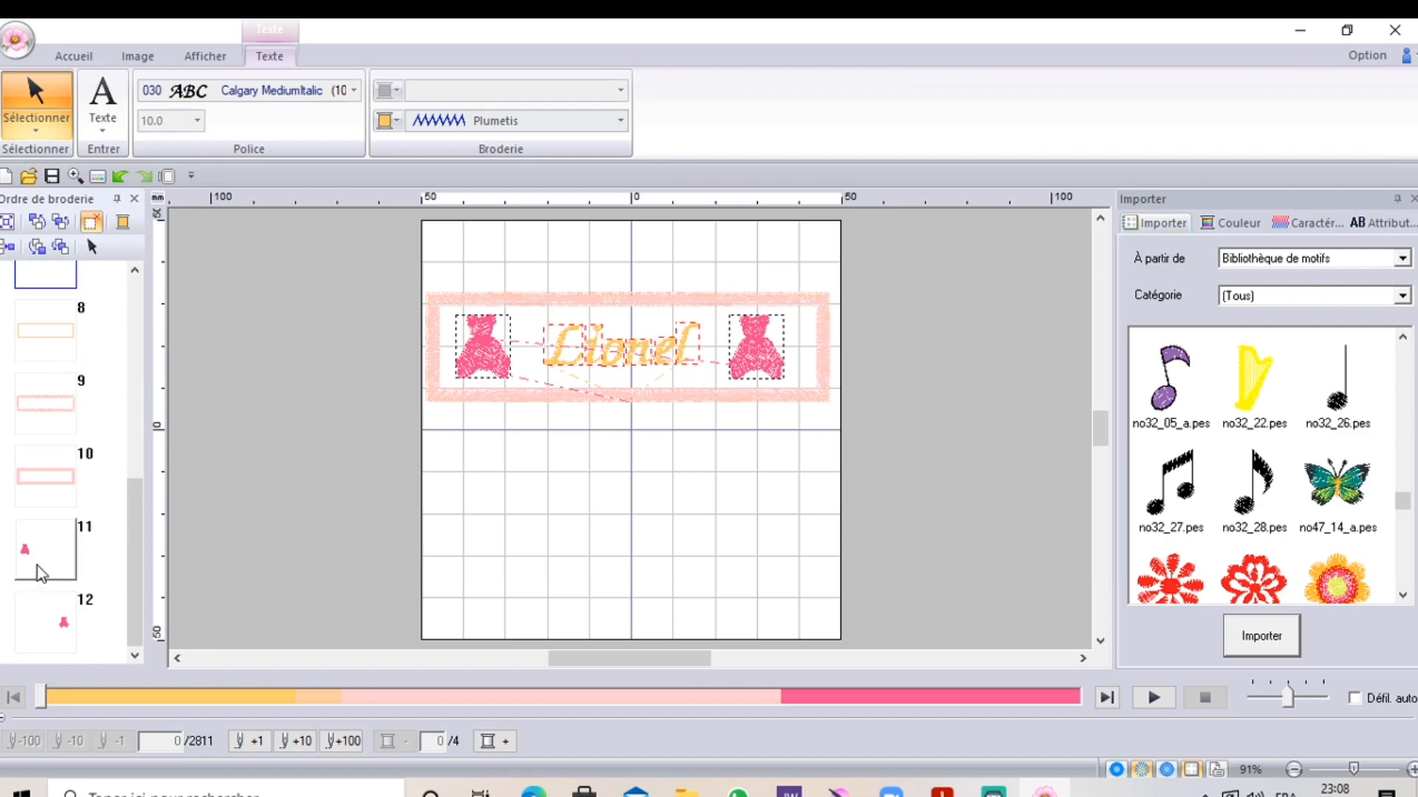
drag(39, 565, 111, 318)
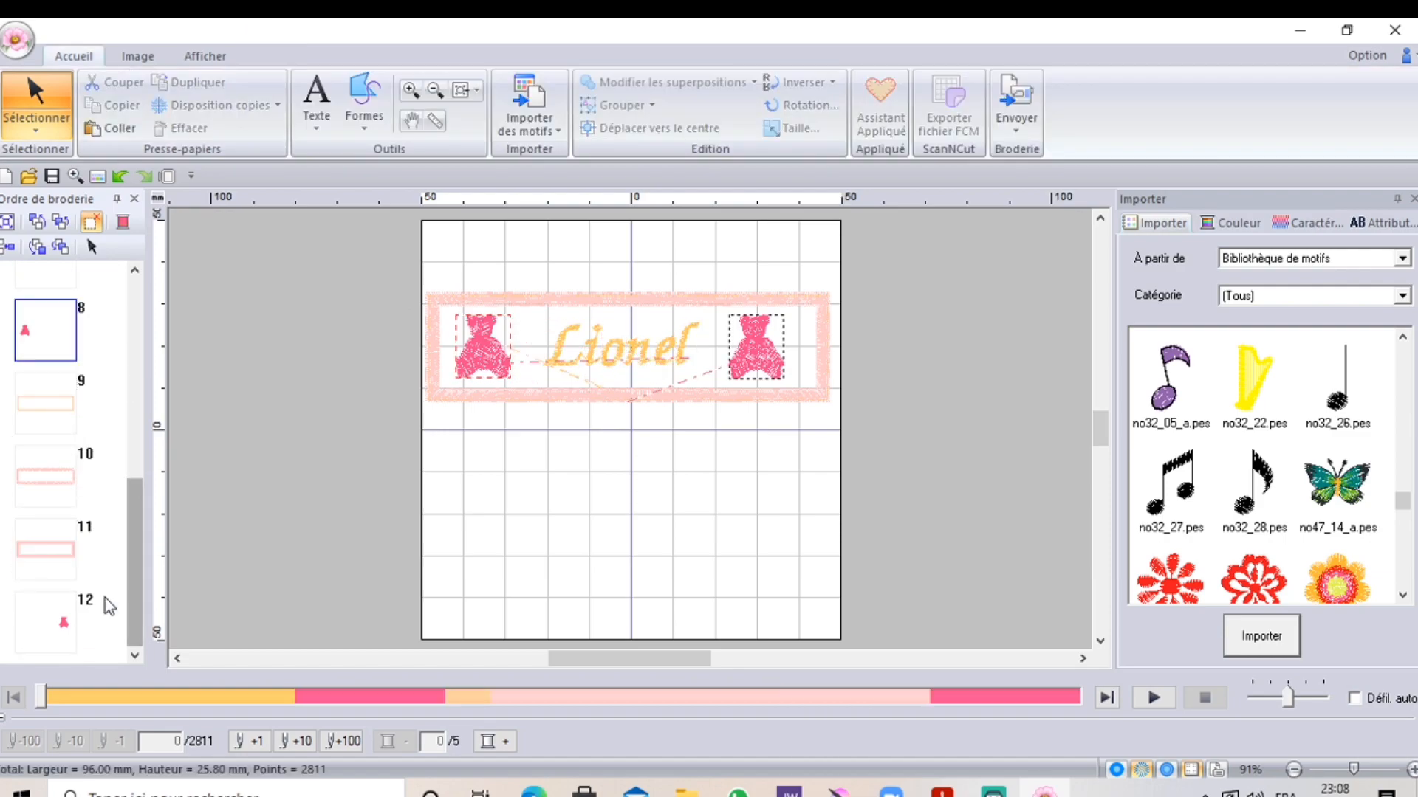
drag(109, 606, 99, 385)
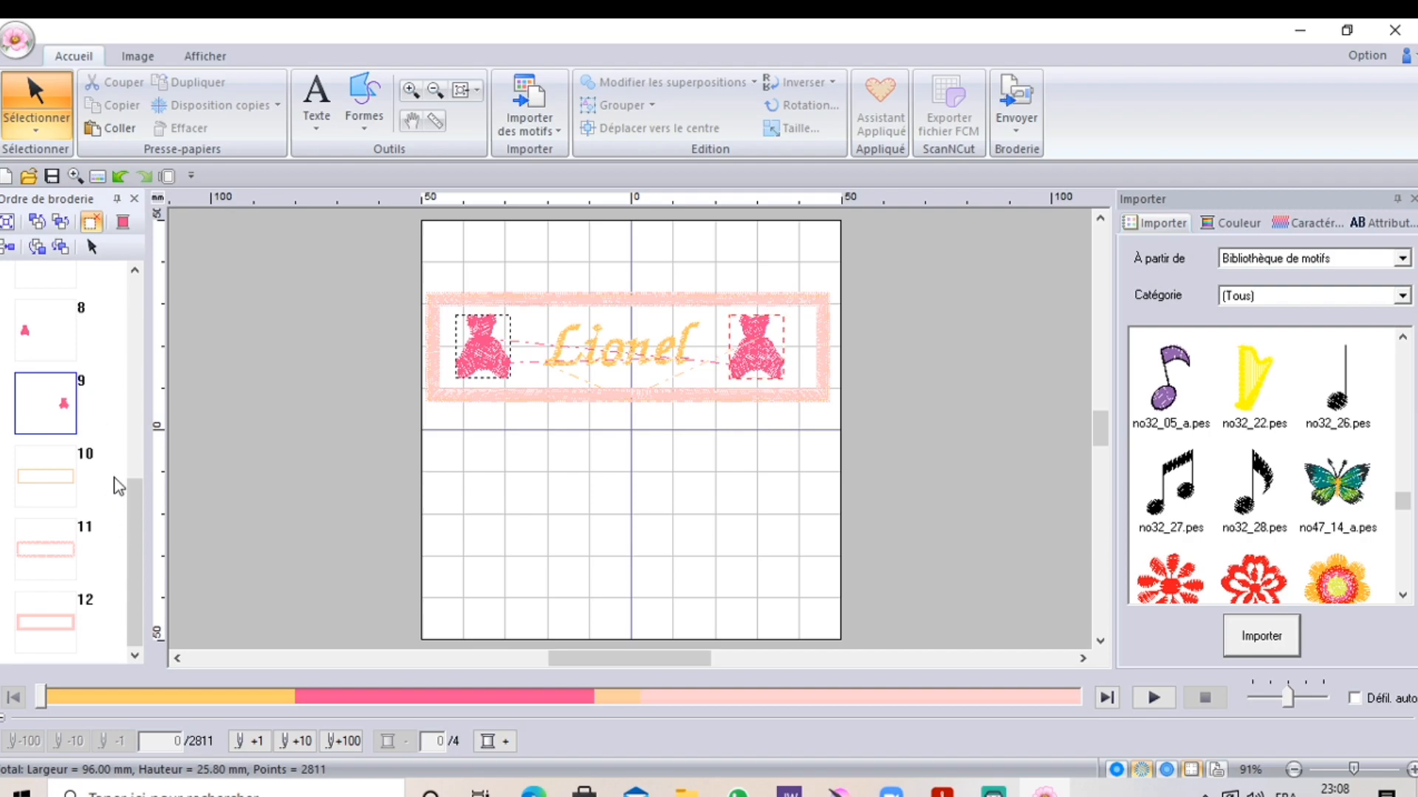
Change the thread colour of the first rectangle outline in the sewing order to purple
scroll(115, 476, up, 7)
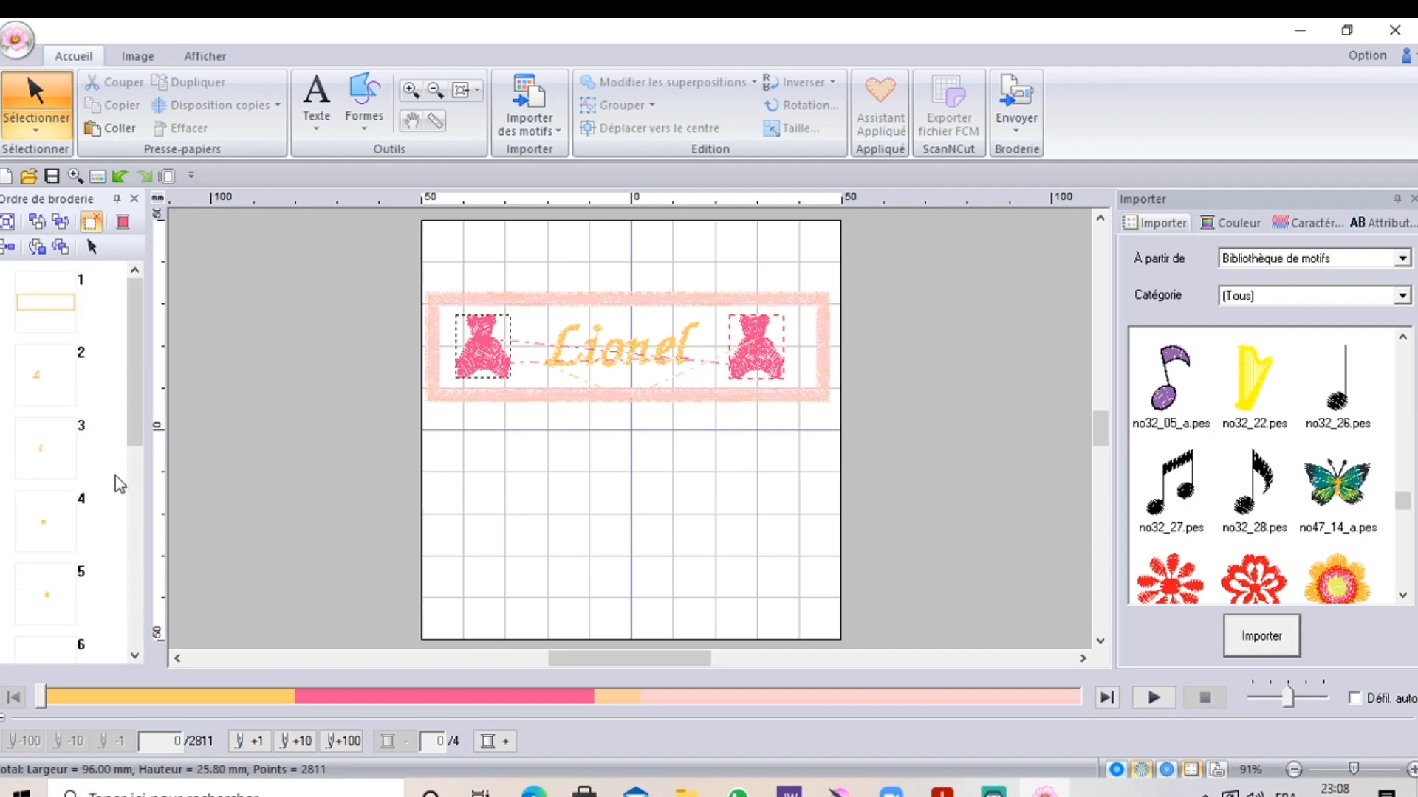
click(60, 316)
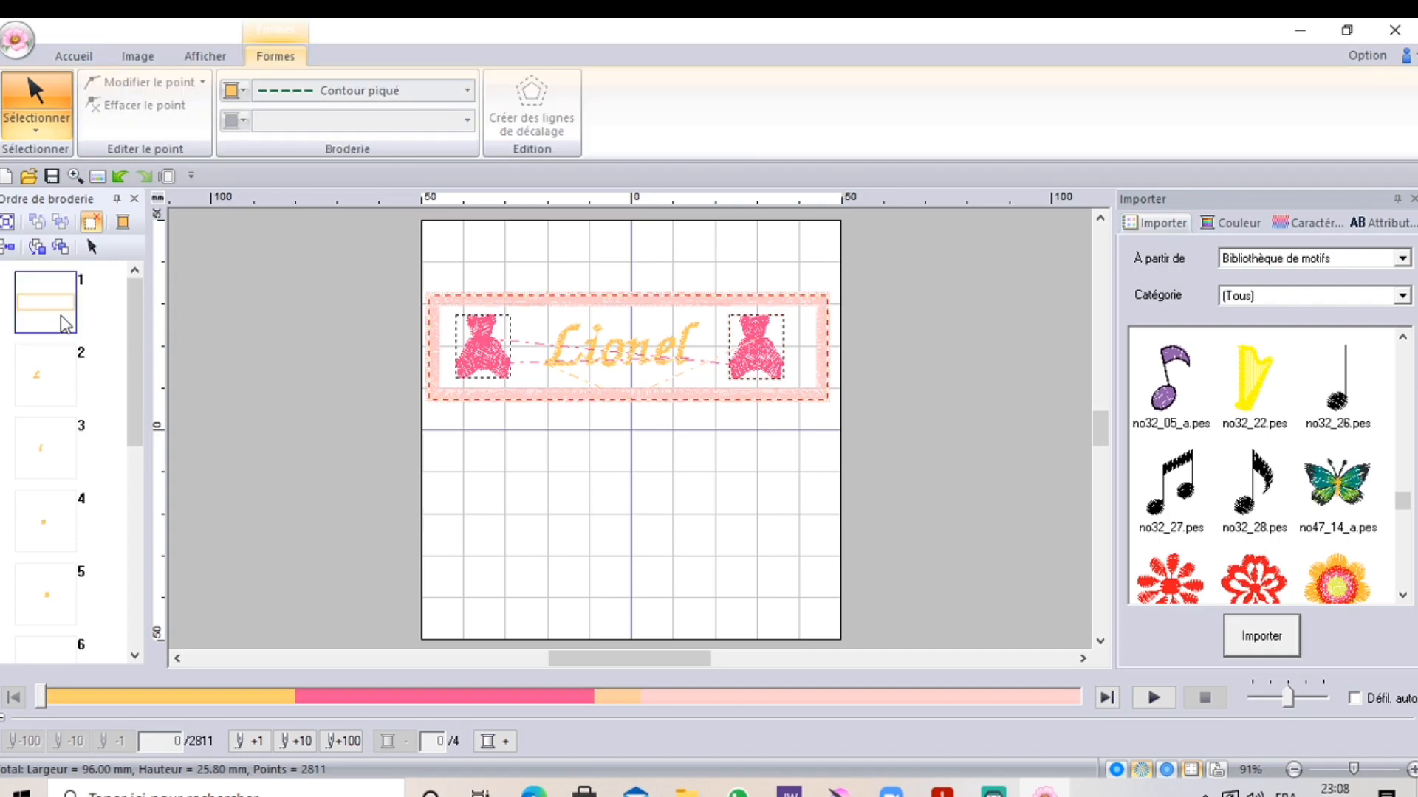
right_click(61, 316)
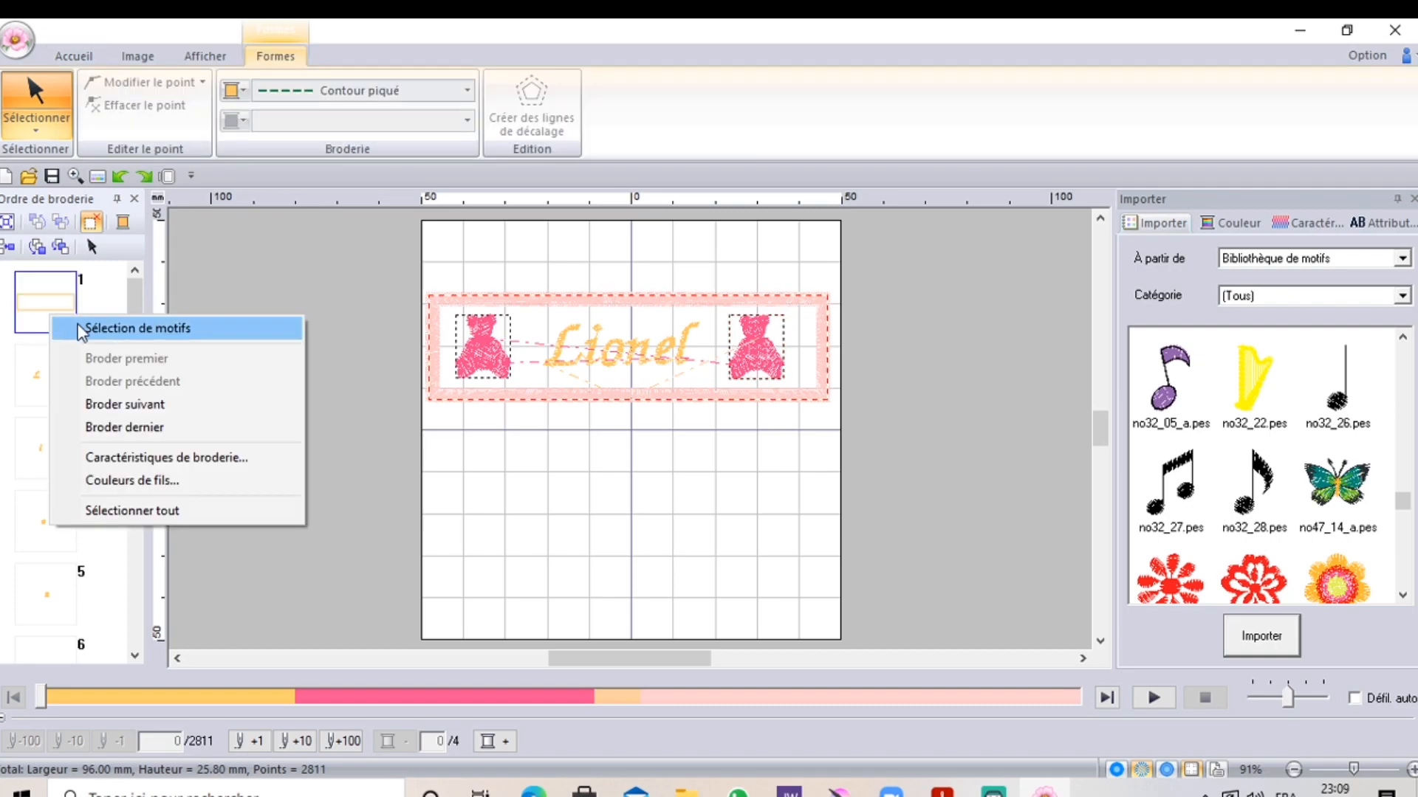
click(135, 339)
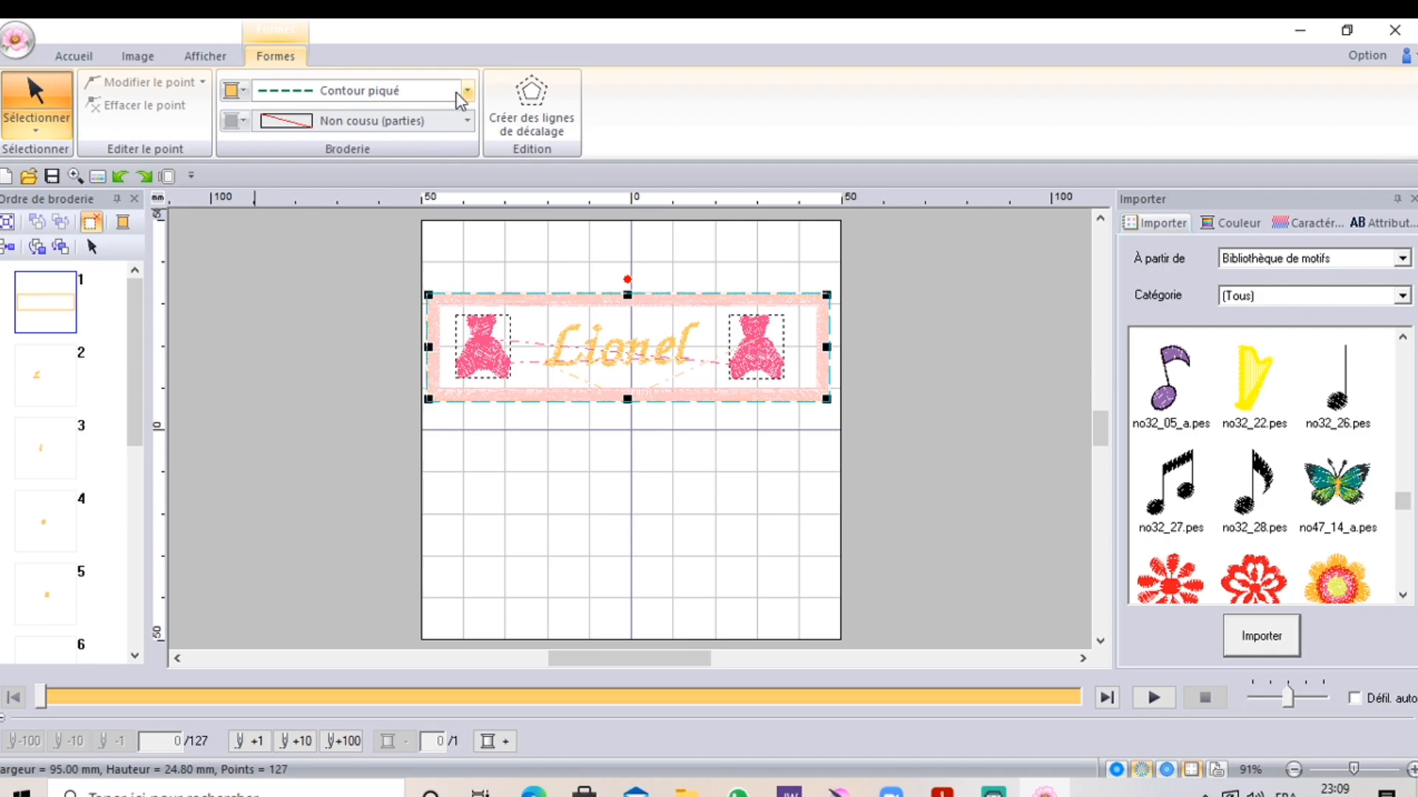
click(233, 100)
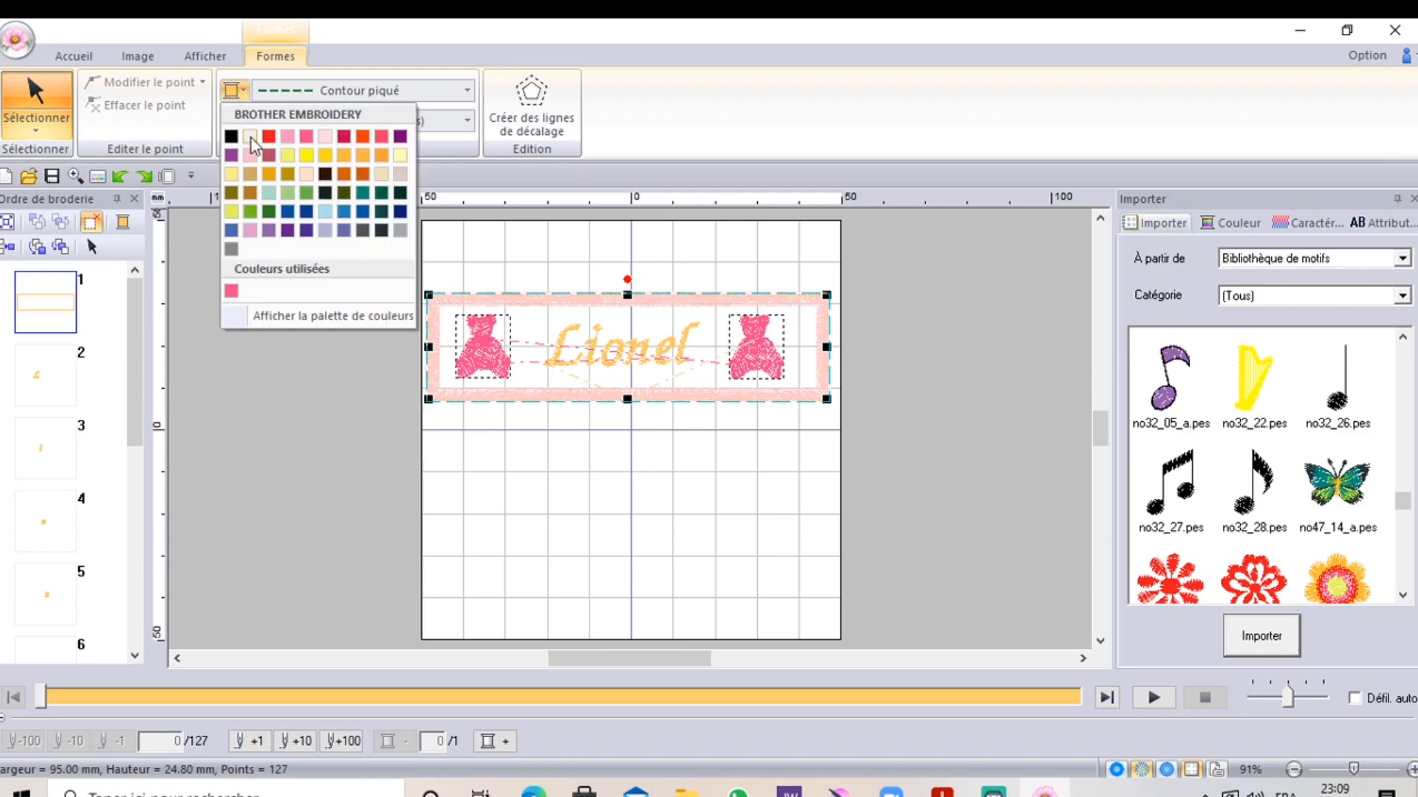
click(231, 155)
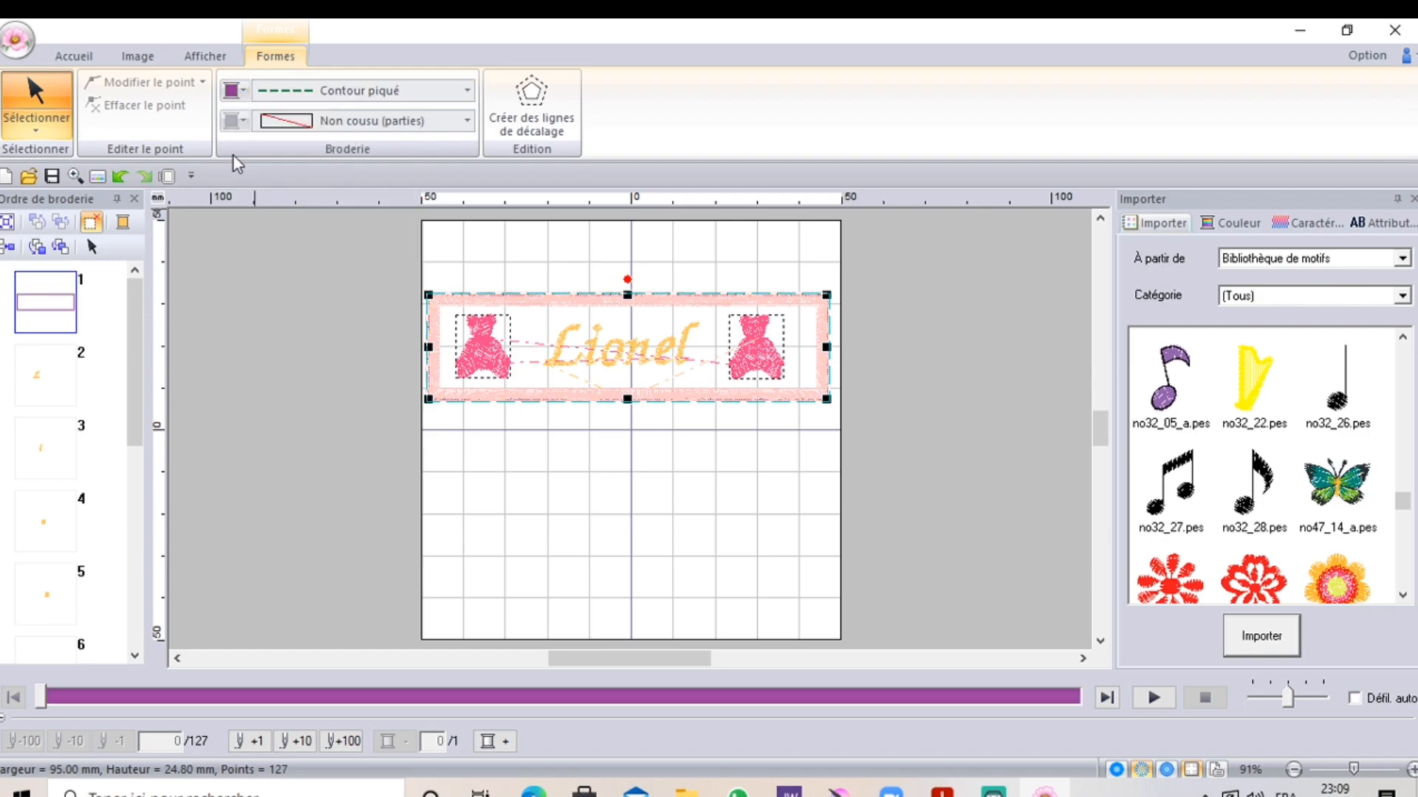
Duplicate the purple rectangle outline and move the copy exactly over the original on the frame
right_click(426, 293)
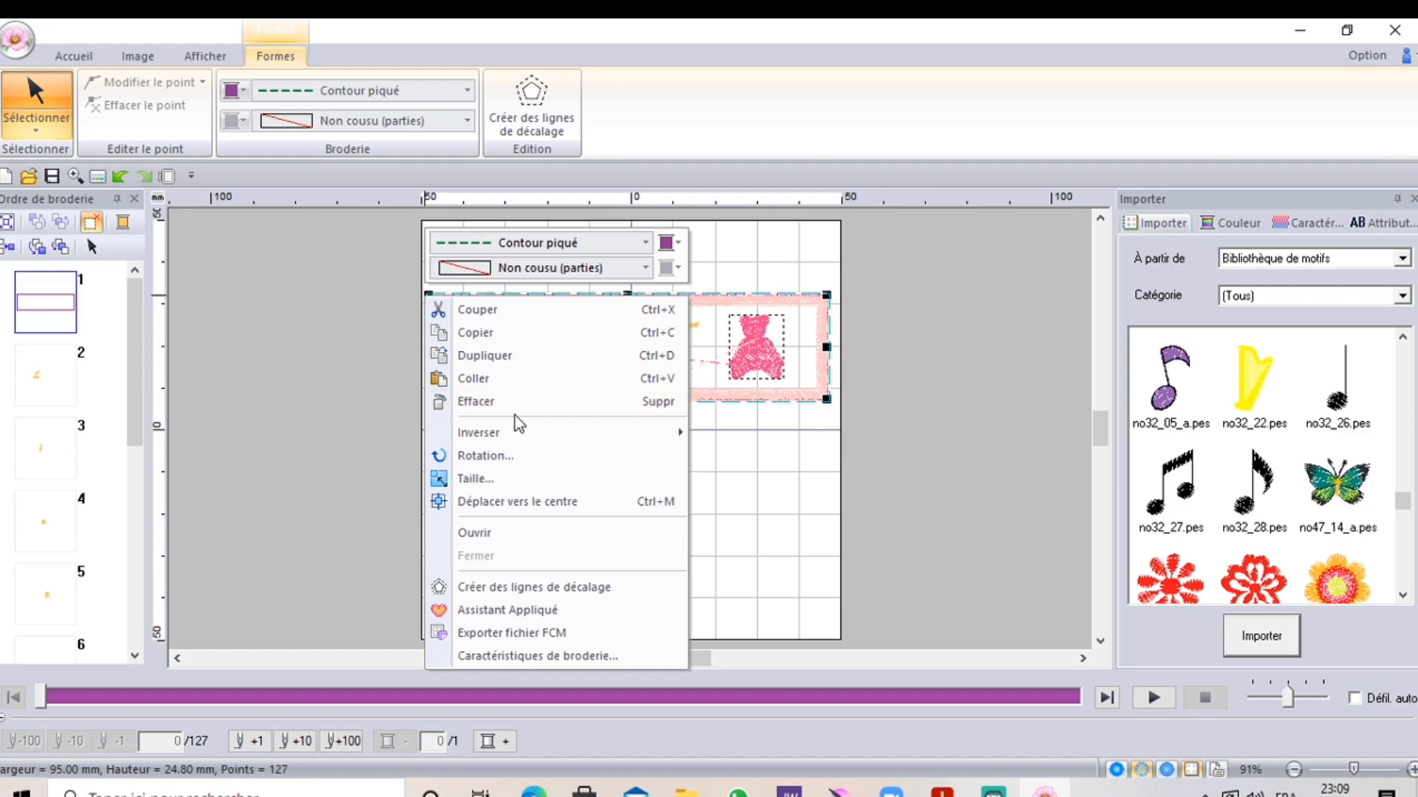
click(513, 358)
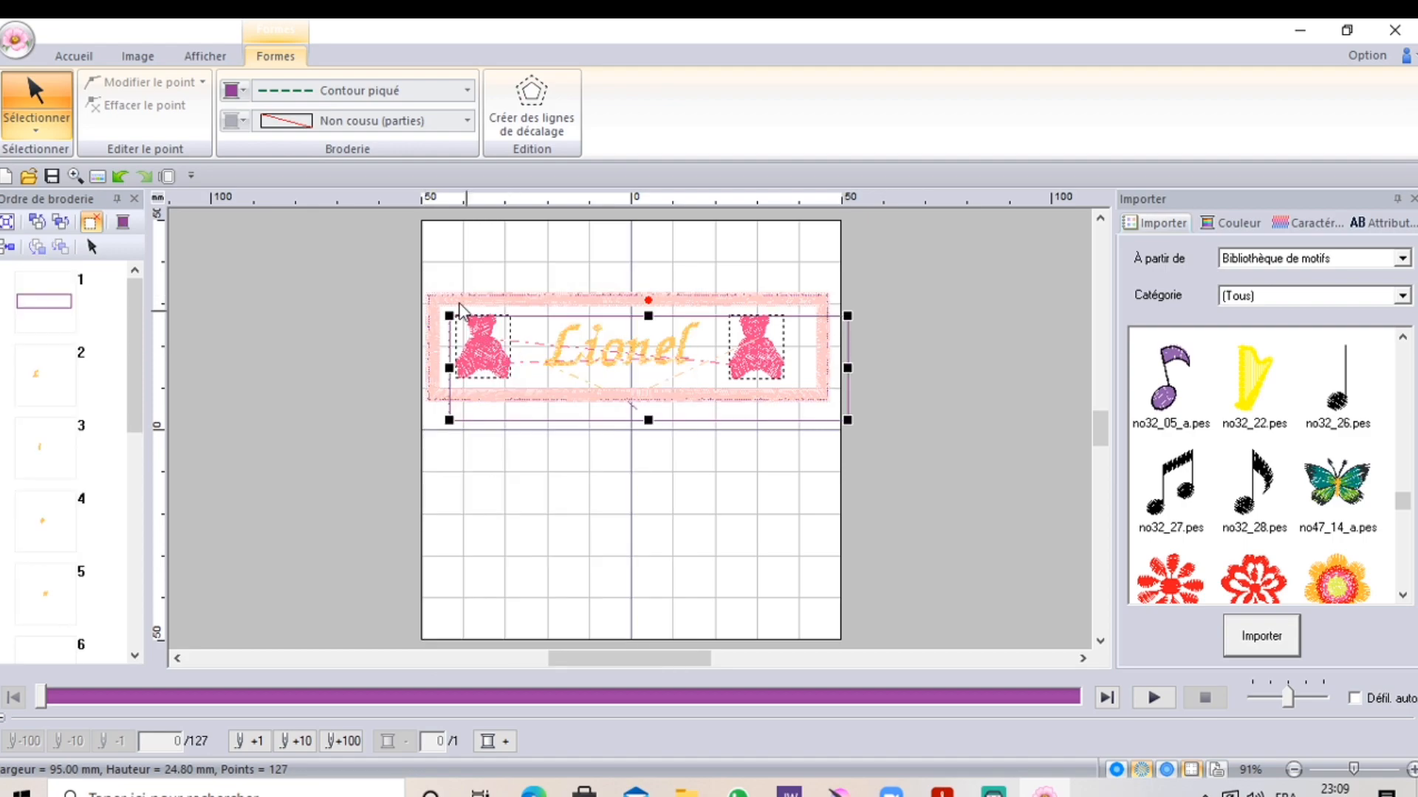
click(74, 176)
click(468, 283)
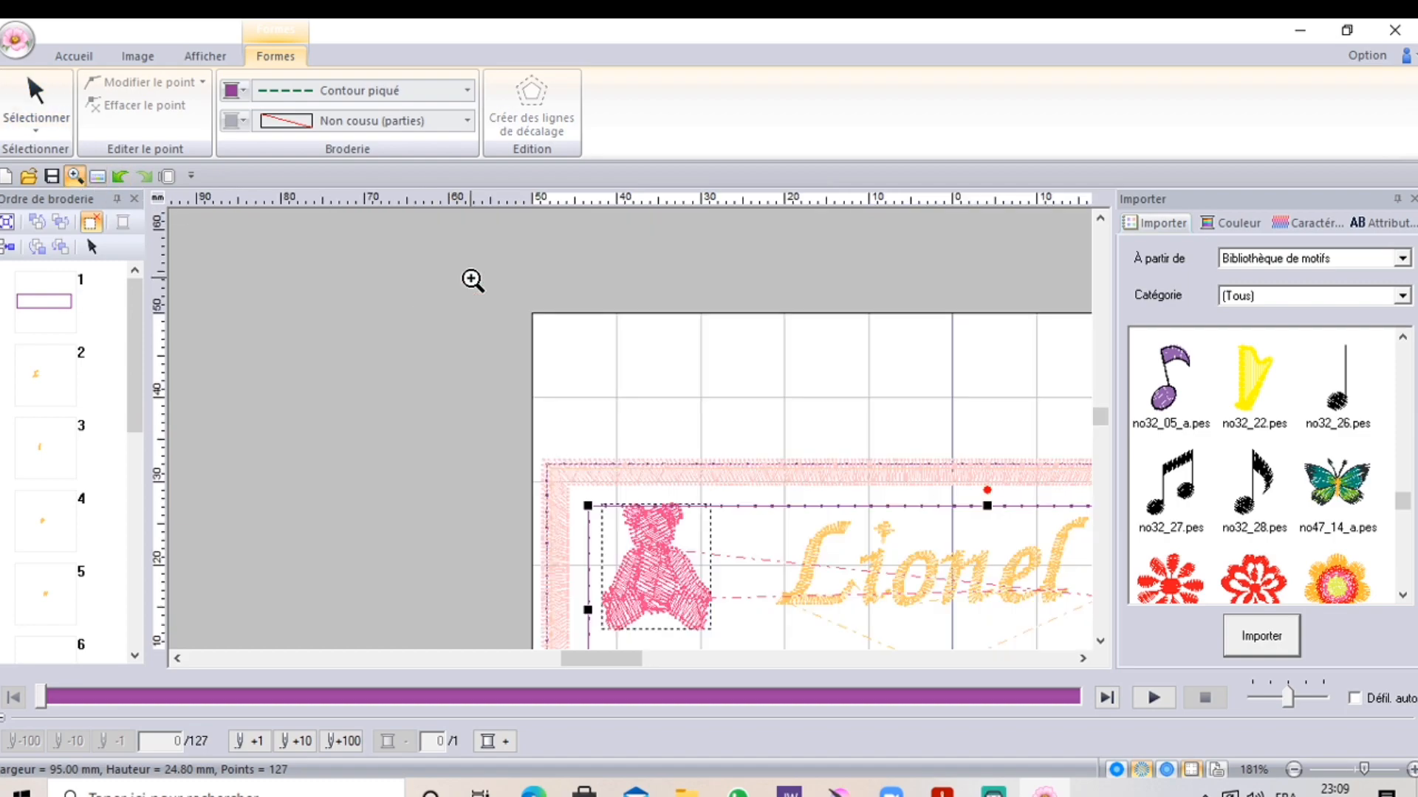
drag(601, 657, 622, 654)
scroll(613, 548, down, 1)
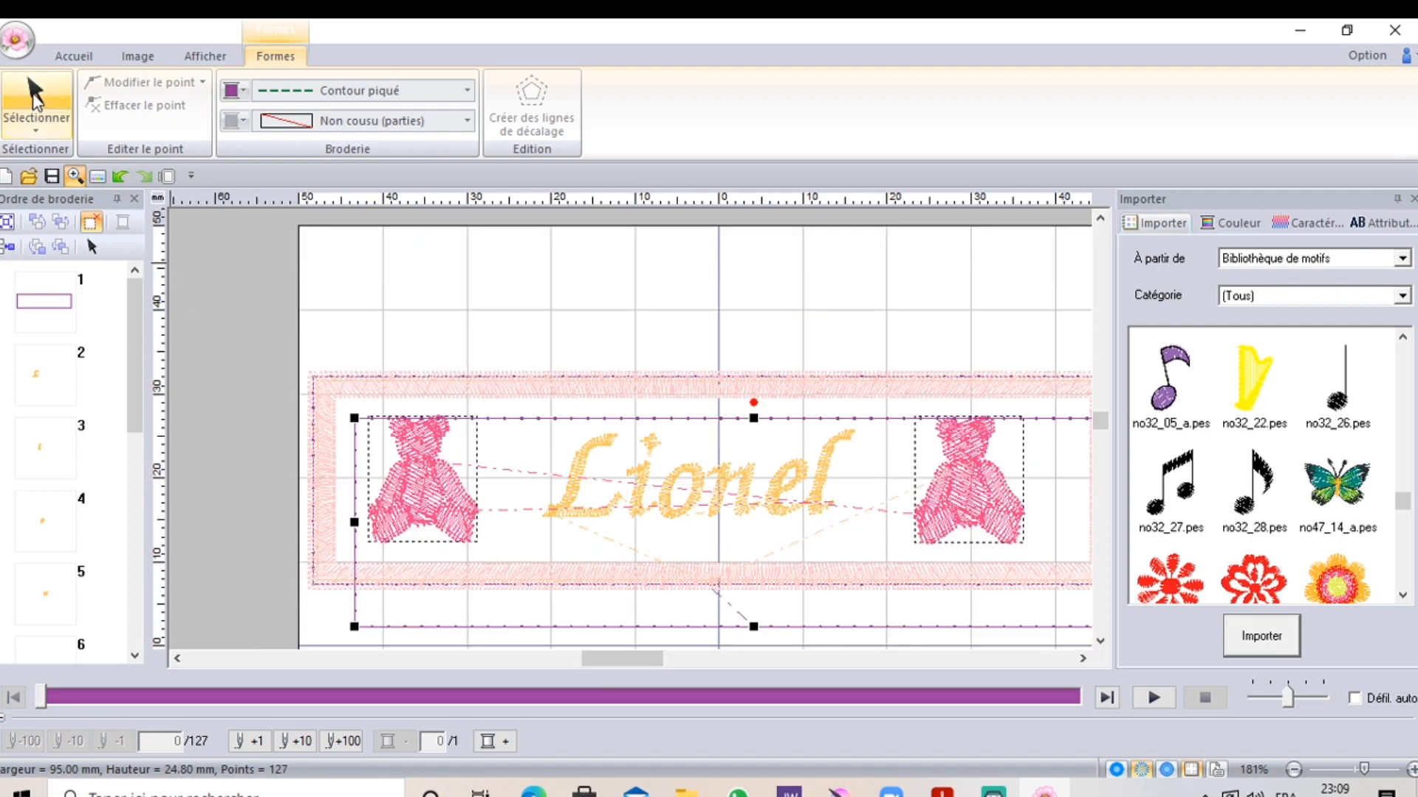
click(35, 95)
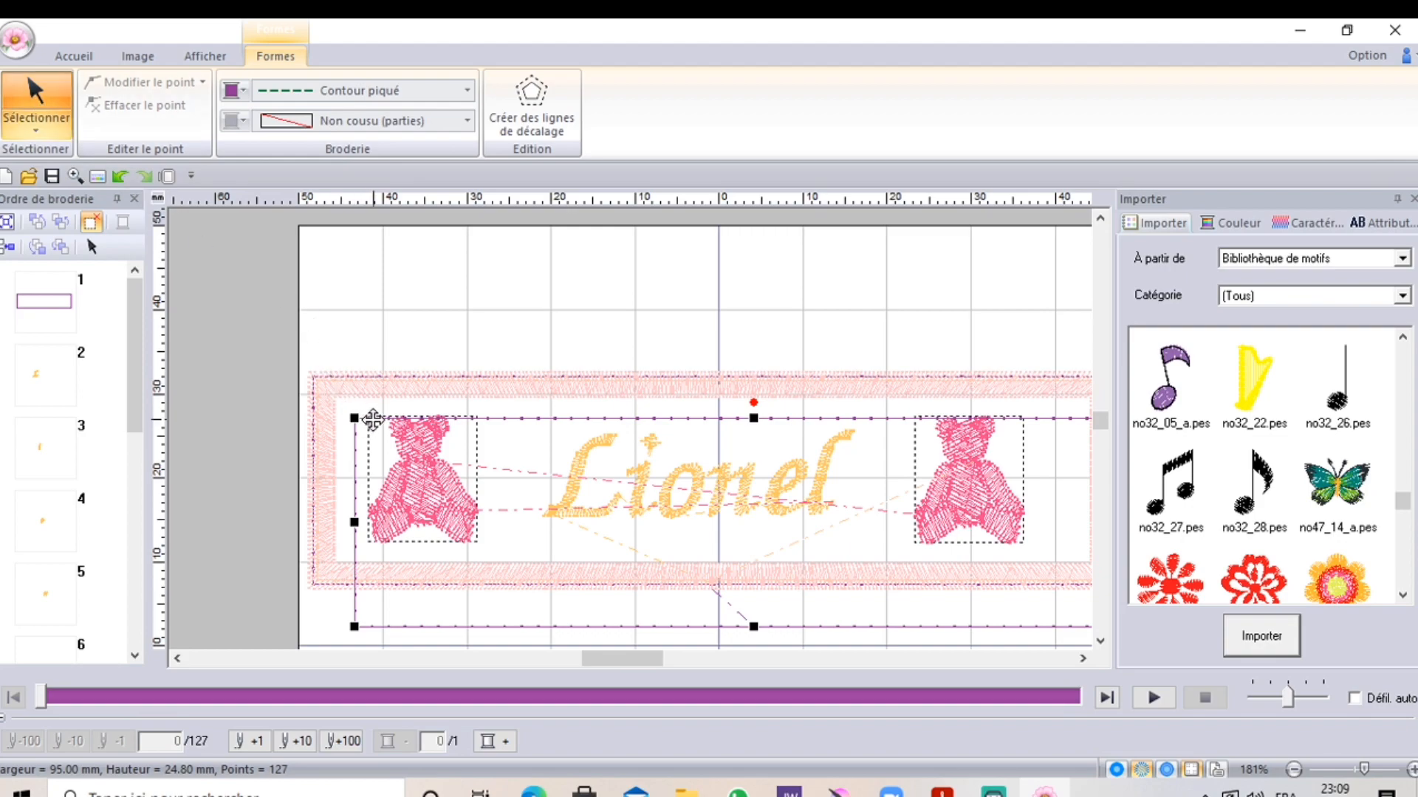
drag(374, 414, 333, 379)
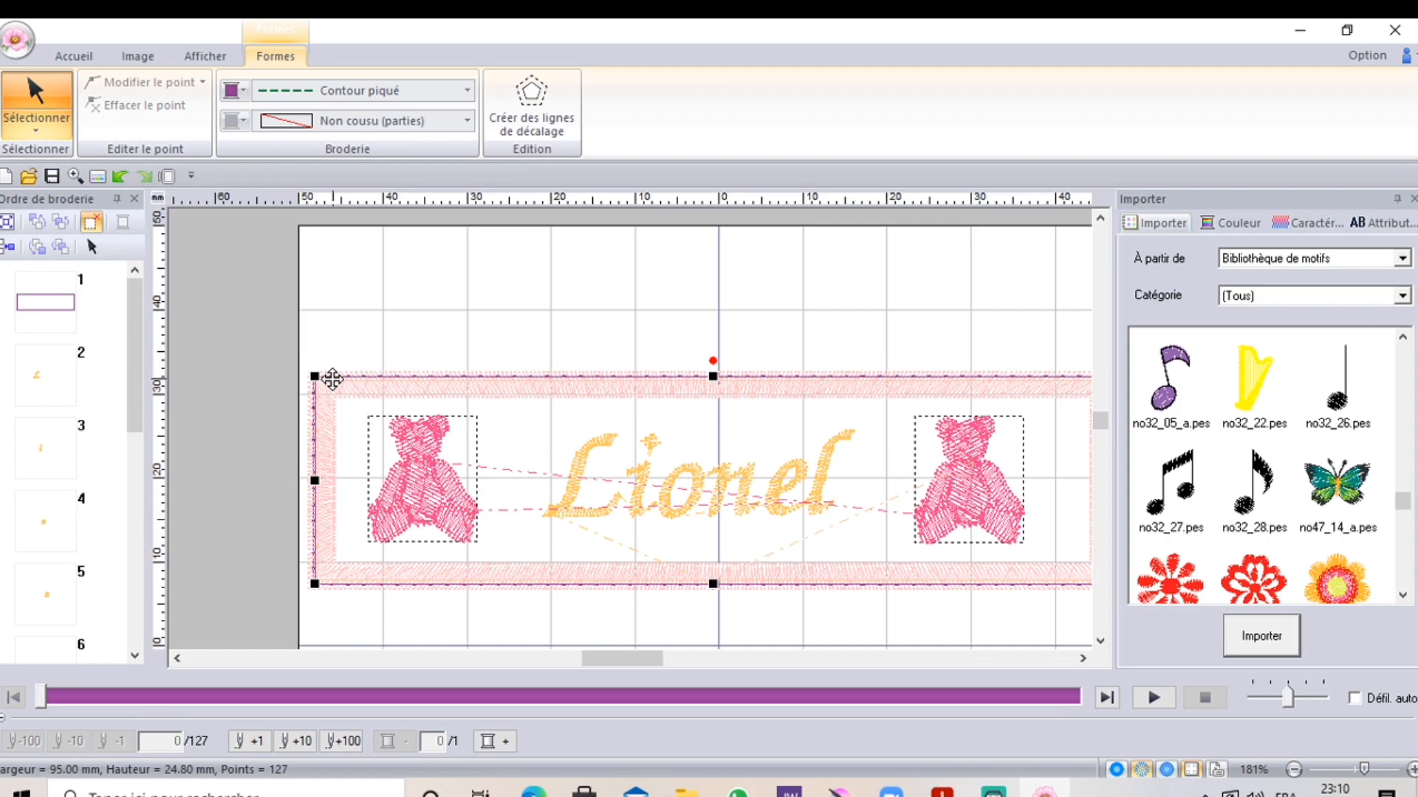
Examine how the duplicated purple outline lines up with the frame at its upper-left corner and around the whole label
click(76, 176)
click(288, 425)
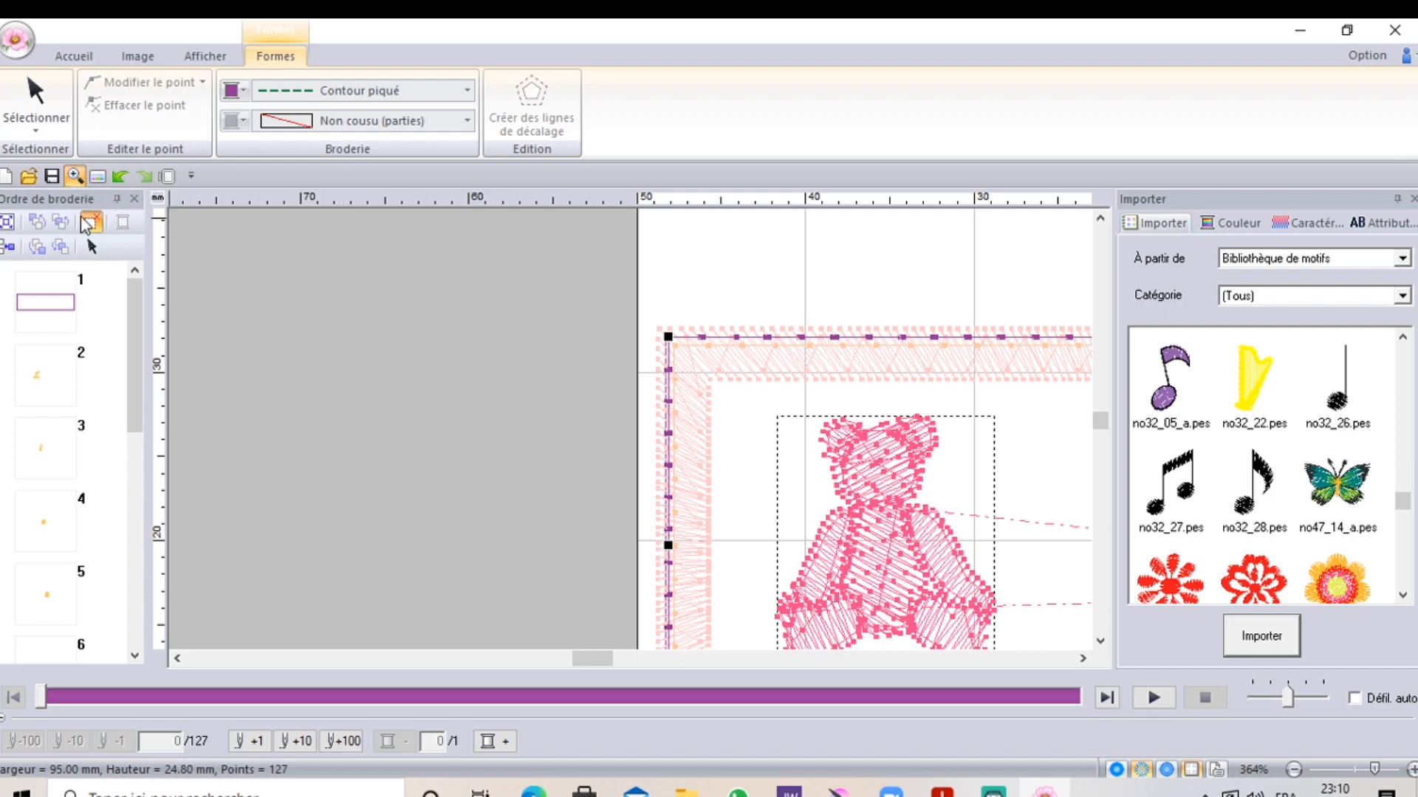
click(46, 111)
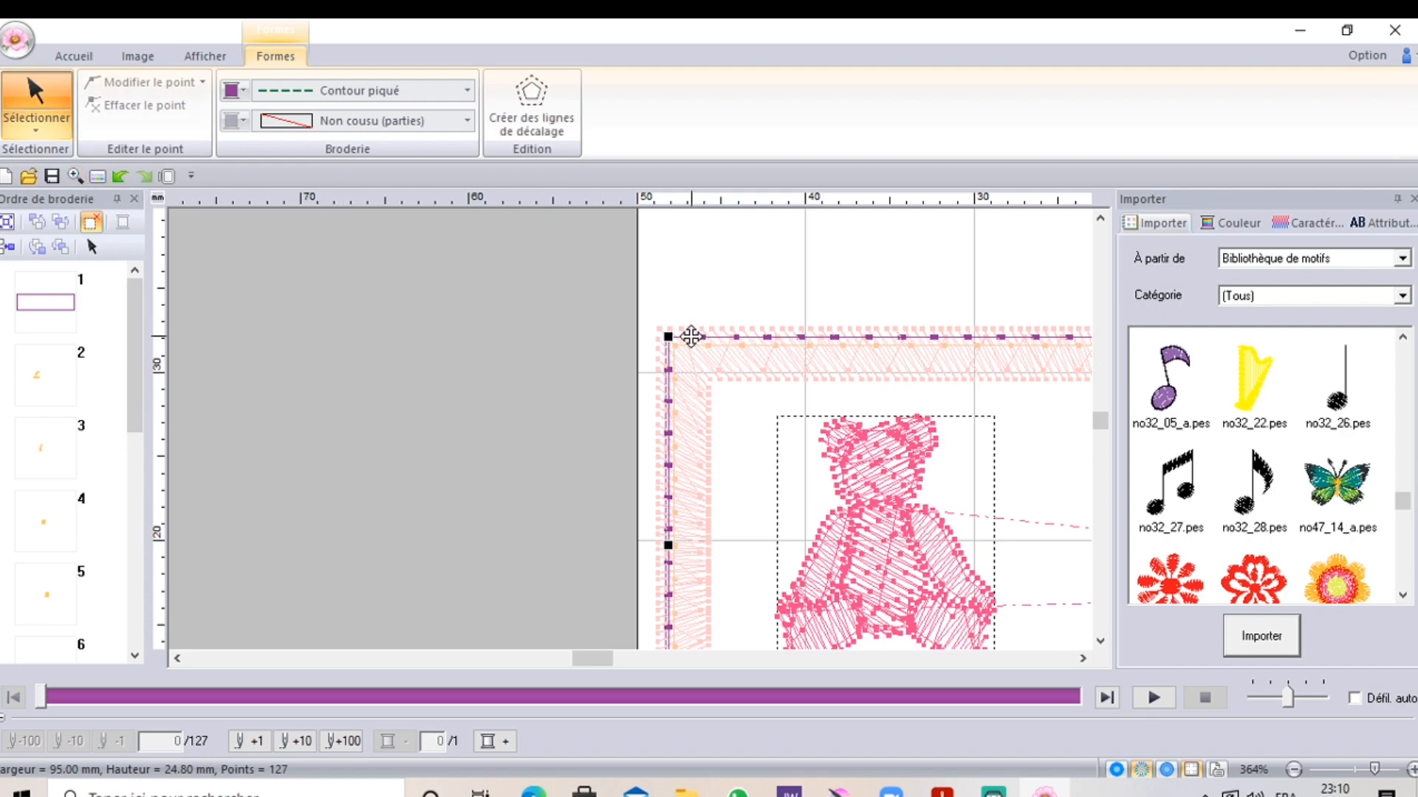
drag(691, 336, 691, 336)
click(74, 176)
right_click(670, 245)
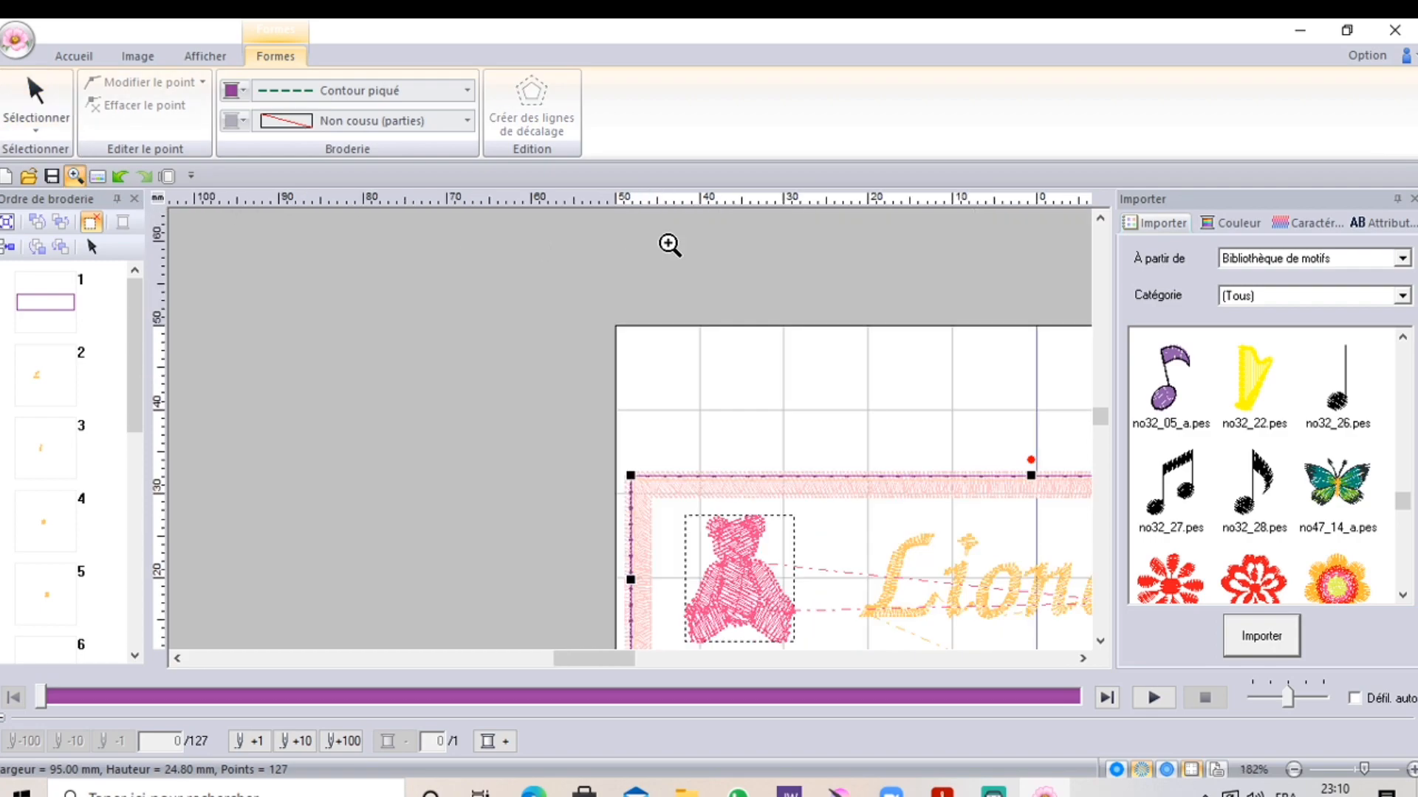
right_click(671, 282)
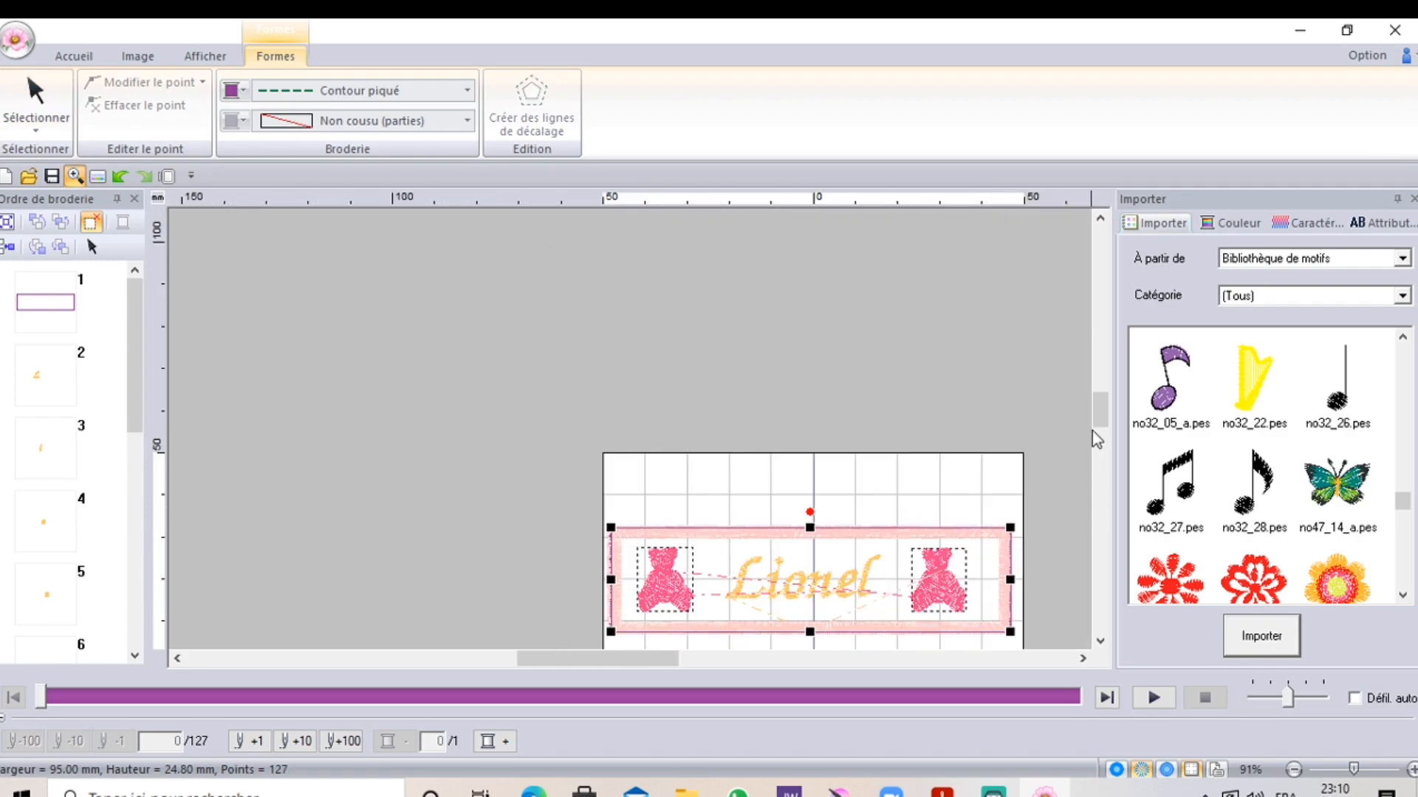
drag(1101, 419, 1104, 443)
click(819, 421)
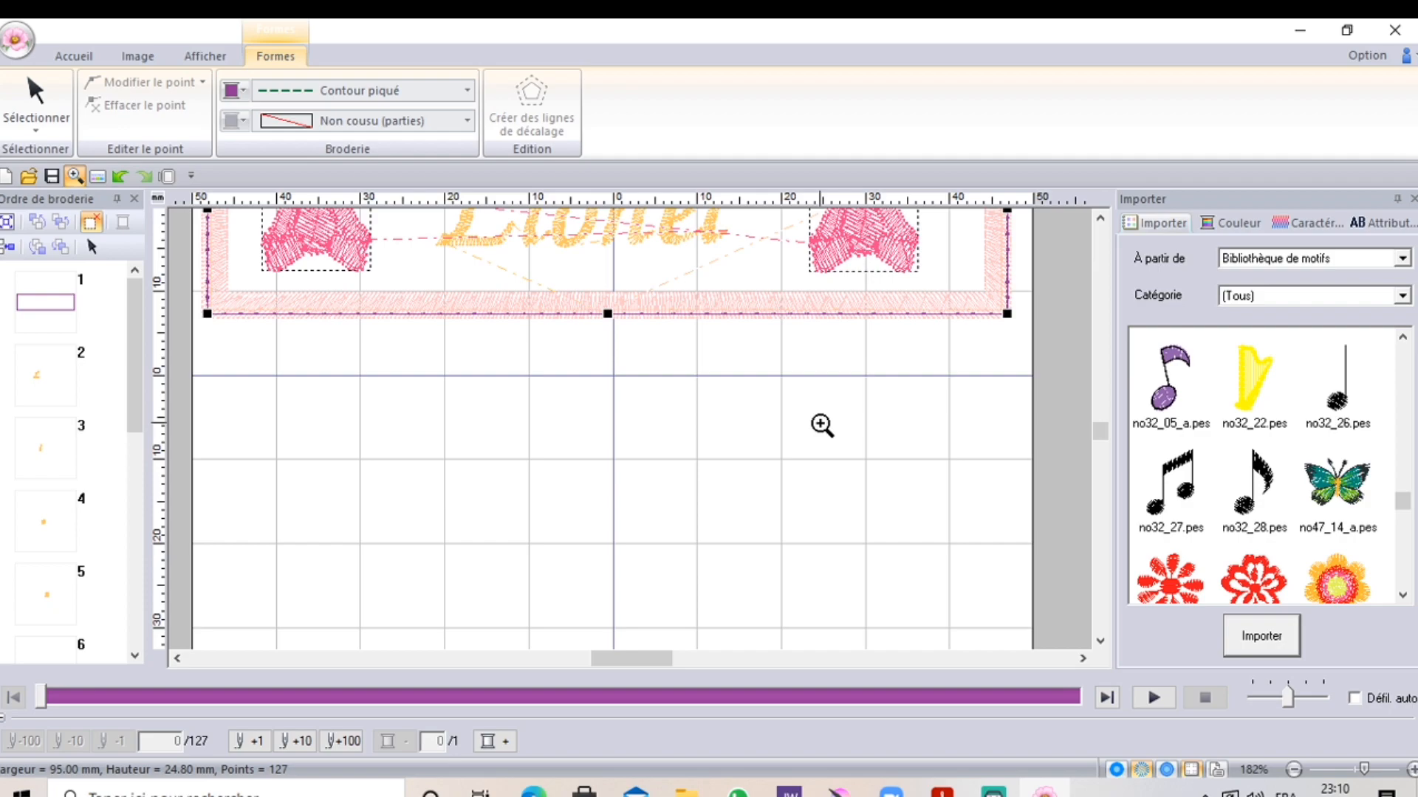
drag(1103, 433, 1104, 424)
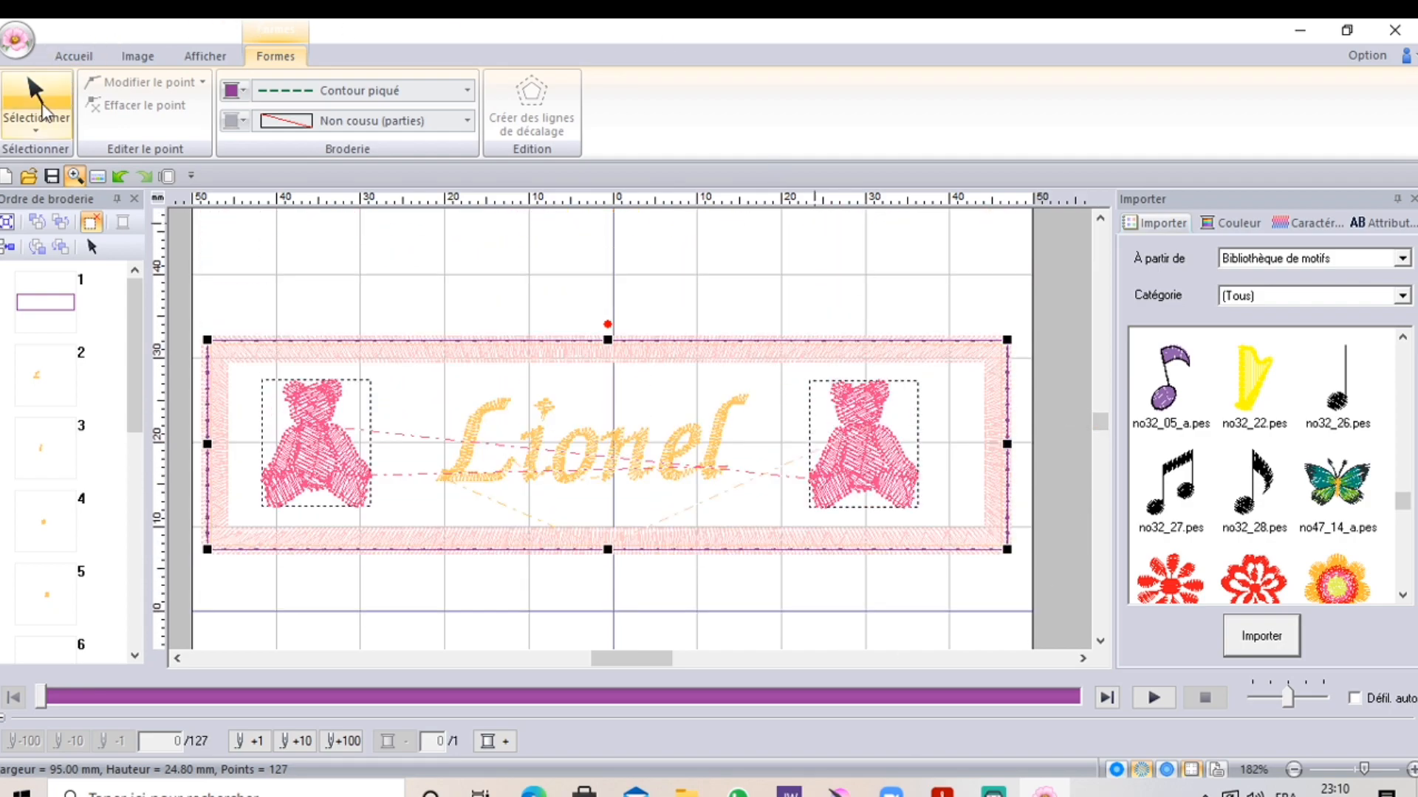
click(35, 103)
click(85, 55)
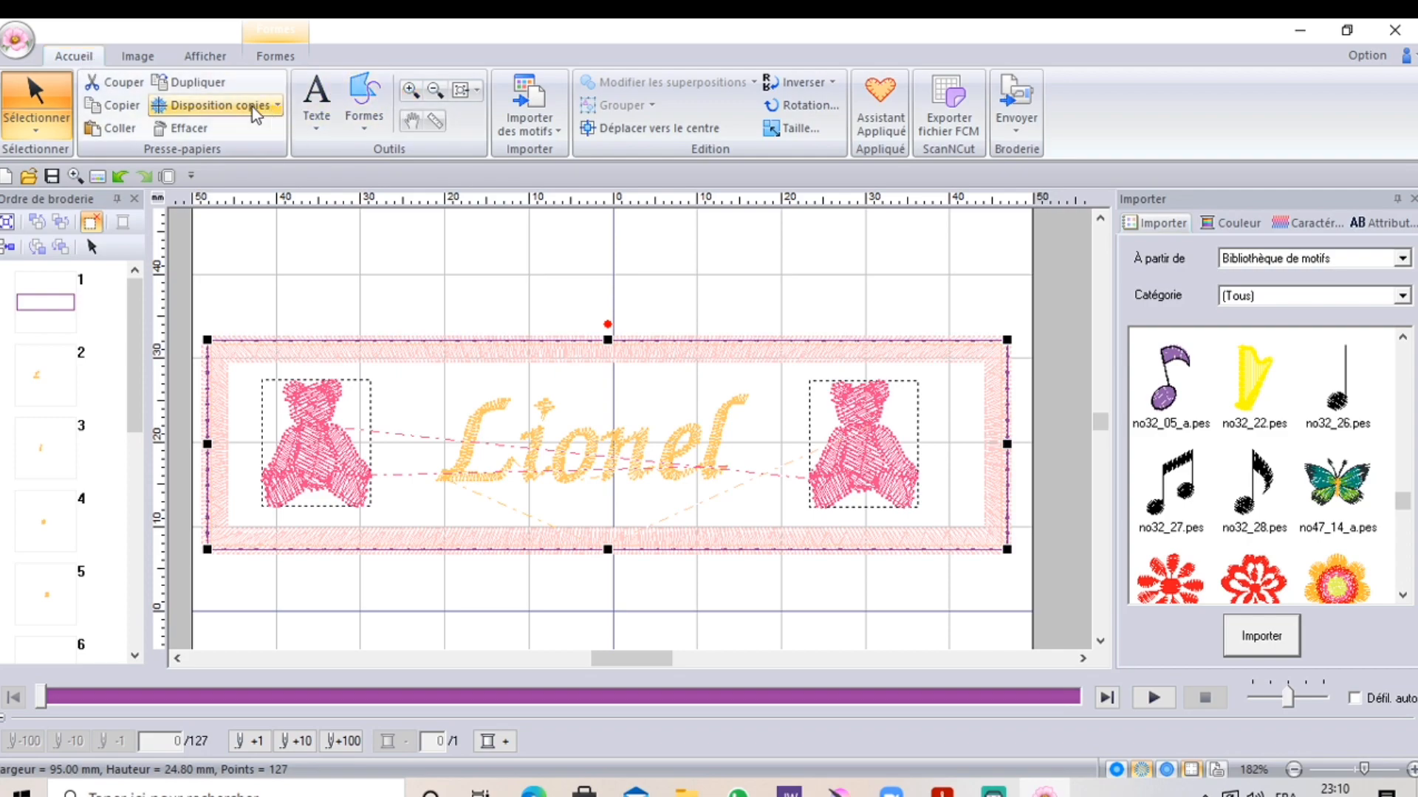
click(374, 121)
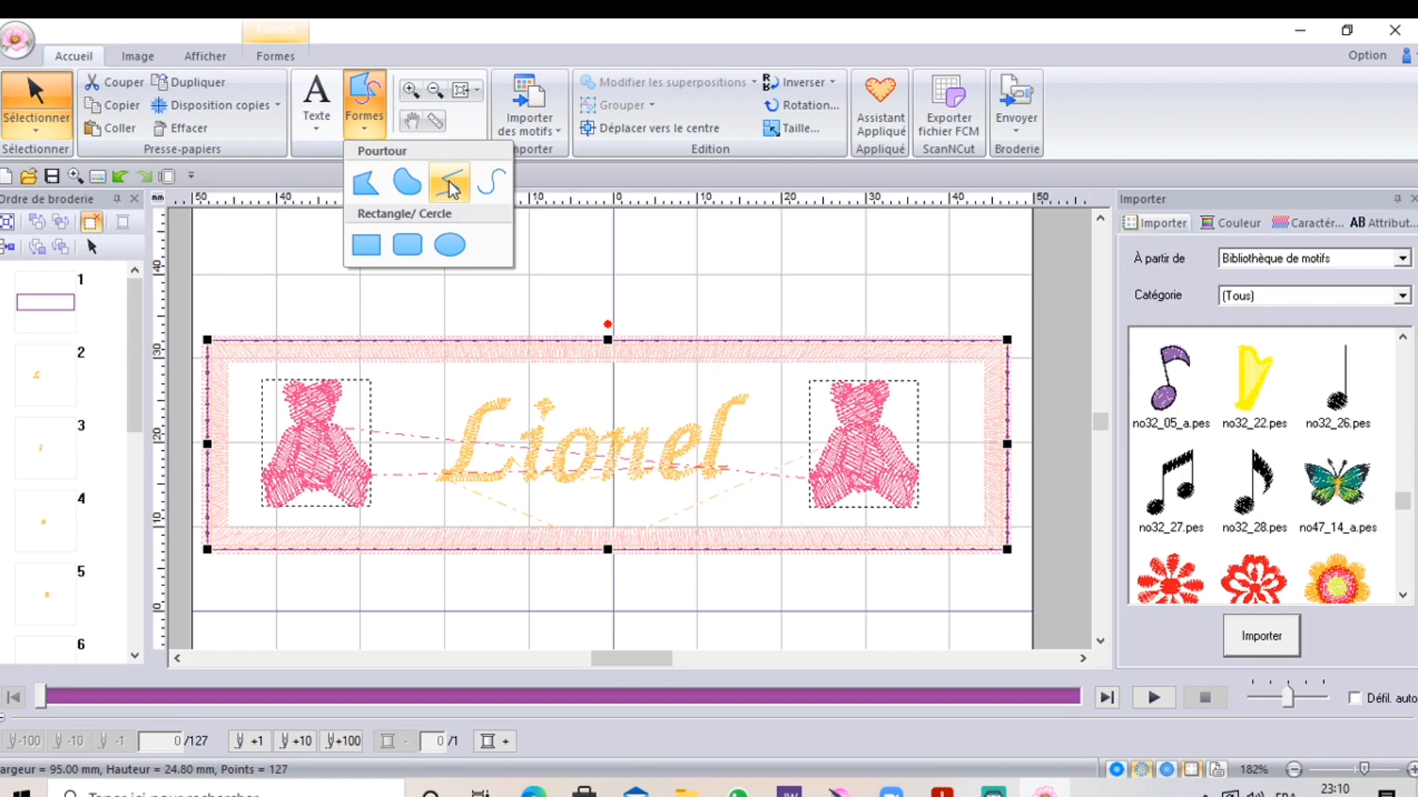
click(448, 181)
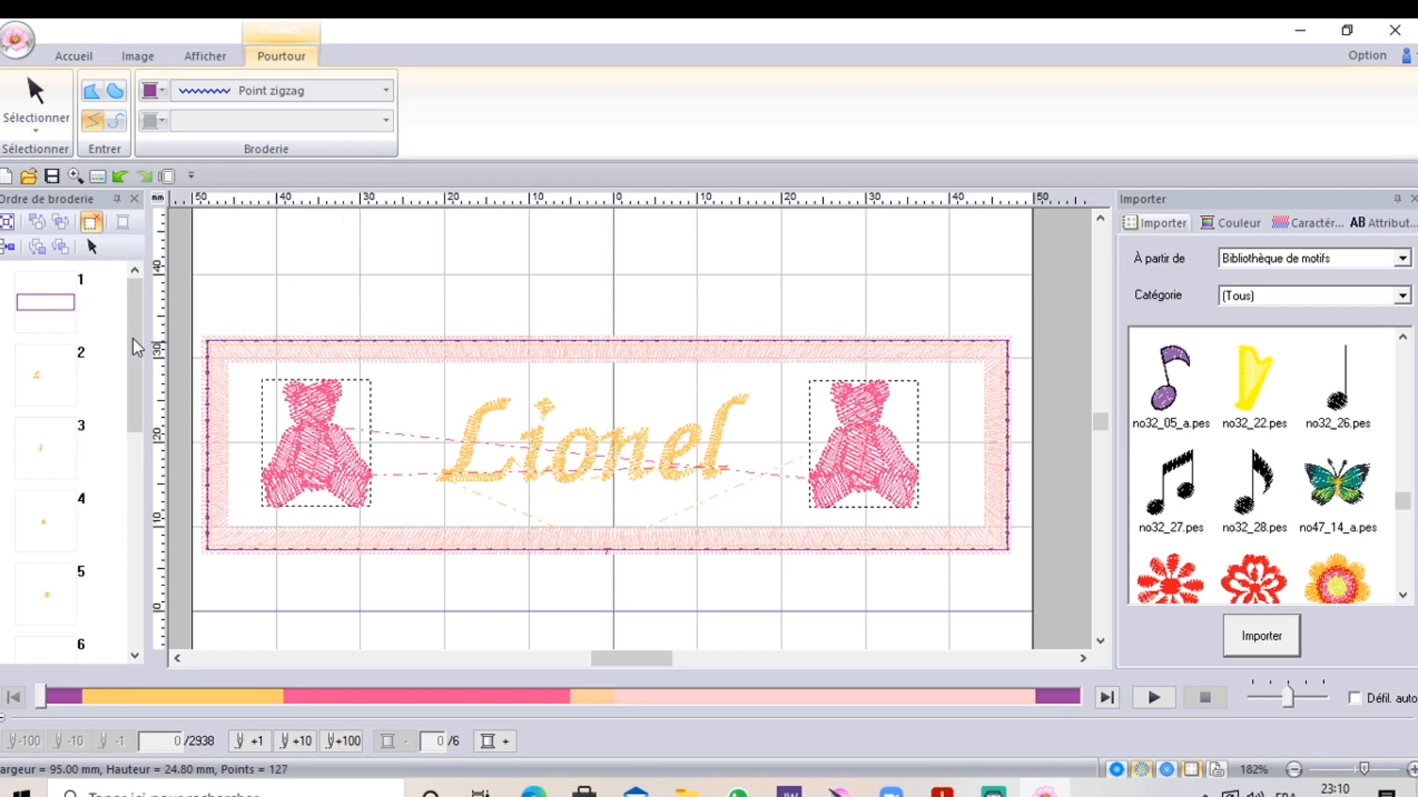
drag(139, 323, 123, 555)
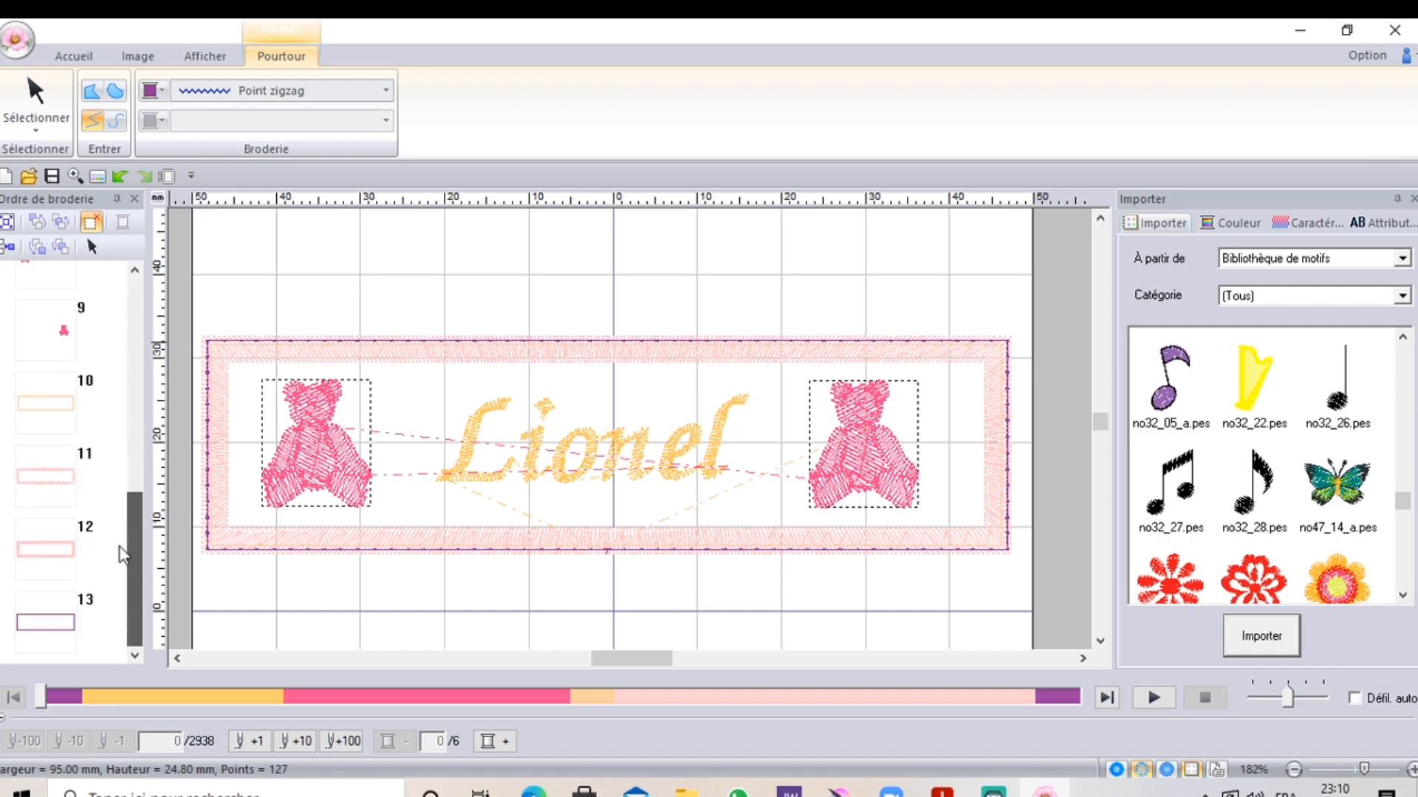
click(68, 409)
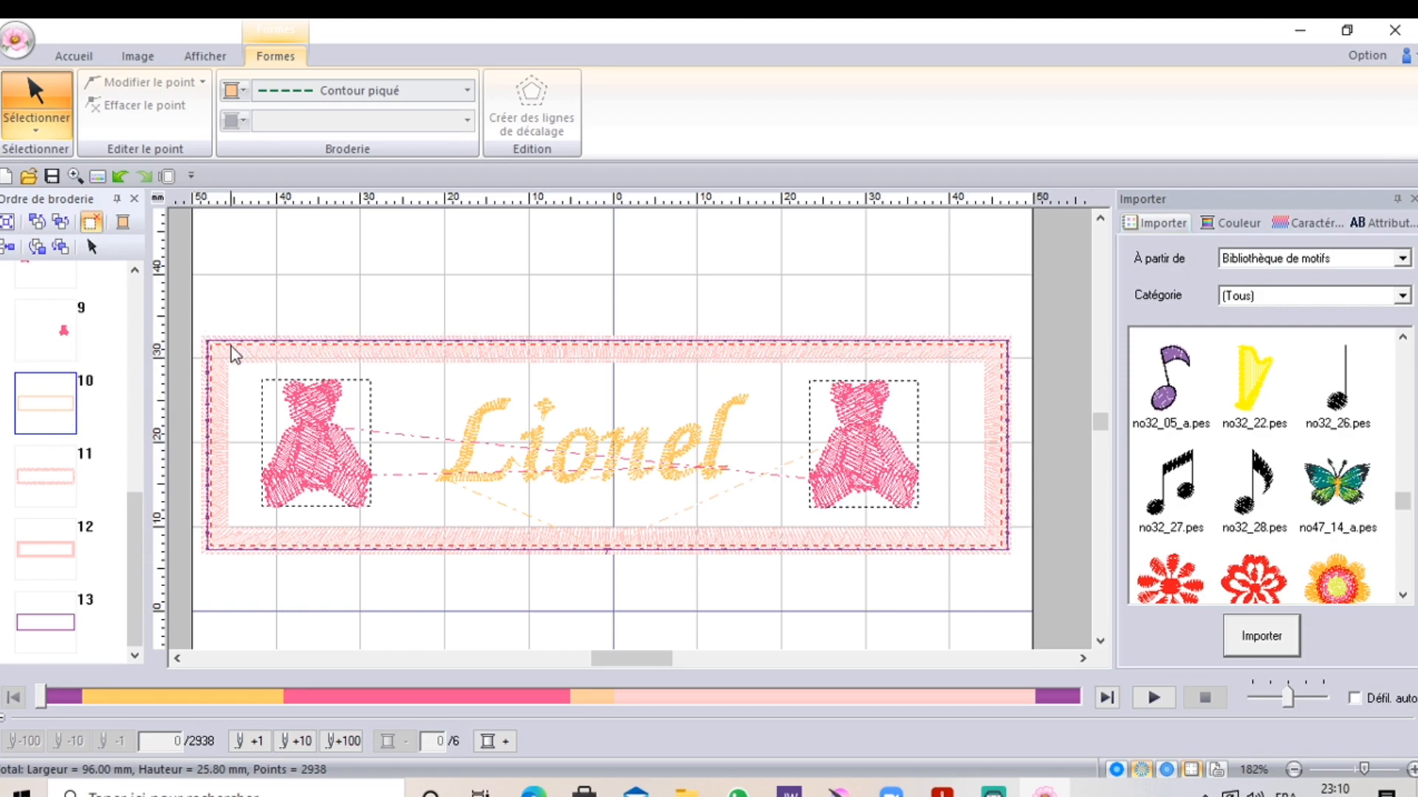
Draw a purple straight line with Contour piqué stitch just inside the frame's left side, from the upper corner to the lower corner and back
click(74, 176)
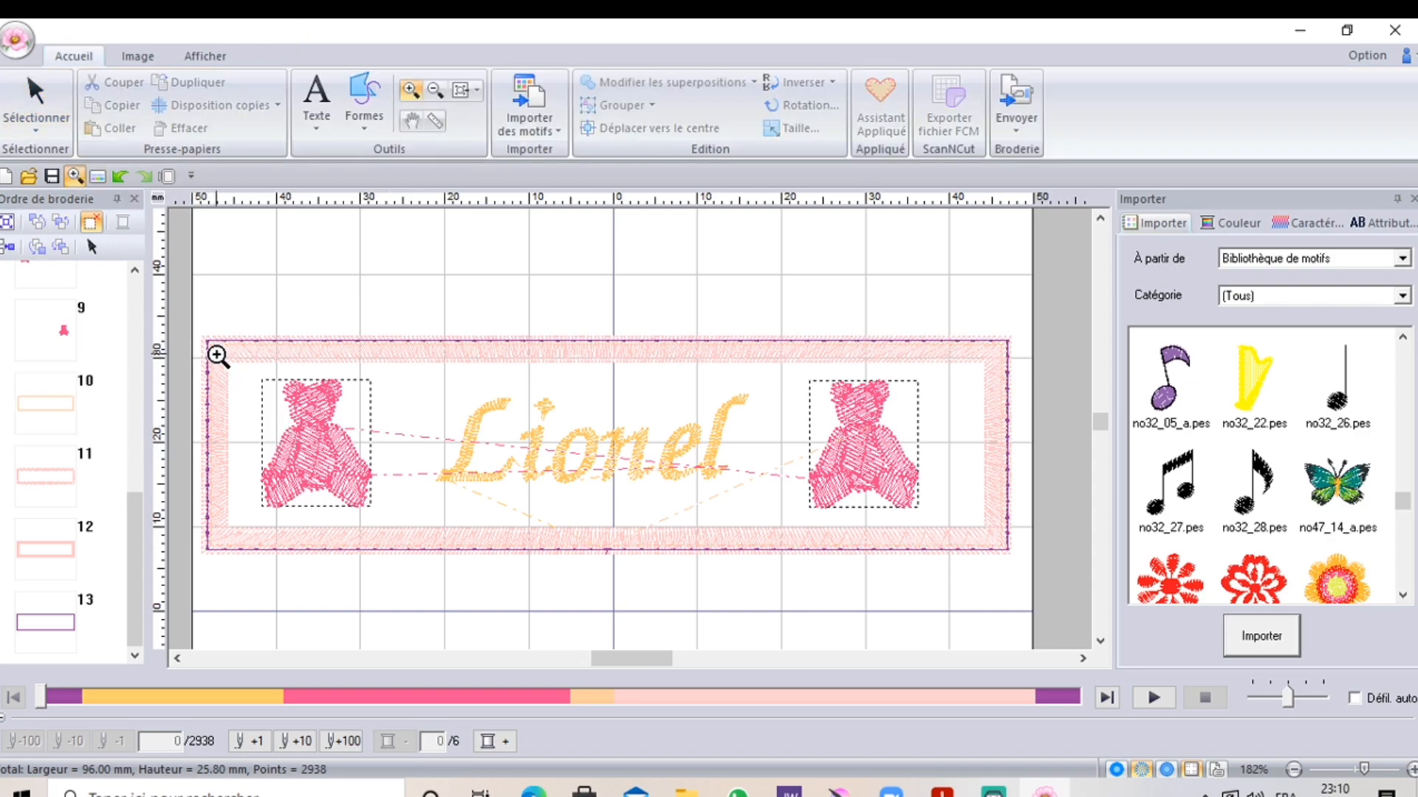
click(217, 355)
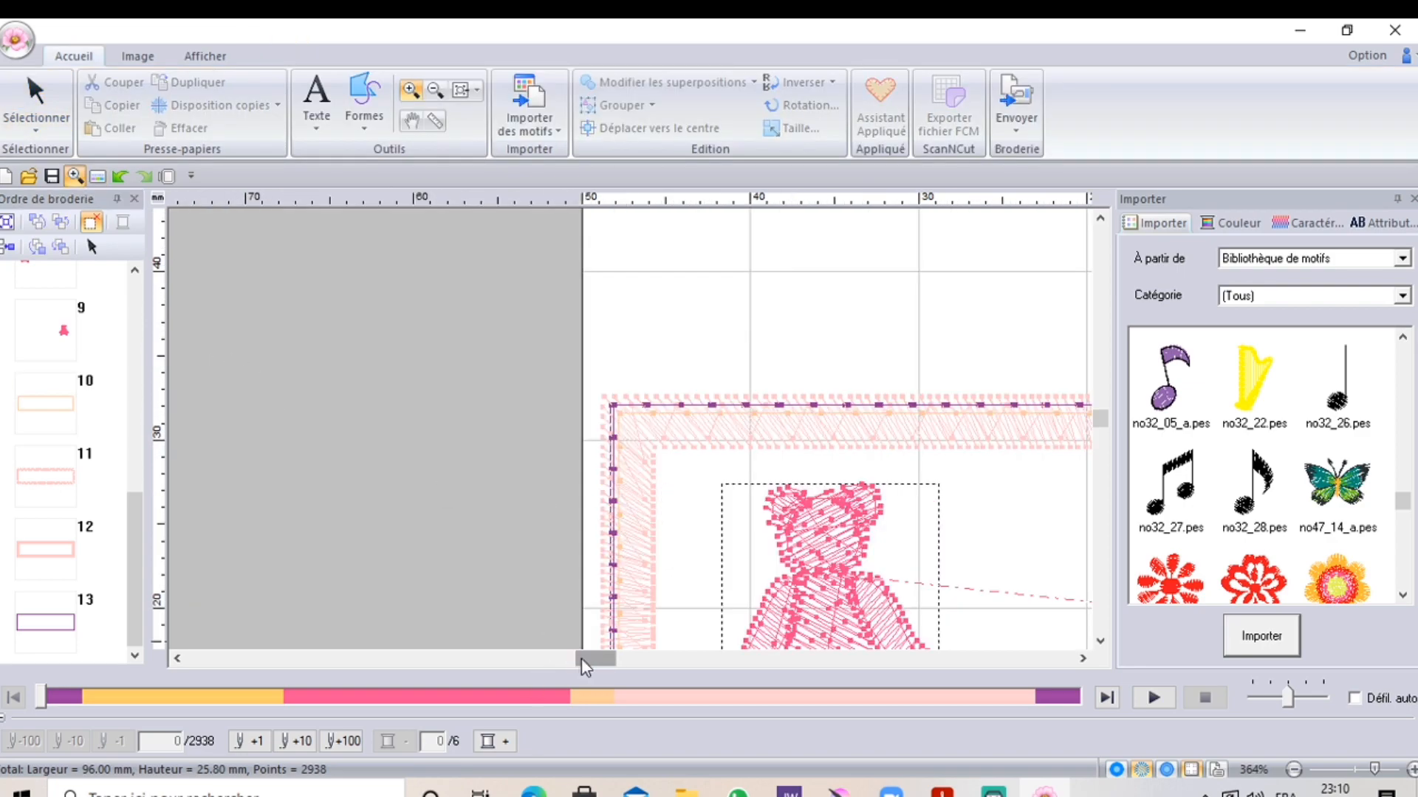
drag(585, 664, 602, 657)
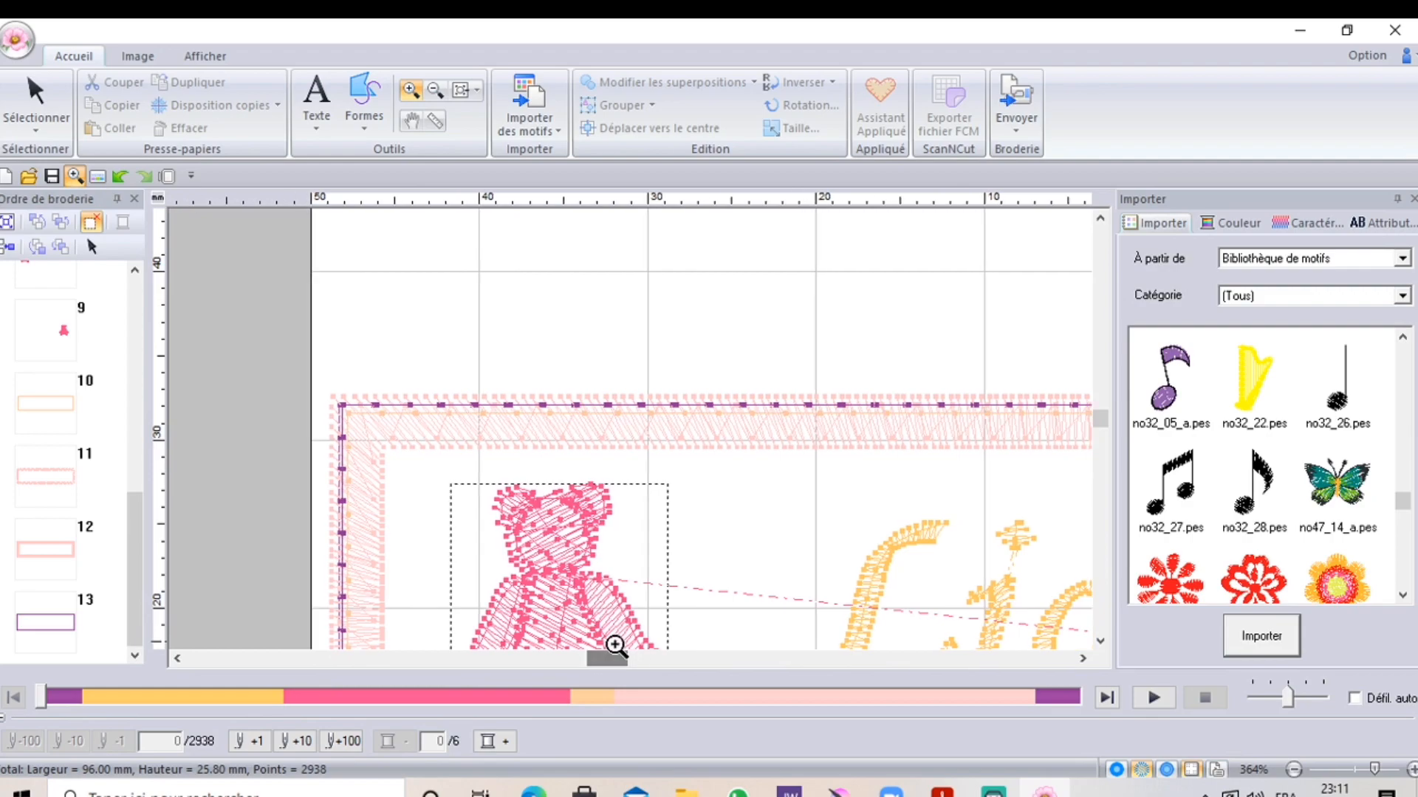
click(1100, 641)
click(1100, 641)
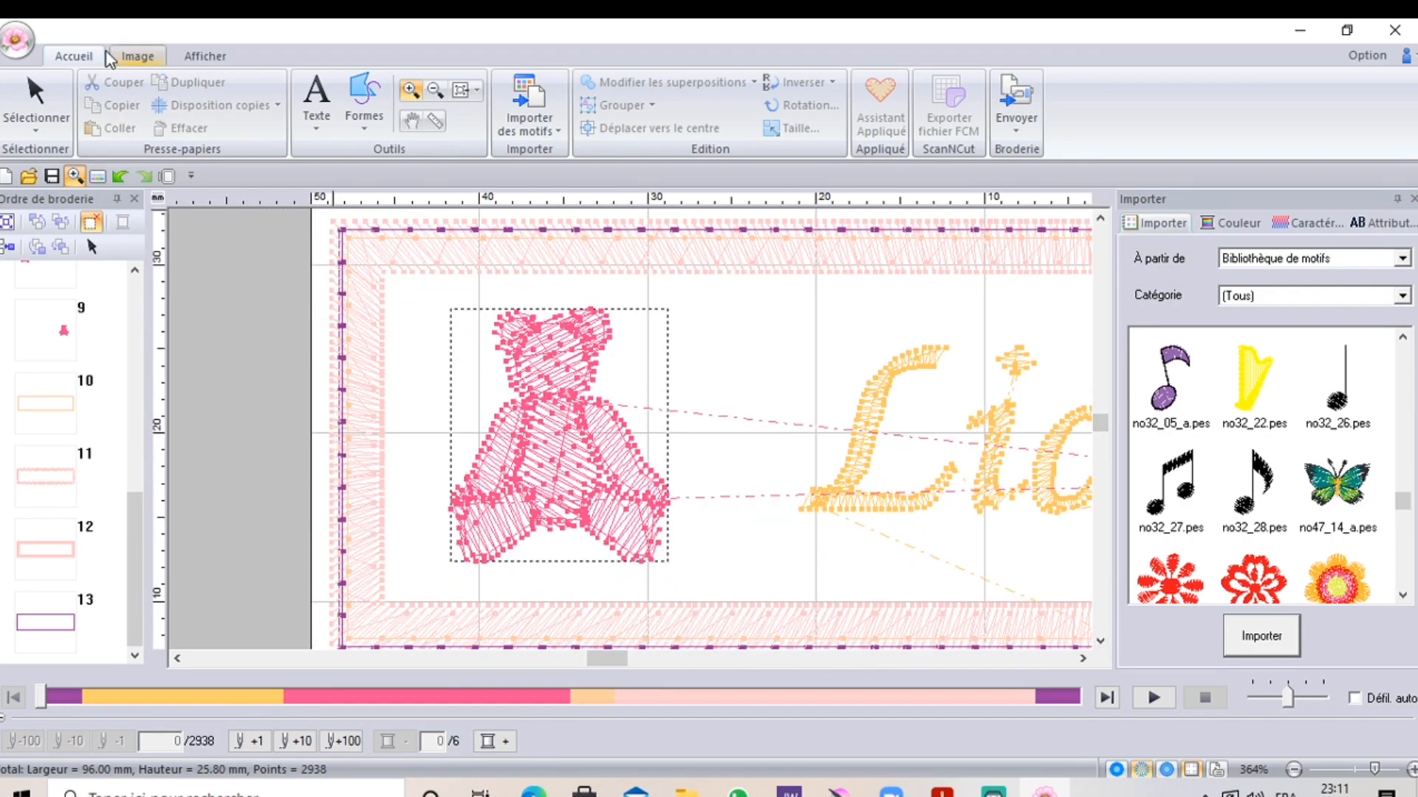
click(364, 107)
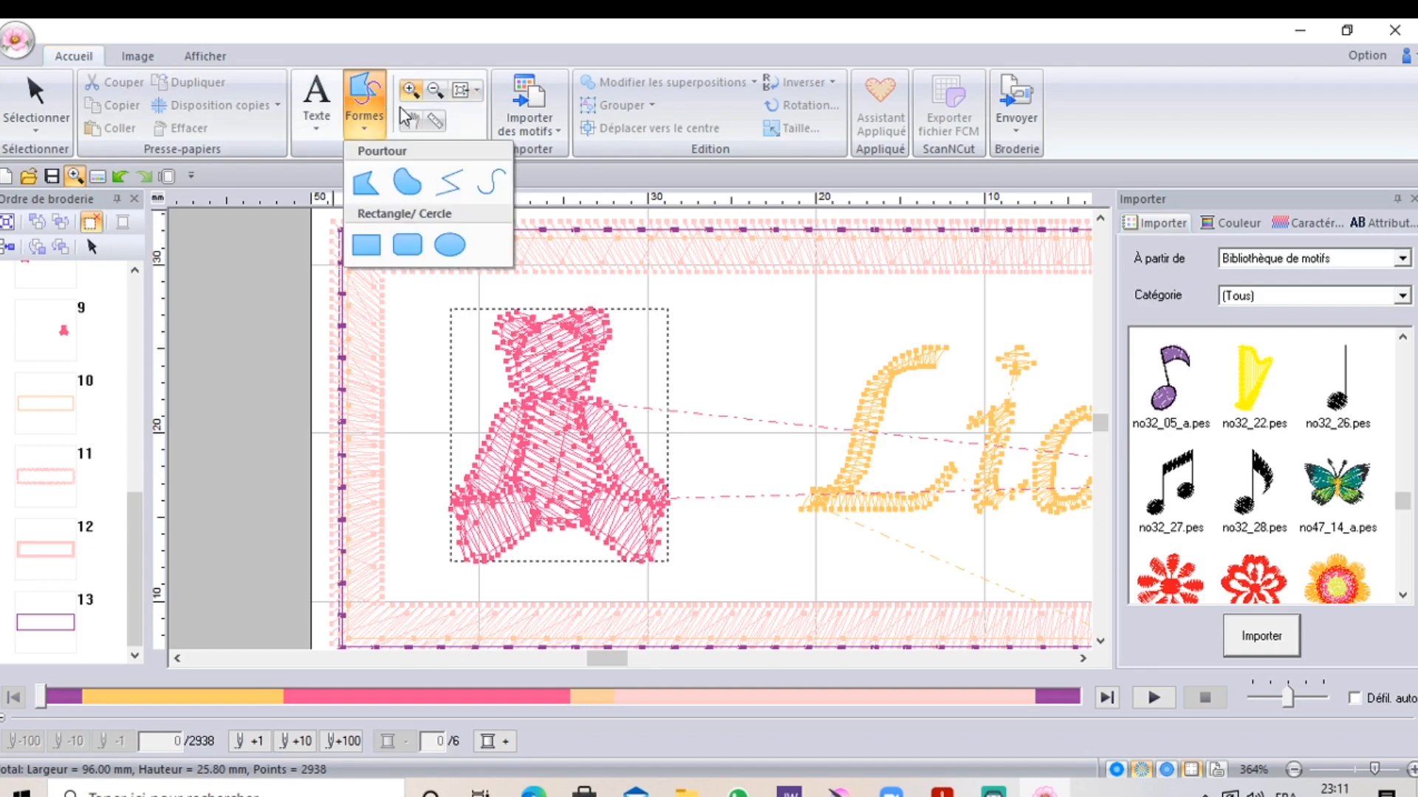
click(448, 183)
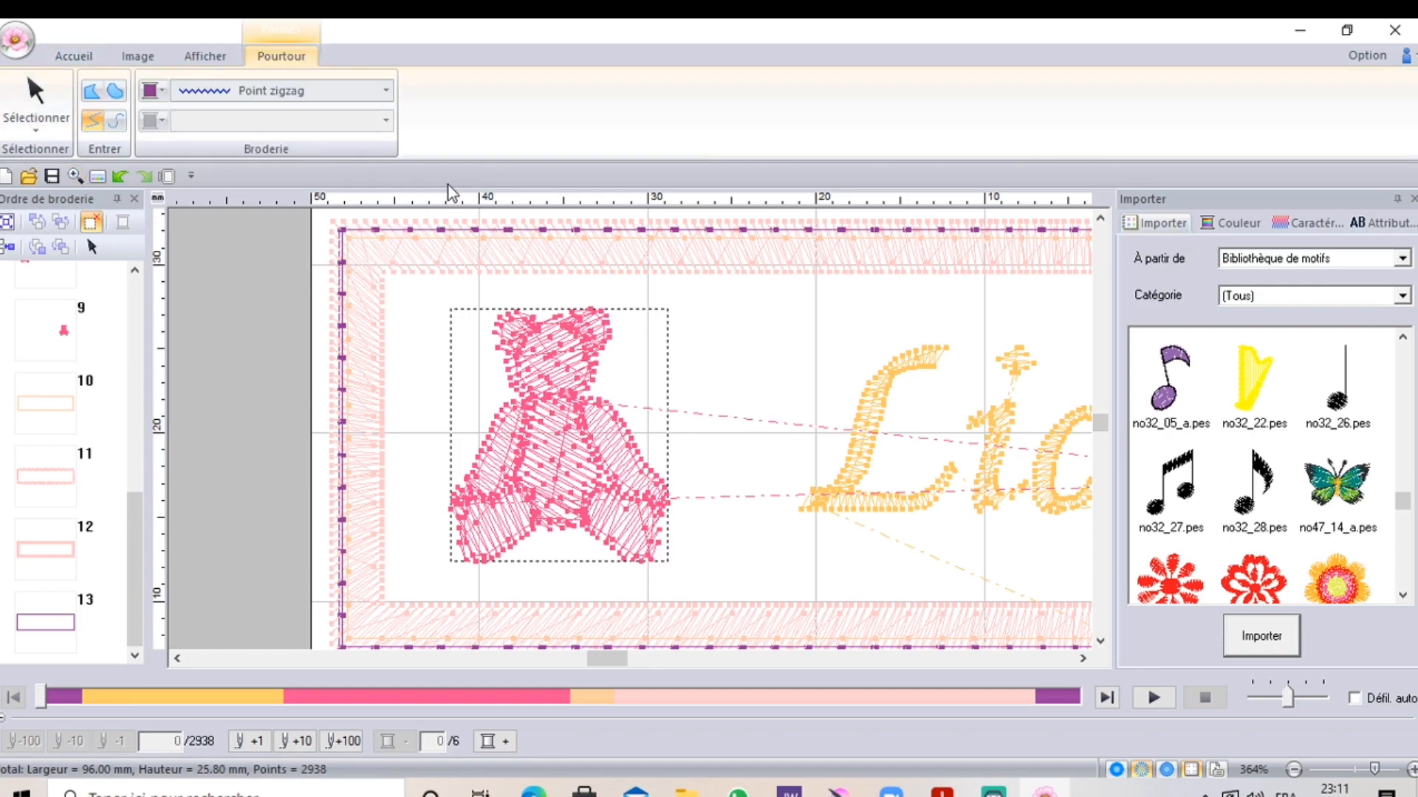
click(387, 95)
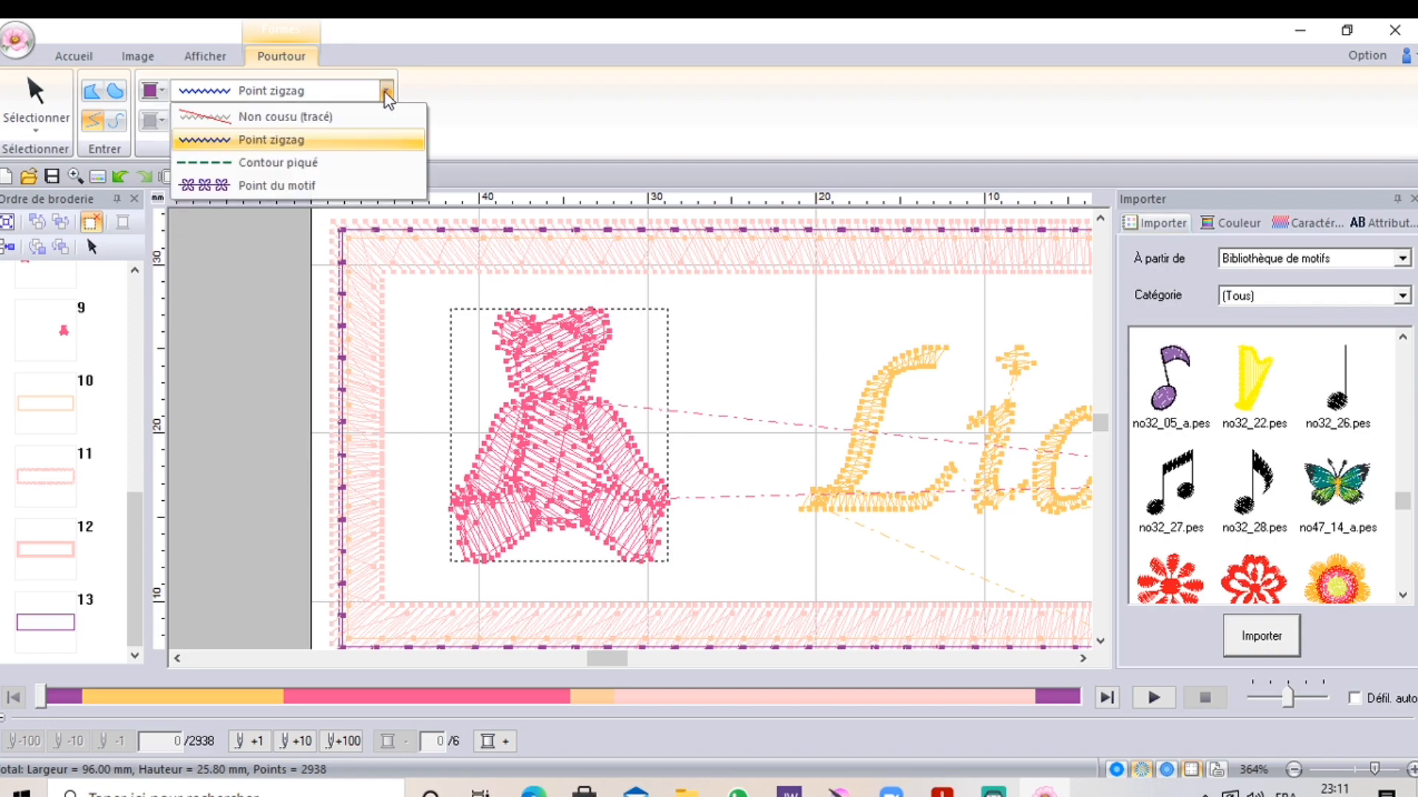
click(309, 166)
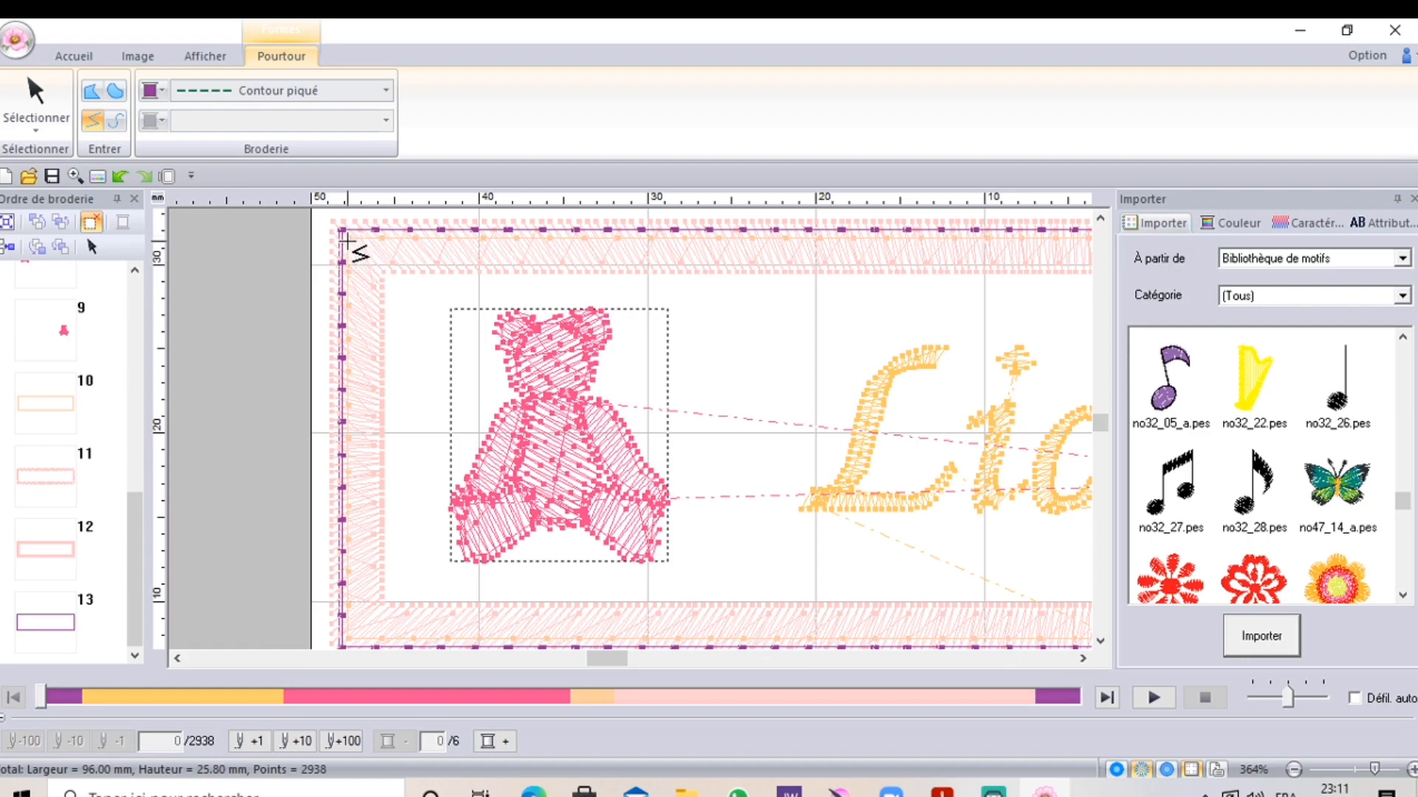
click(349, 237)
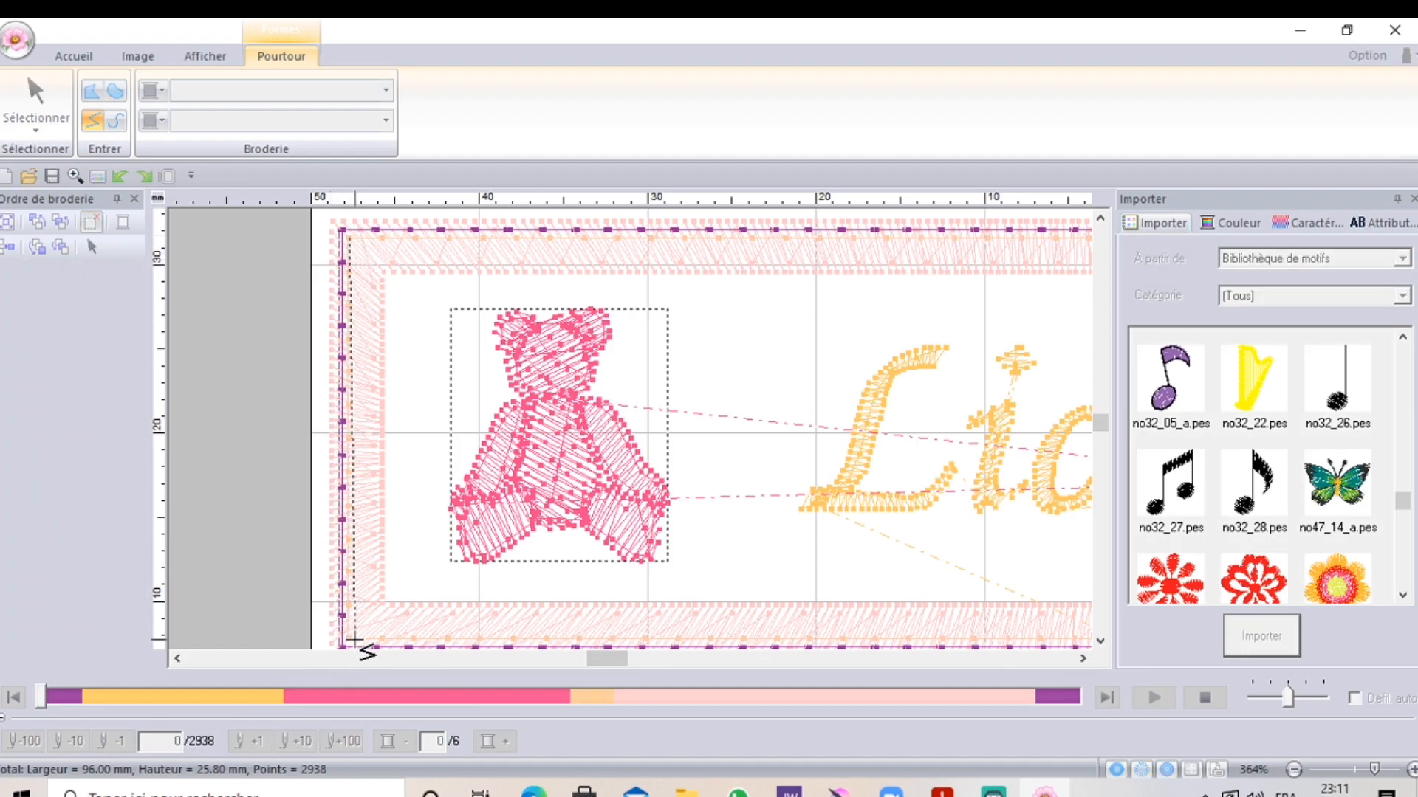
click(351, 639)
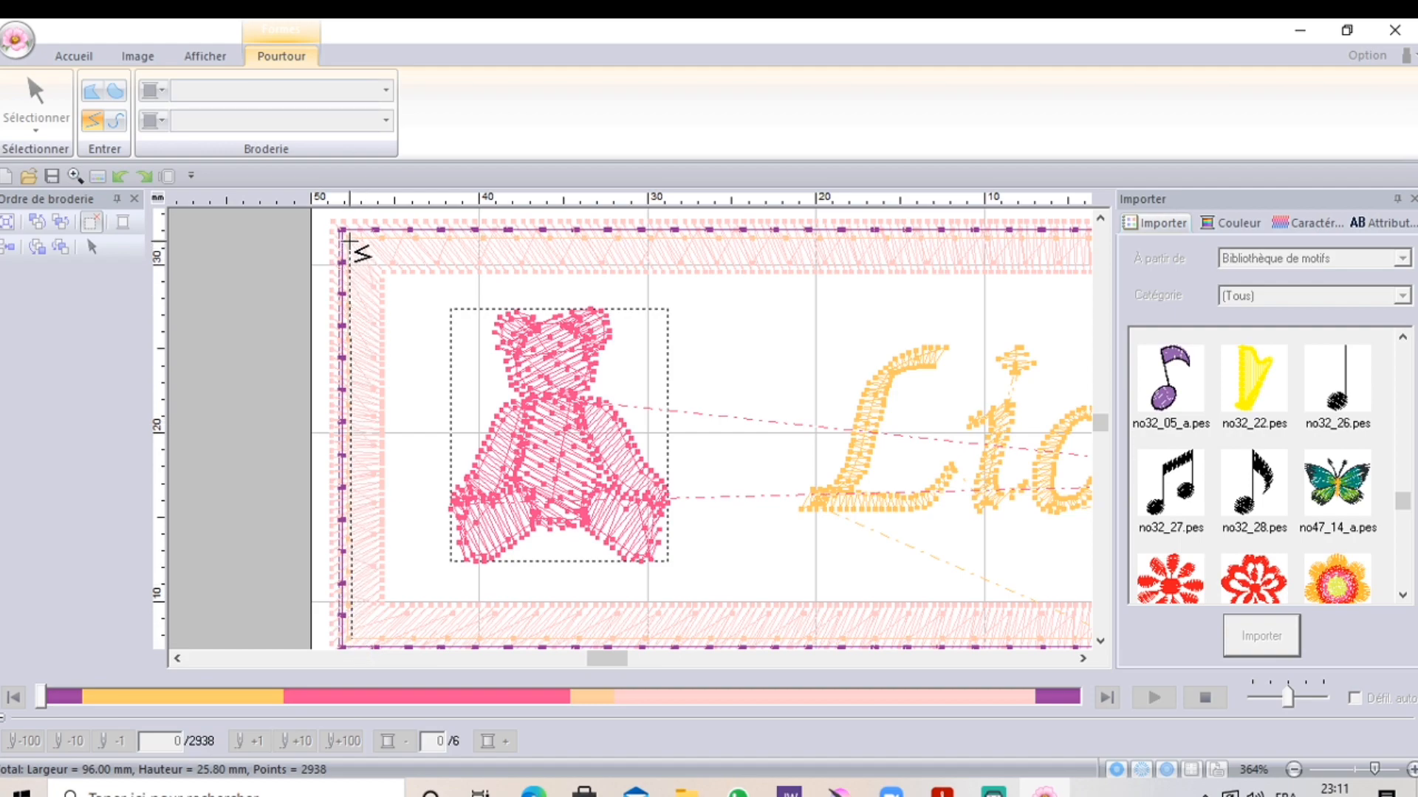
double_click(347, 237)
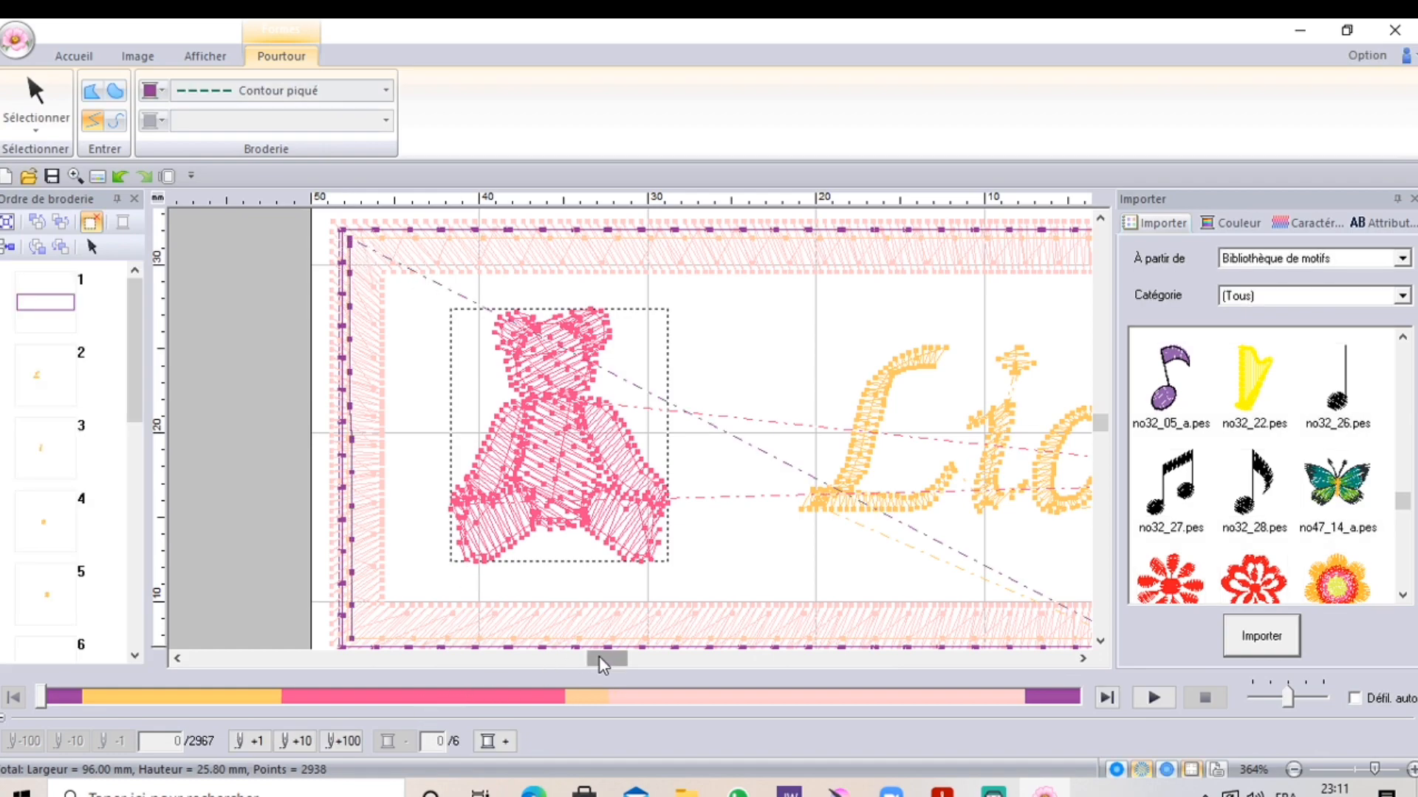
Draw a purple straight line with Contour piqué stitch just inside the frame's right side, from the upper corner to the lower corner and back
drag(600, 664, 655, 657)
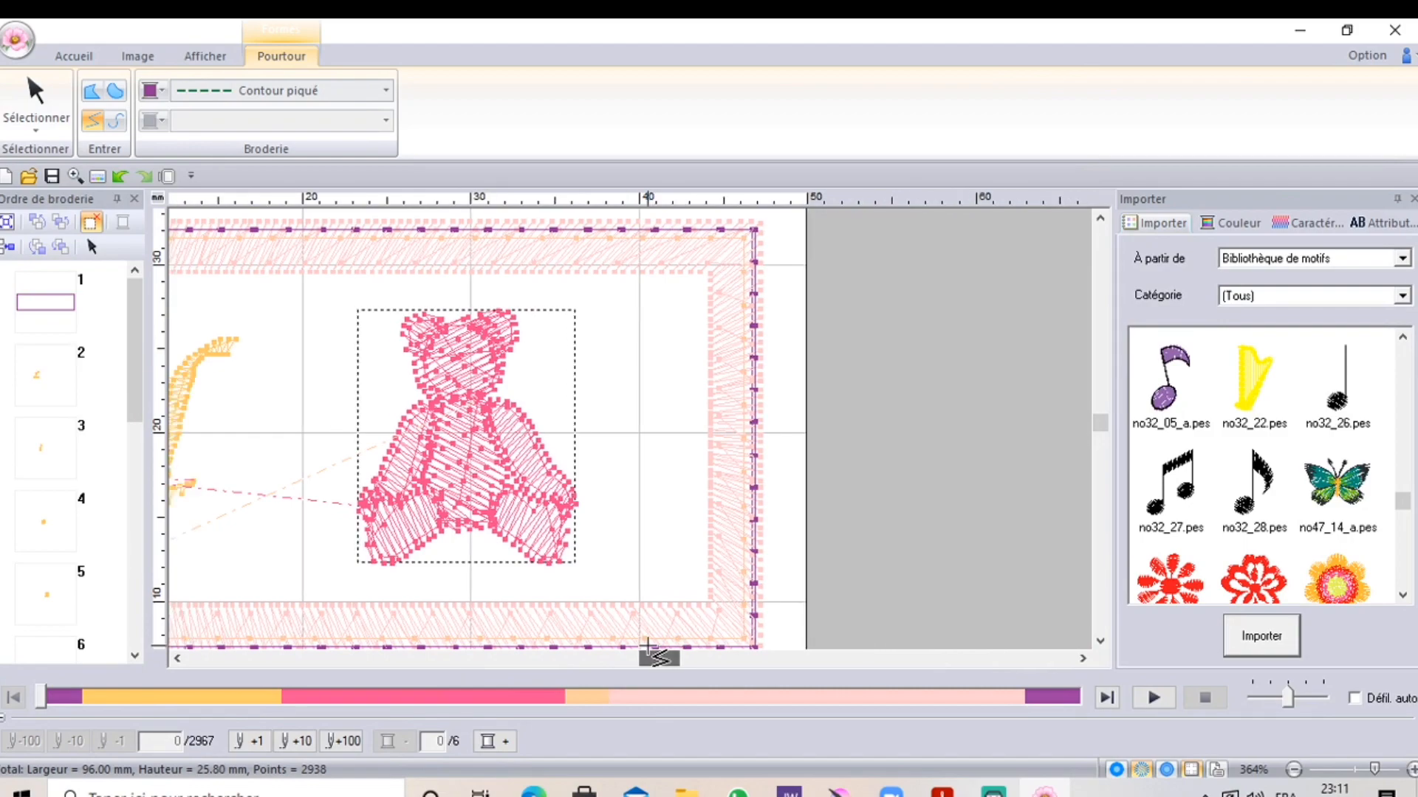
click(742, 240)
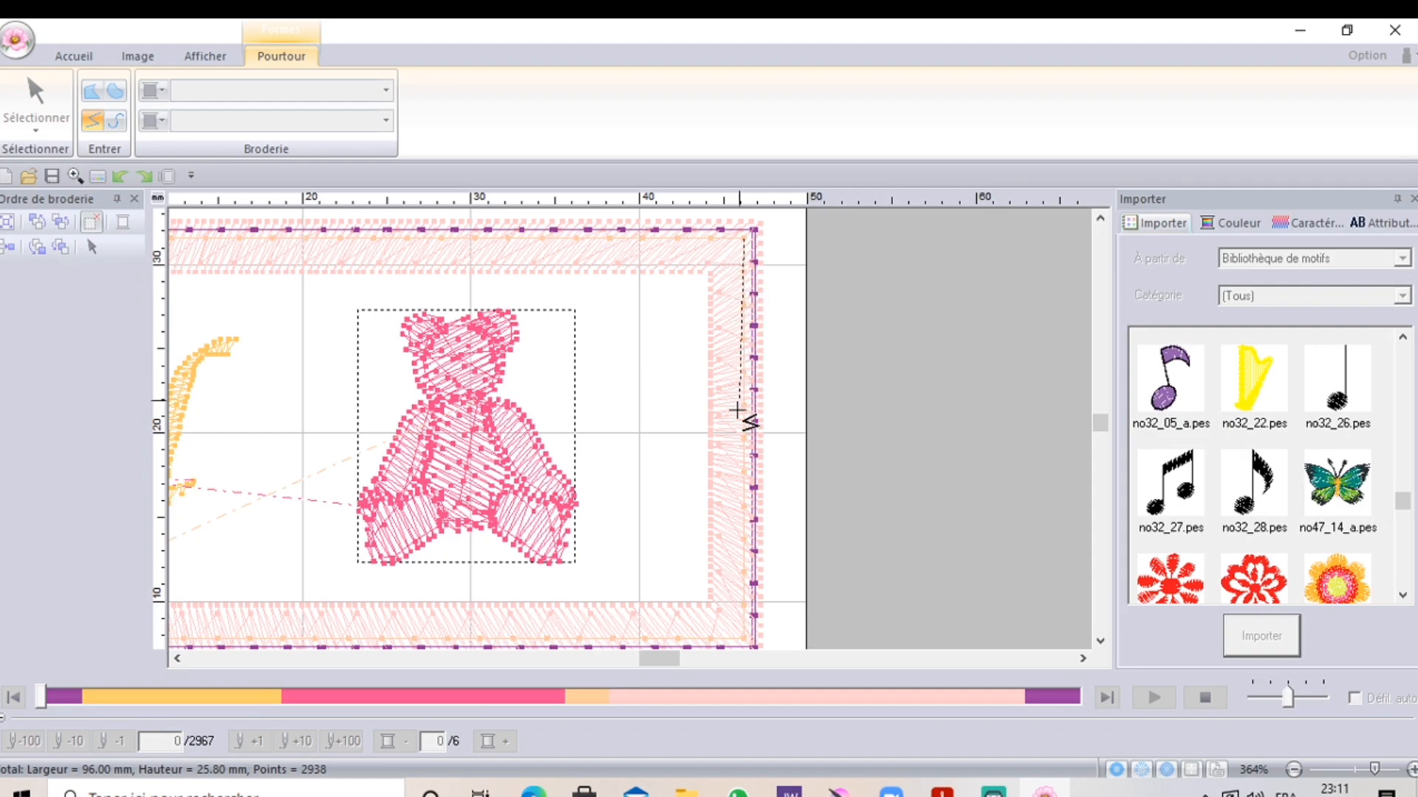
click(742, 635)
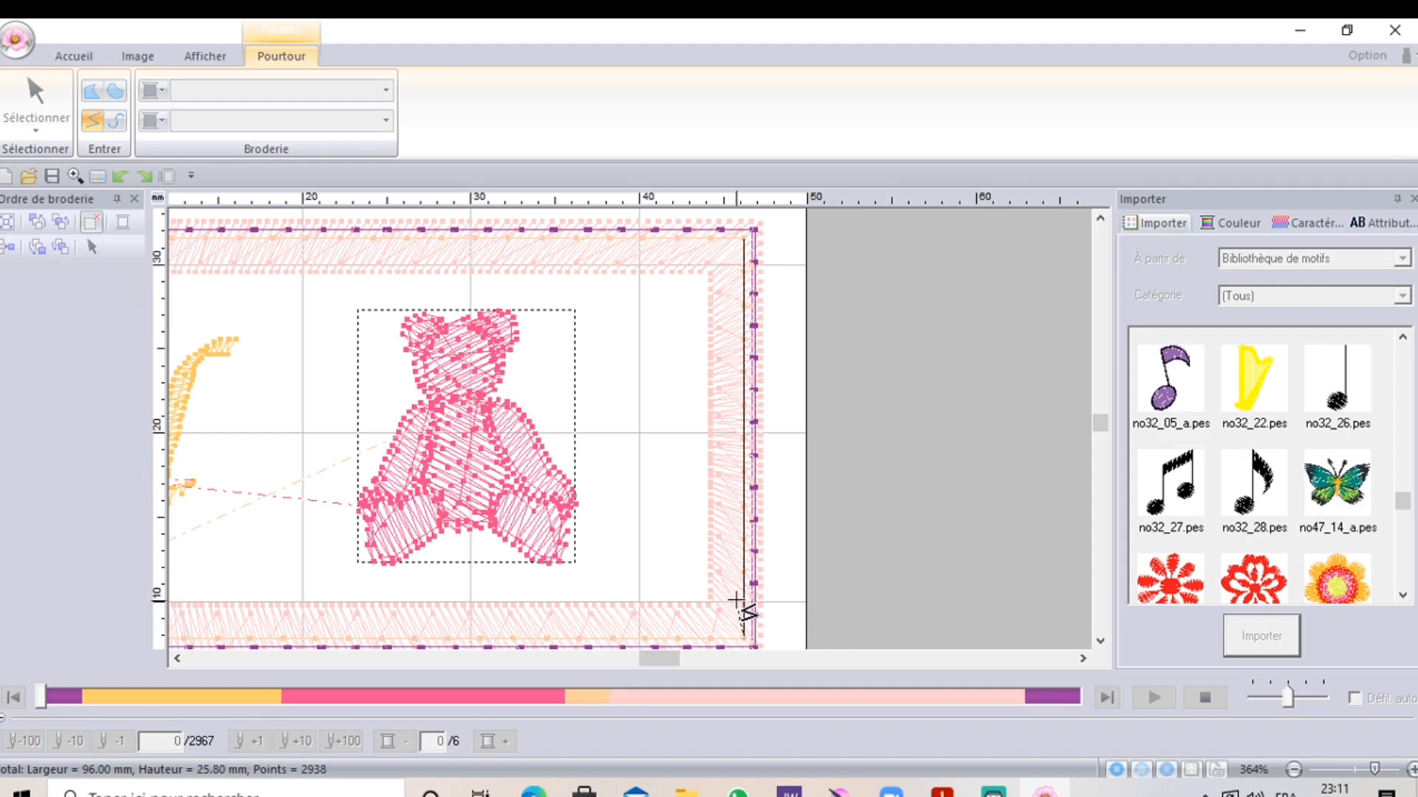
click(744, 238)
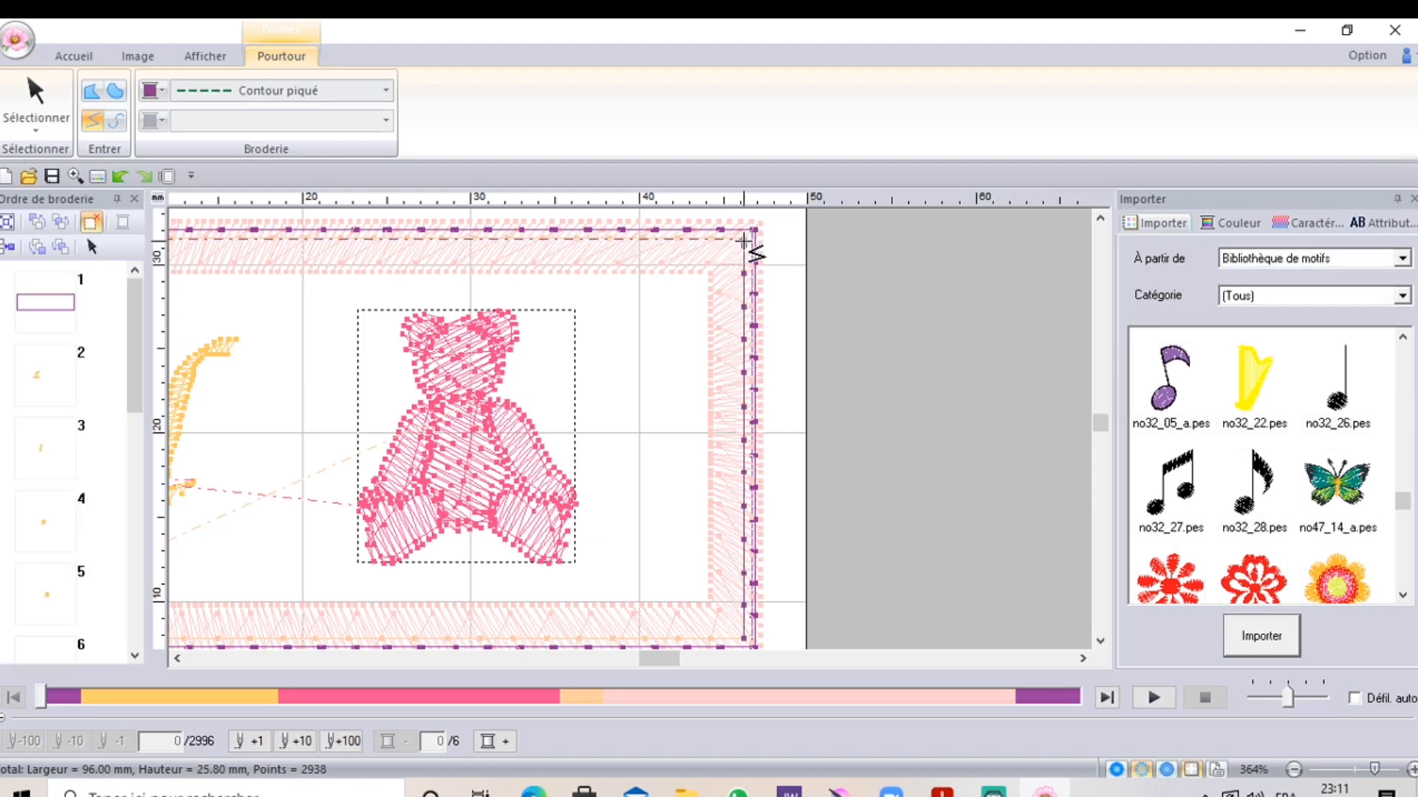
Move the left vertical purple line up the sewing order to position 11, directly after the beige rectangle outline
click(80, 178)
right_click(342, 326)
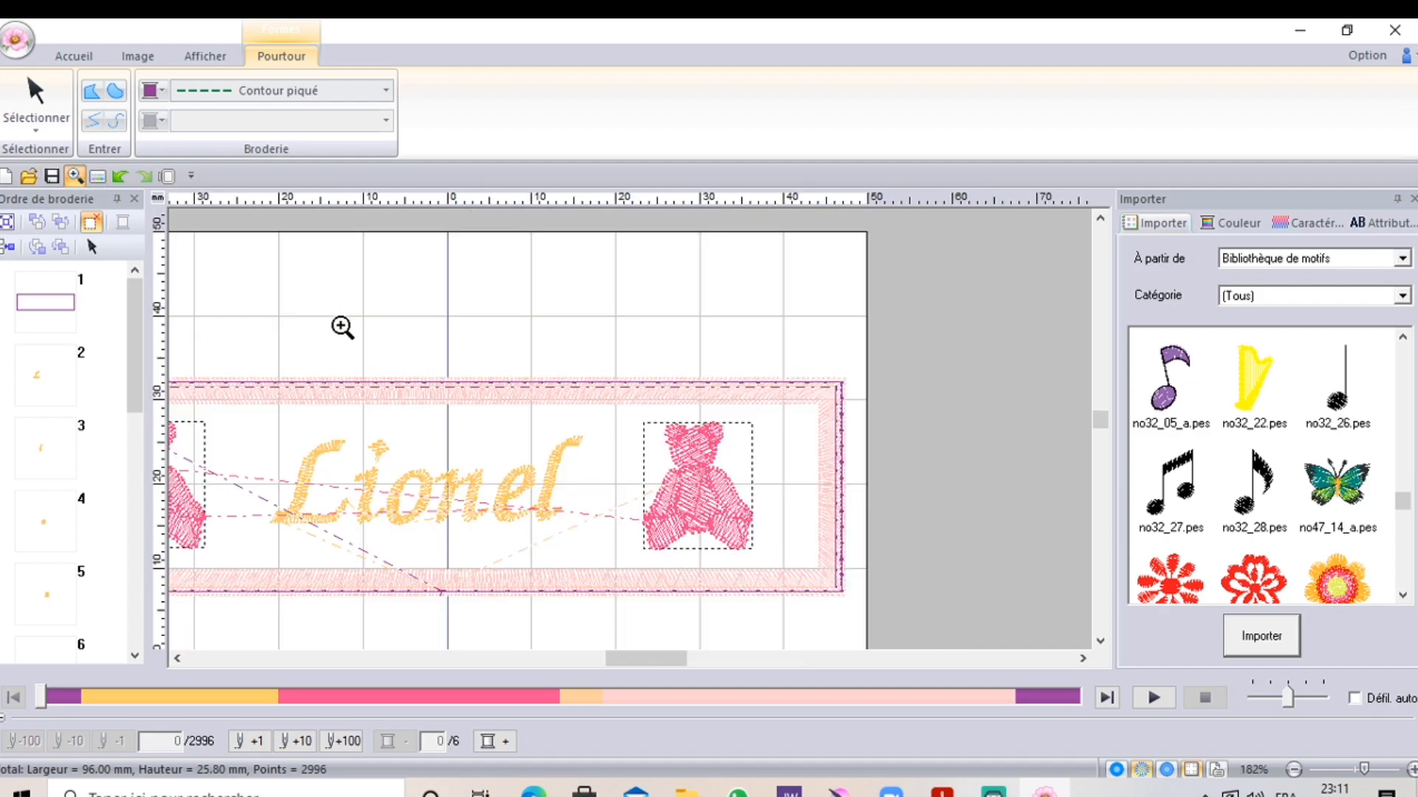
click(1100, 641)
drag(668, 659, 650, 667)
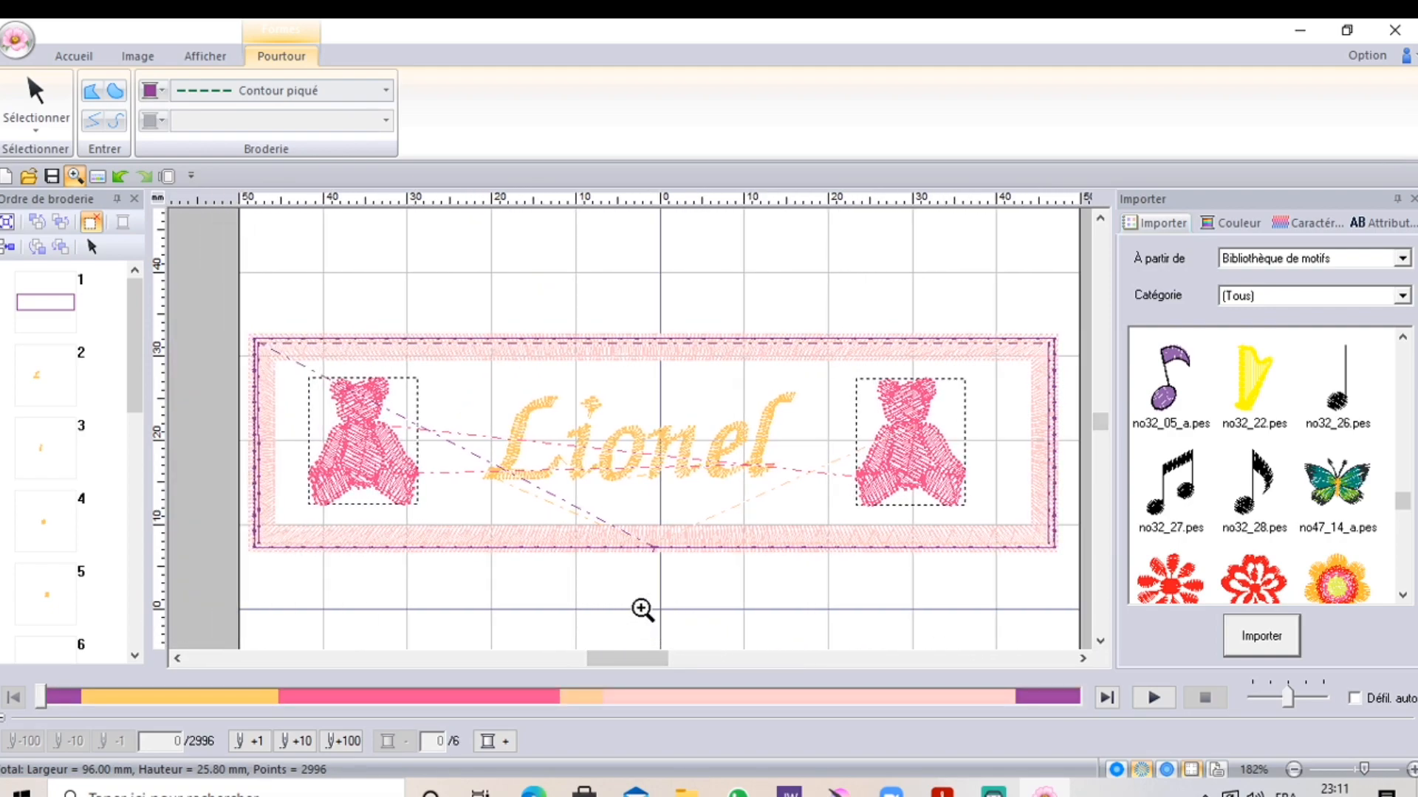
drag(134, 387, 122, 651)
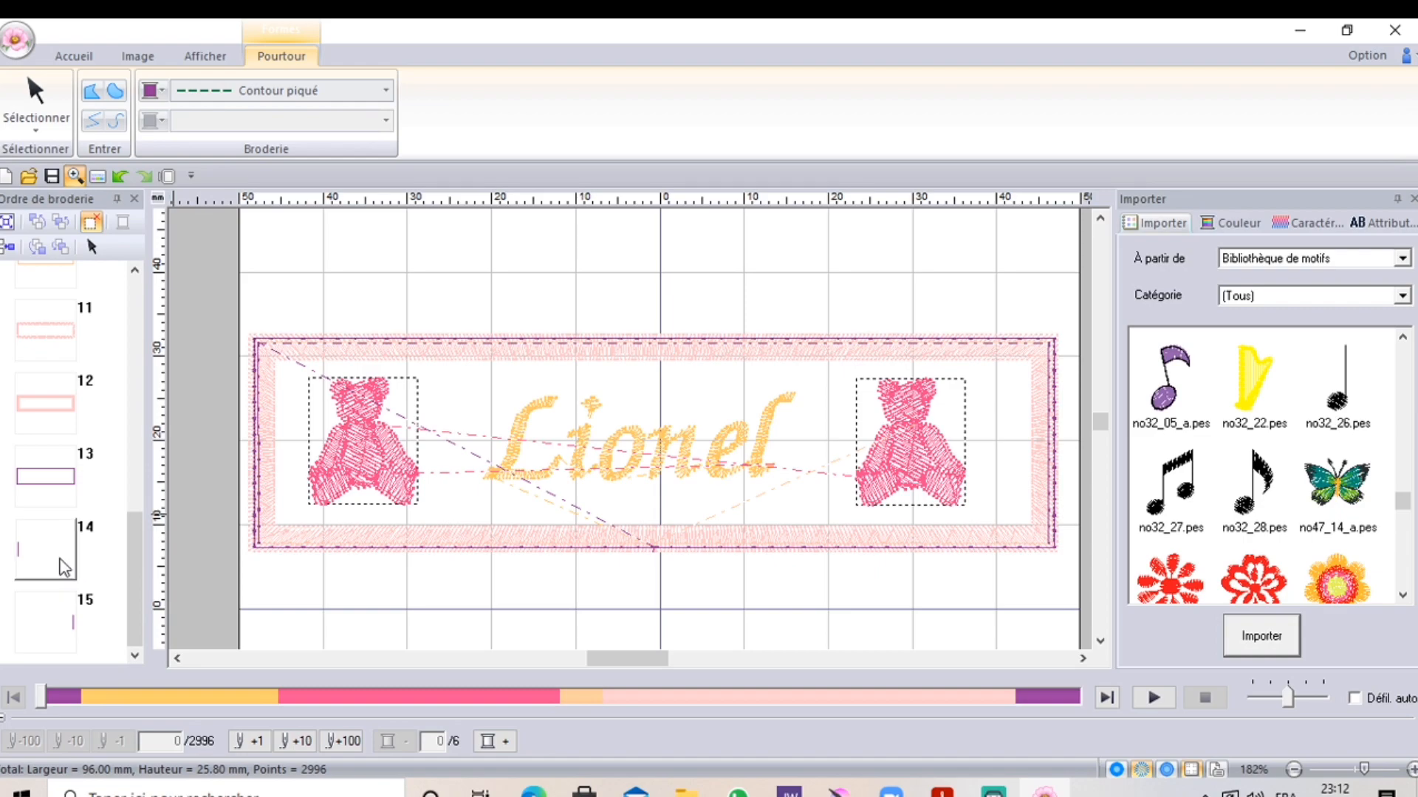
scroll(99, 563, up, 1)
click(46, 638)
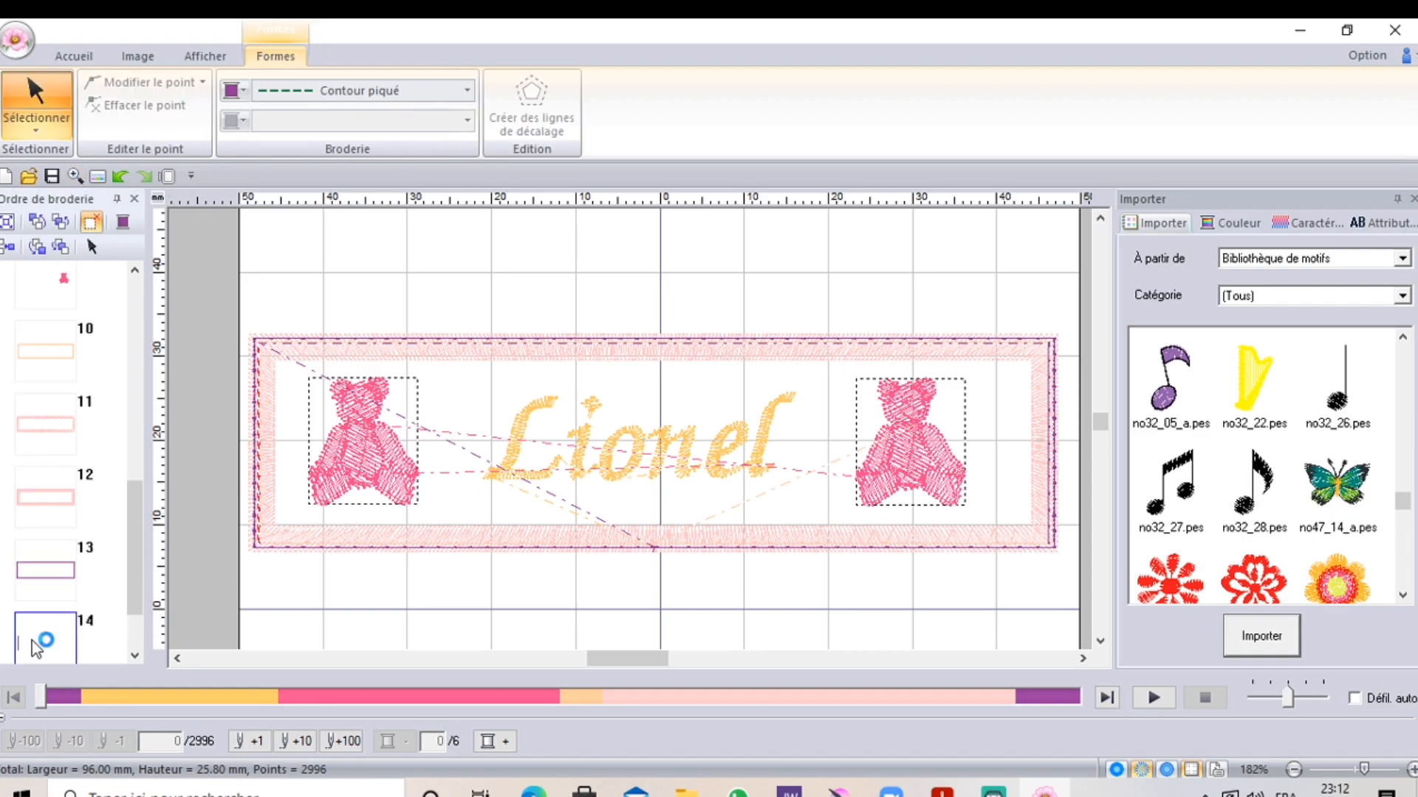
mouse_move(33, 641)
mouse_down()
mouse_move(63, 626)
mouse_move(126, 392)
mouse_up()
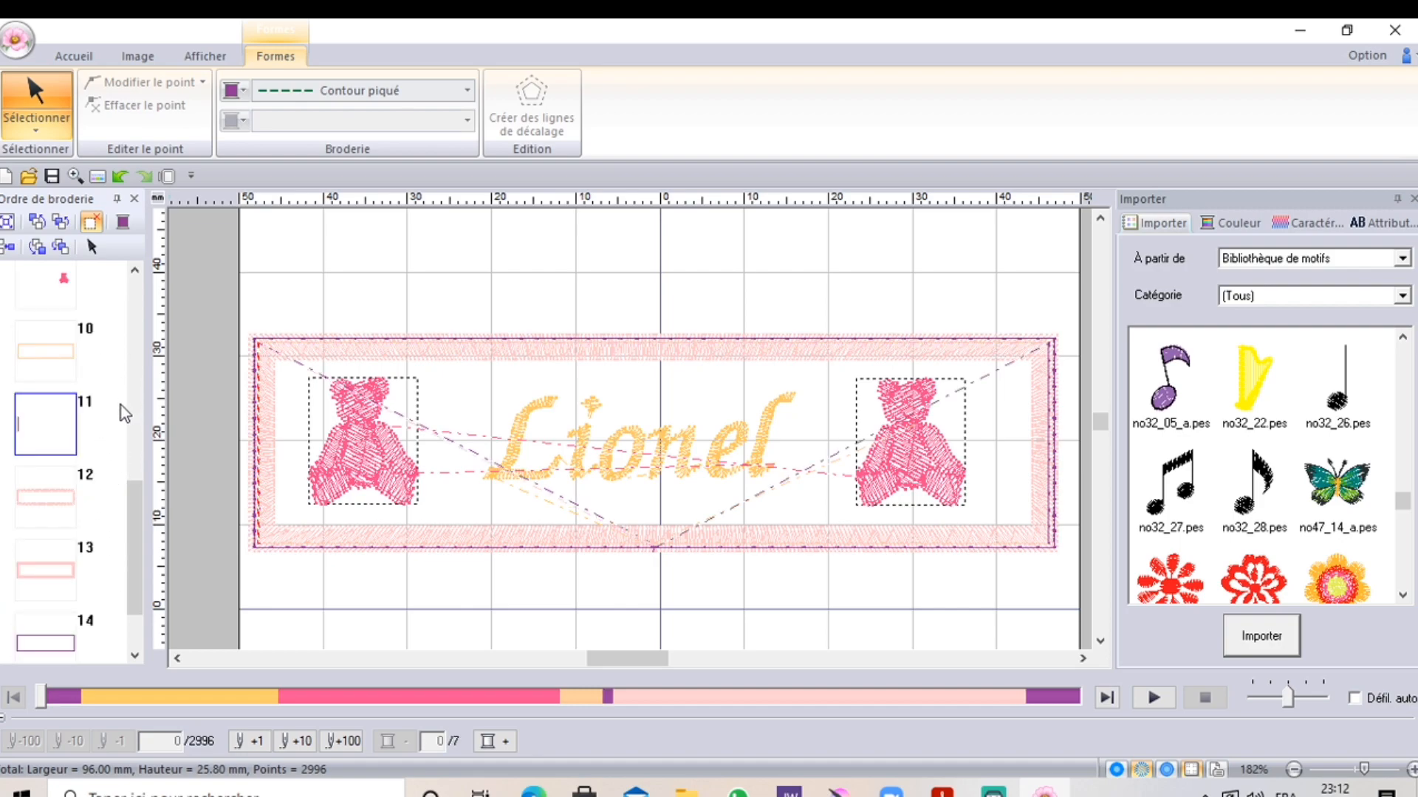
Move the last purple rectangle outline ahead of the pink frame shapes and the left purple line to position 10 in the sewing order
click(68, 640)
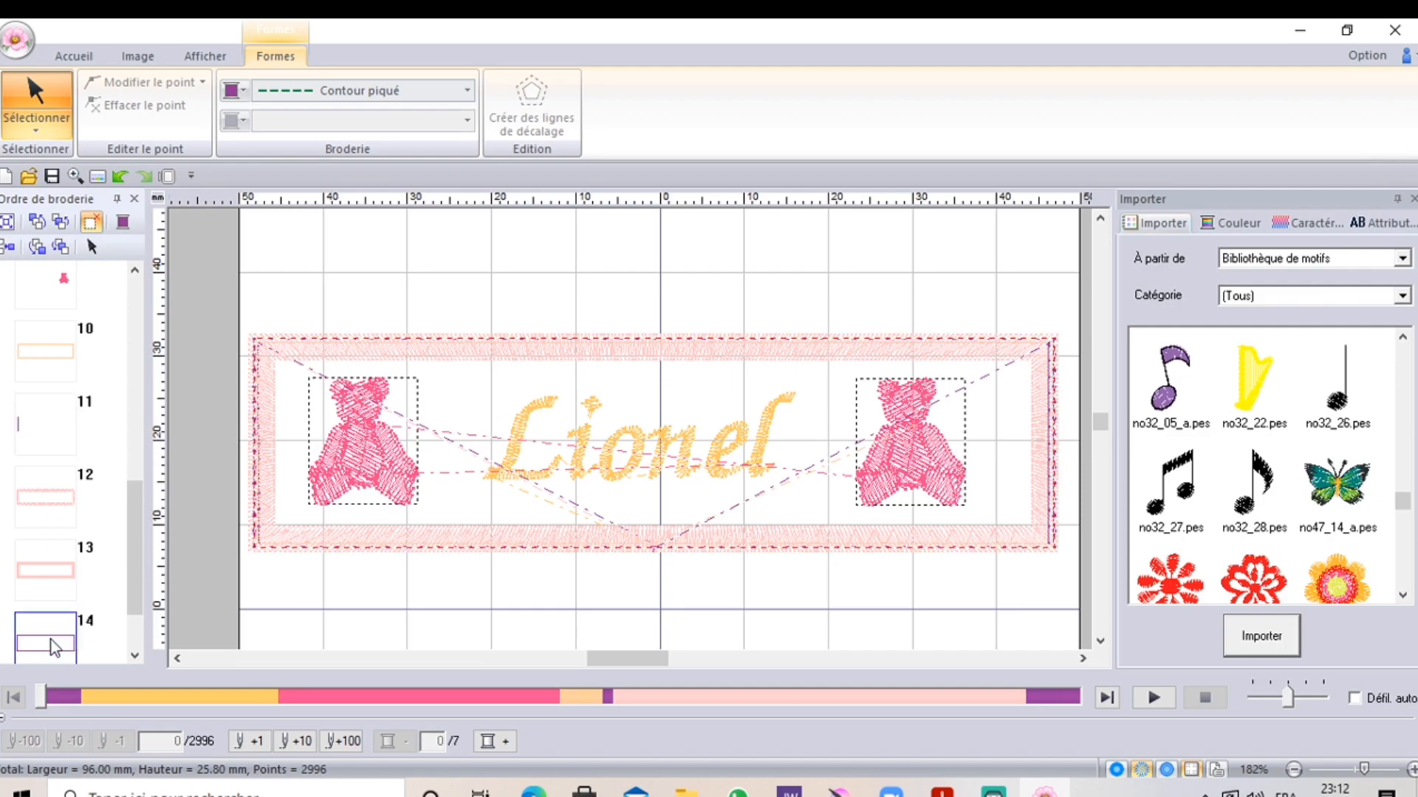
mouse_move(50, 640)
mouse_down()
mouse_move(99, 551)
mouse_move(118, 344)
mouse_up()
click(79, 430)
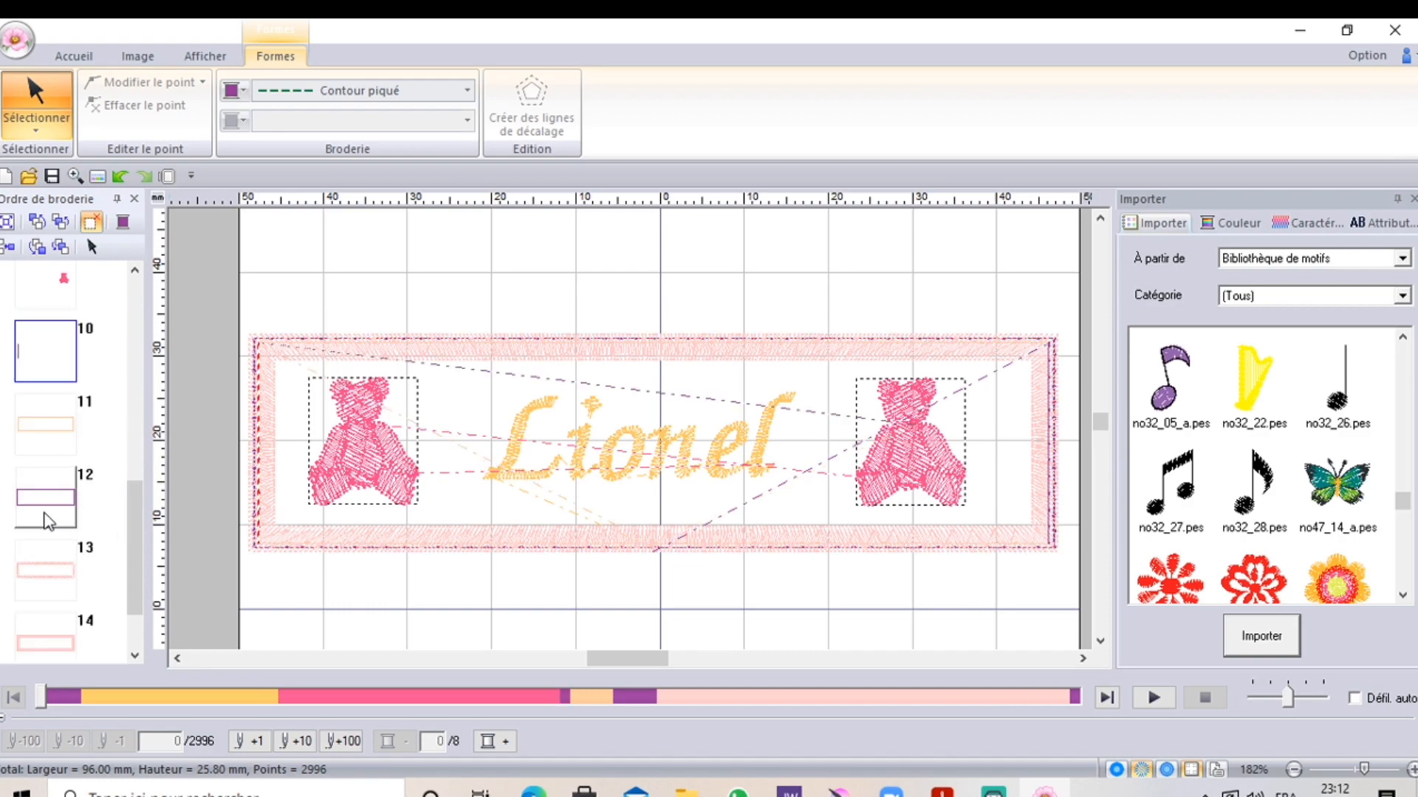
Move the right vertical purple line up the sewing order to position 11, directly after the left line
scroll(71, 553, down, 2)
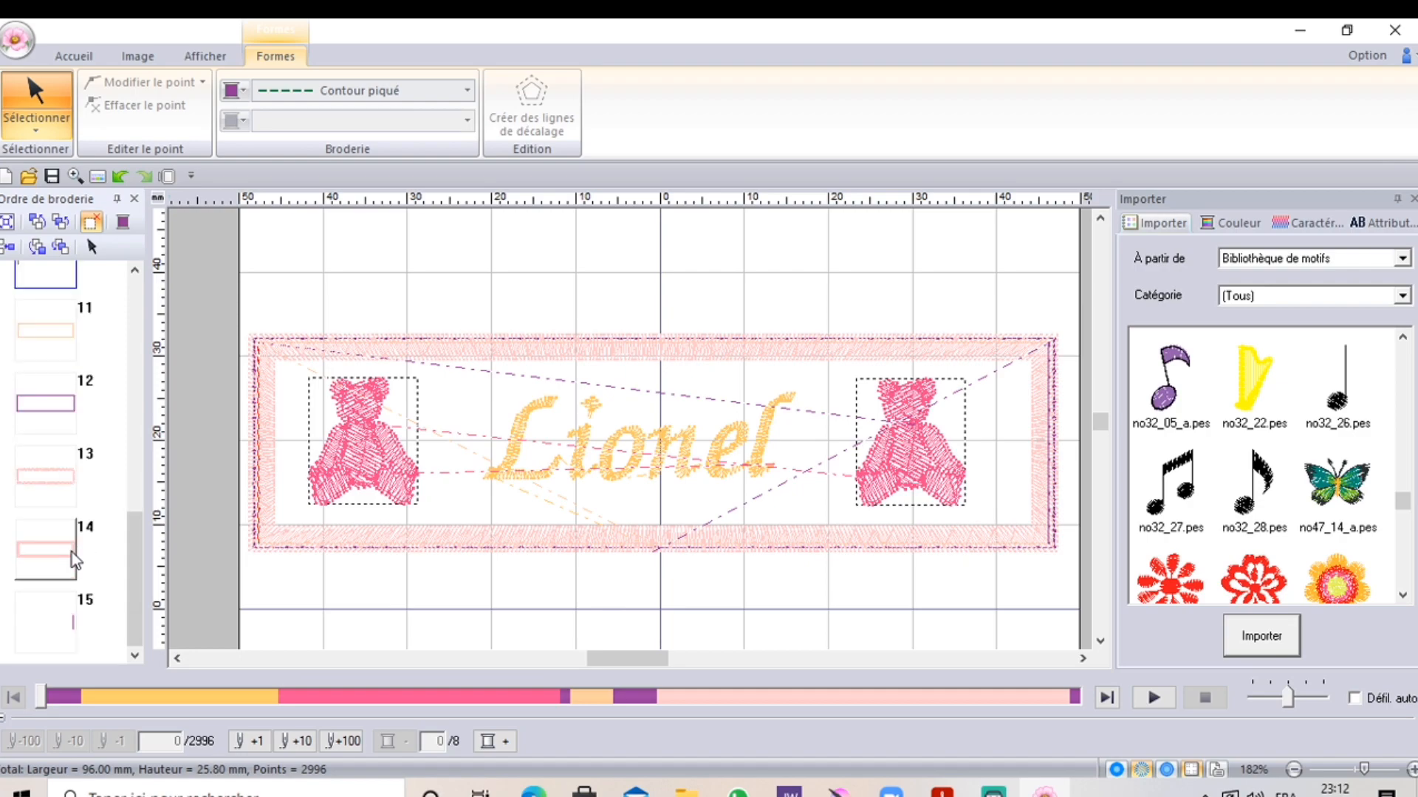
mouse_move(71, 628)
mouse_down()
mouse_move(102, 586)
mouse_move(118, 310)
mouse_up()
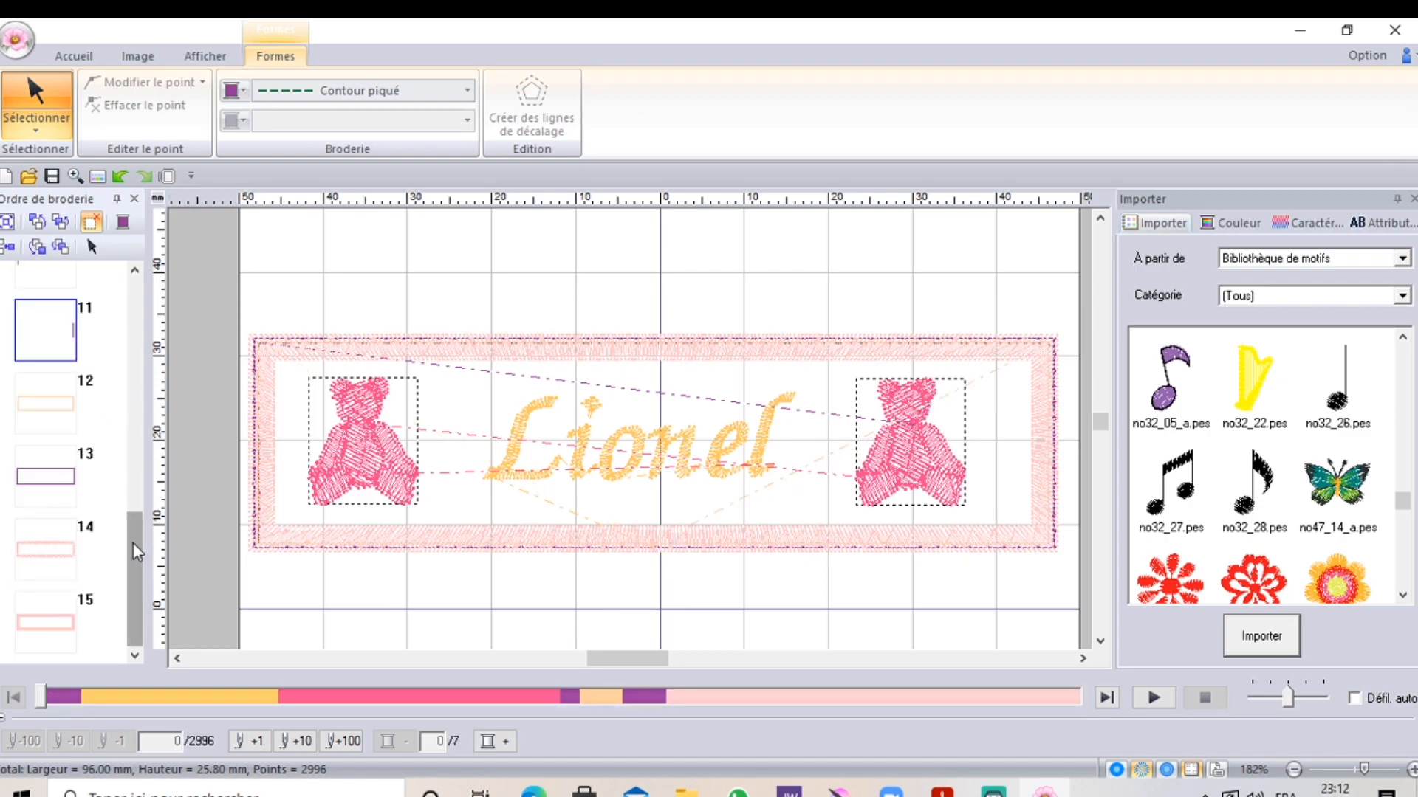
drag(133, 543, 199, 514)
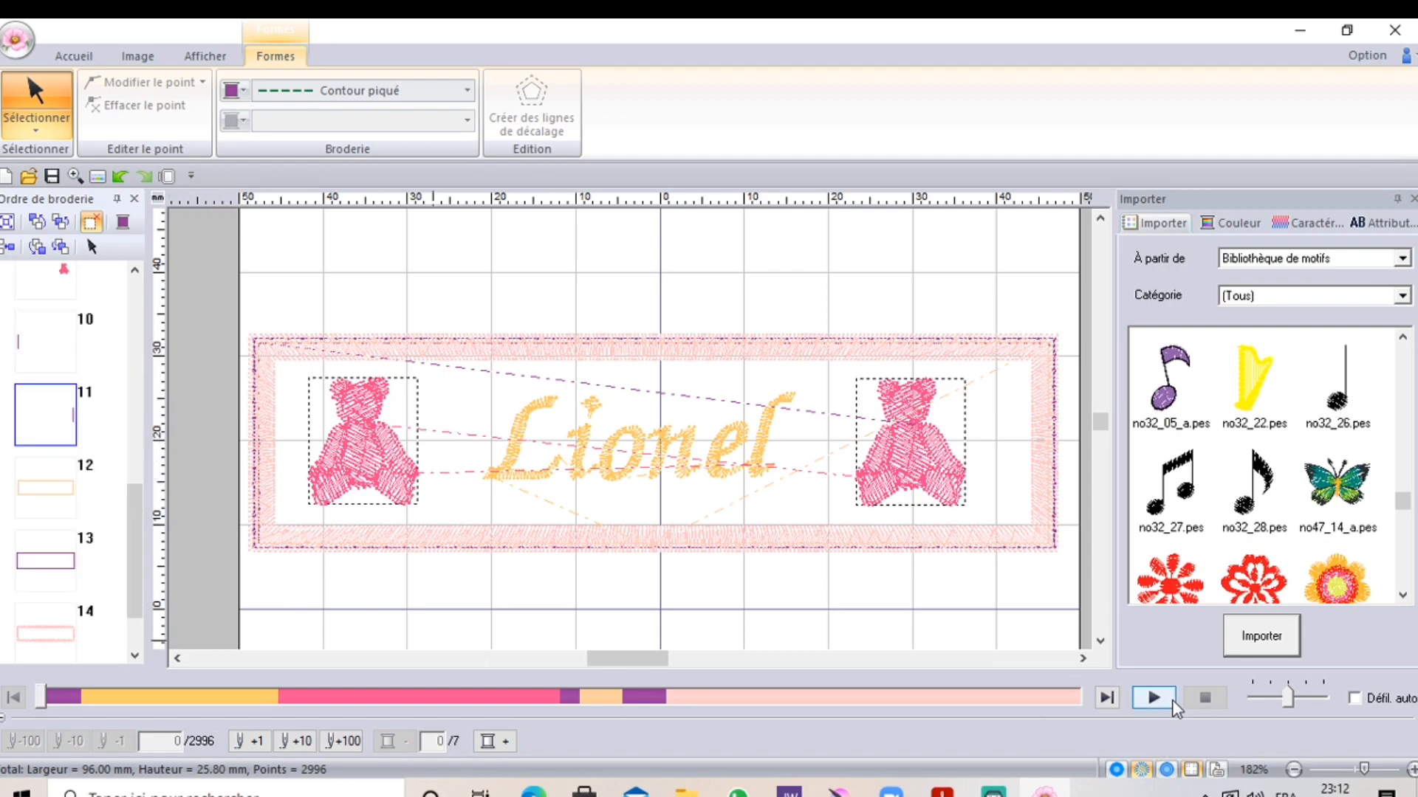
Play the stitch simulation of the whole label to check the sewing order, and stop it at the end
click(1153, 698)
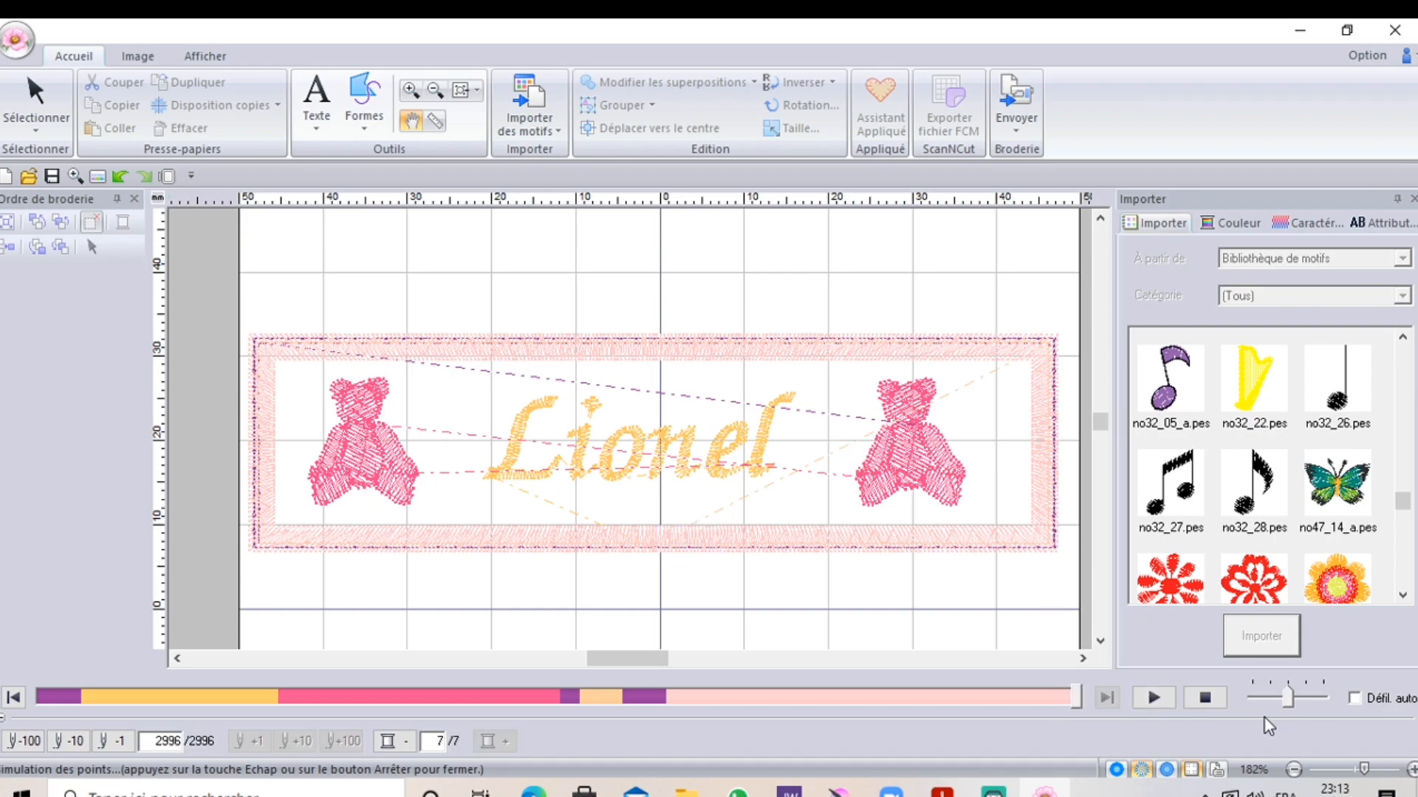
click(1204, 698)
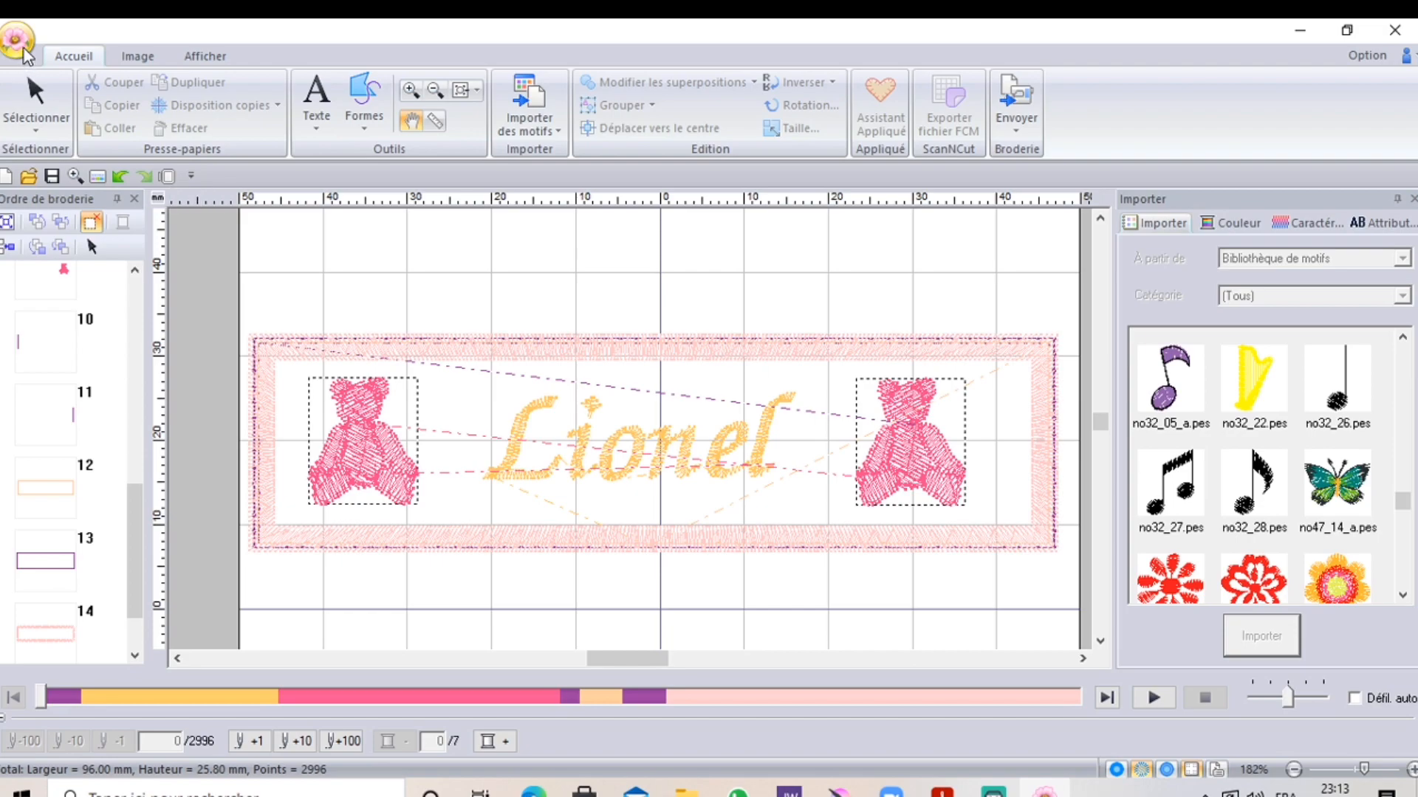
click(16, 40)
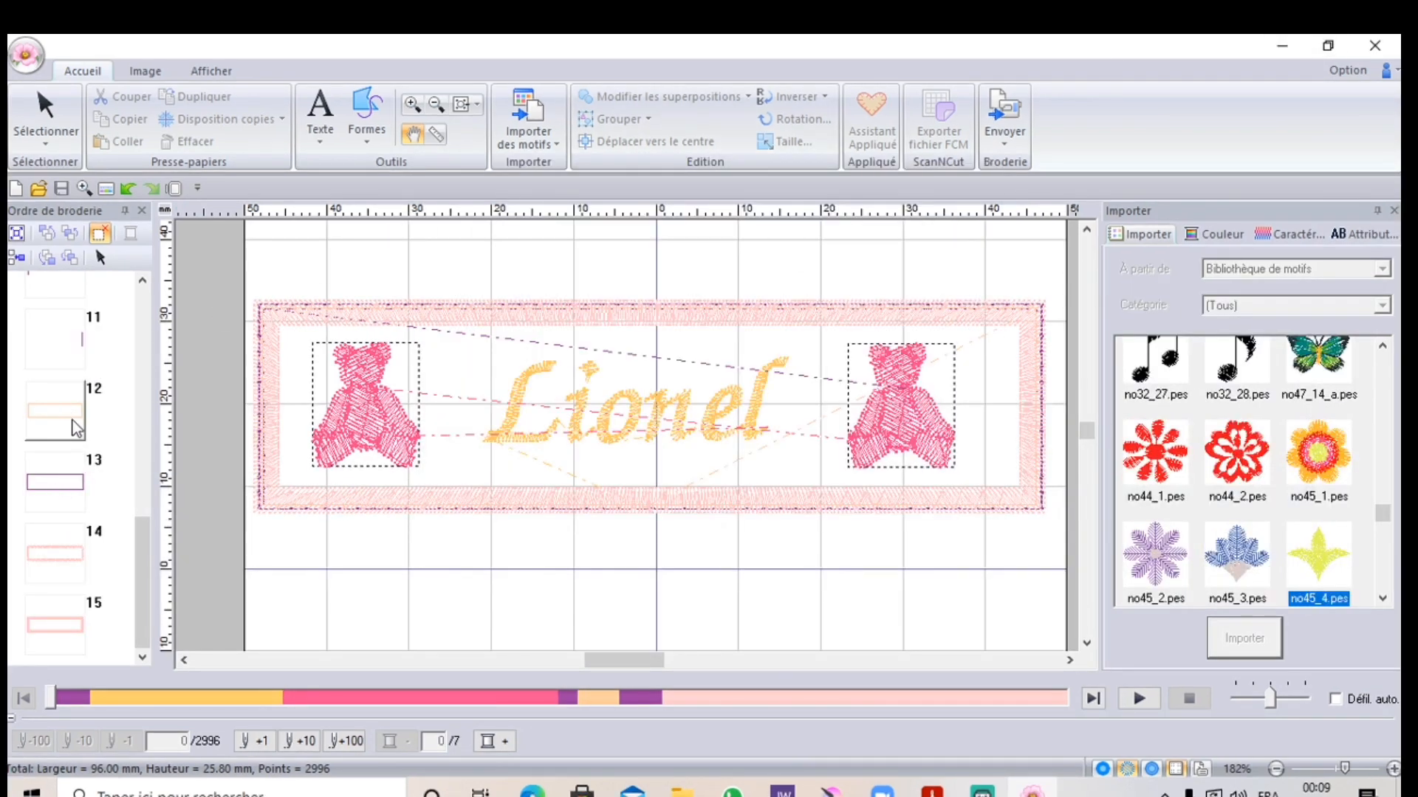
Move the beige rectangle outline up to position 2 in the sewing order, directly after the first purple outline
click(143, 282)
drag(71, 452, 91, 341)
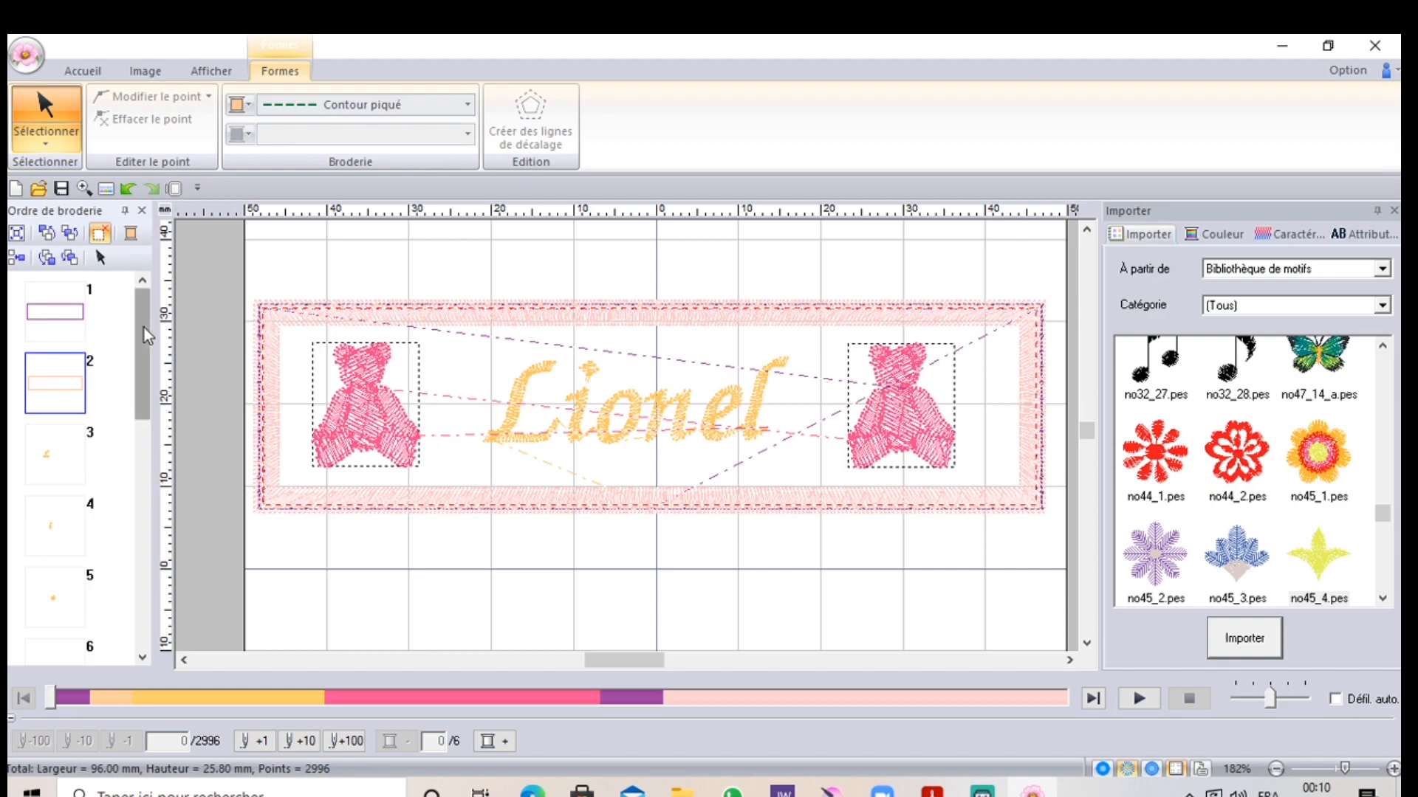
mouse_move(144, 328)
mouse_down()
mouse_move(139, 567)
mouse_move(148, 304)
mouse_up()
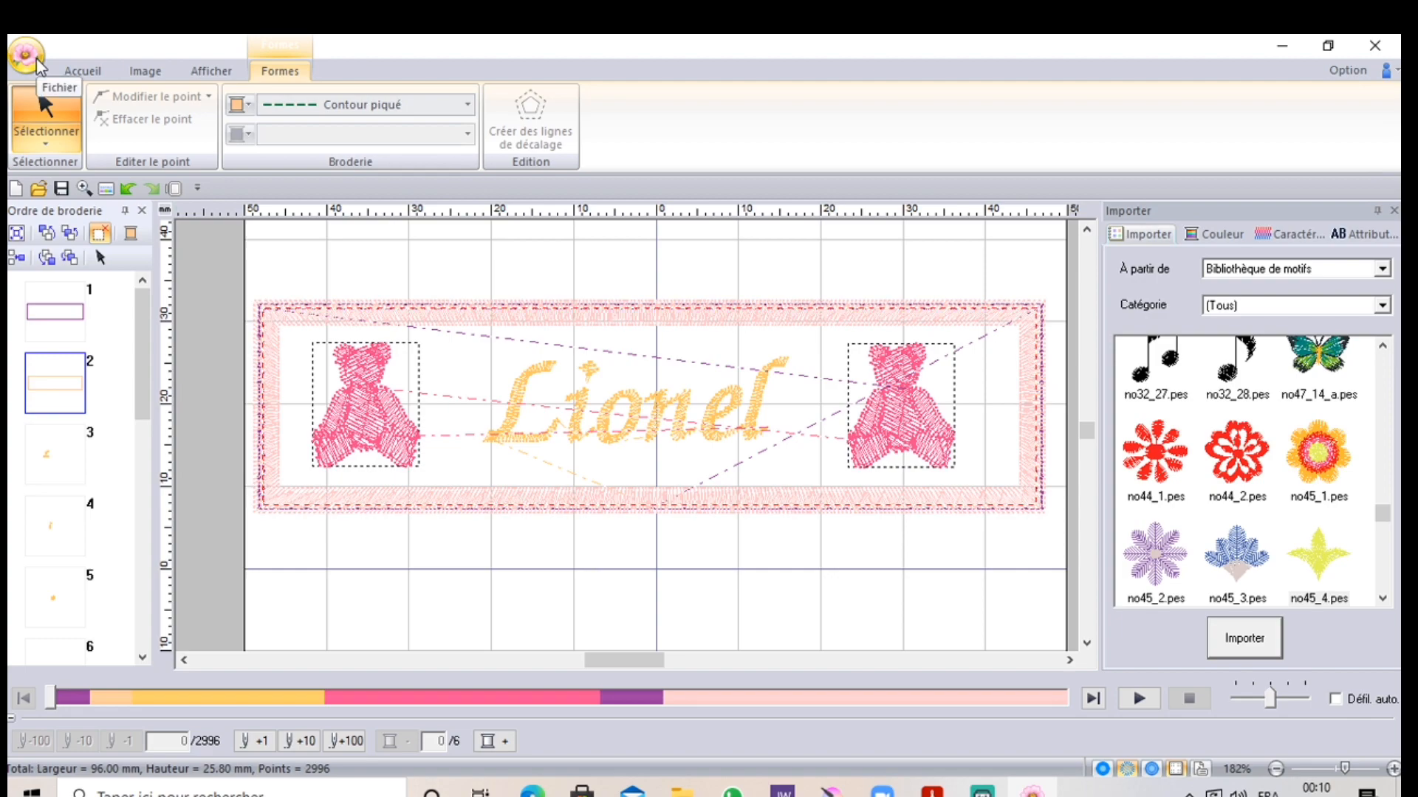
Open the file commands for the label design
click(27, 56)
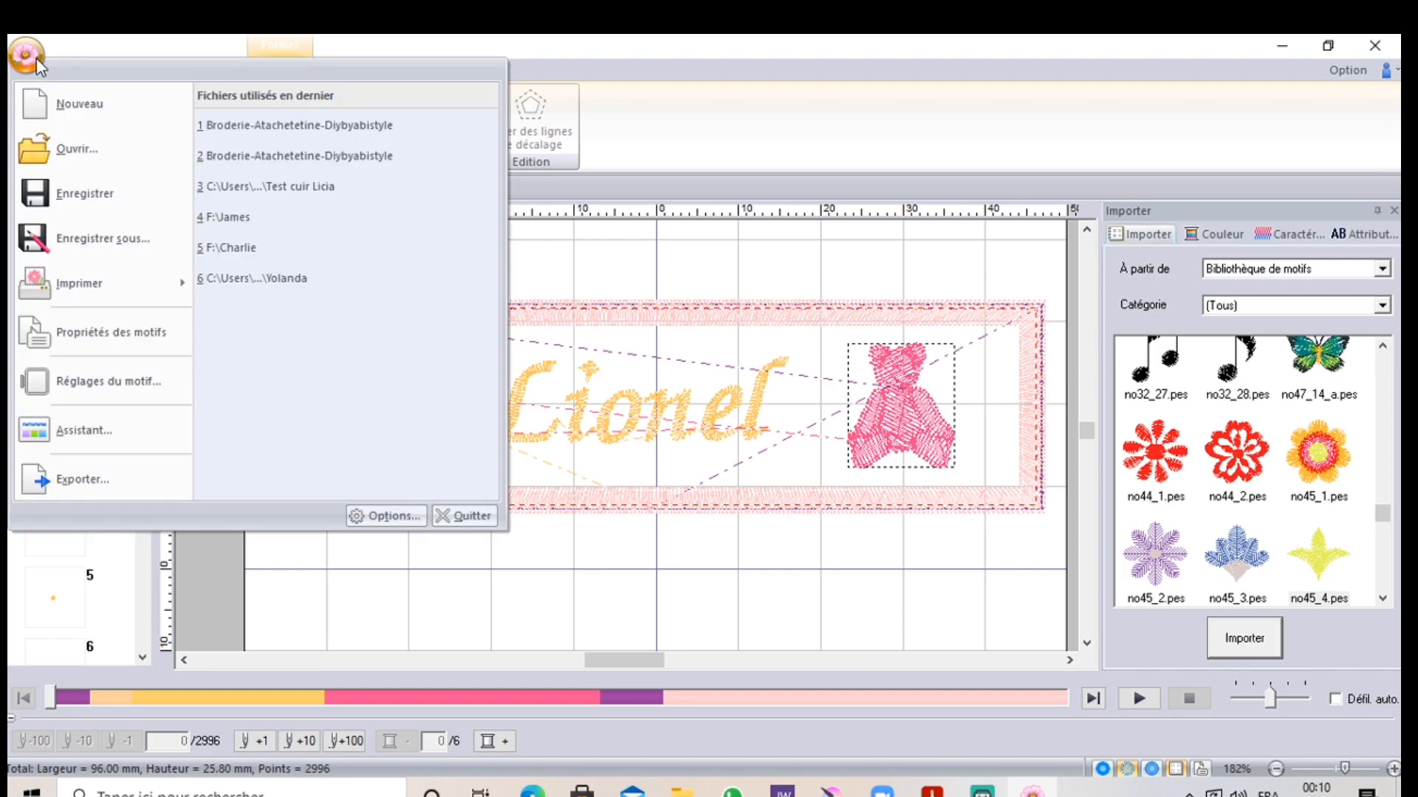